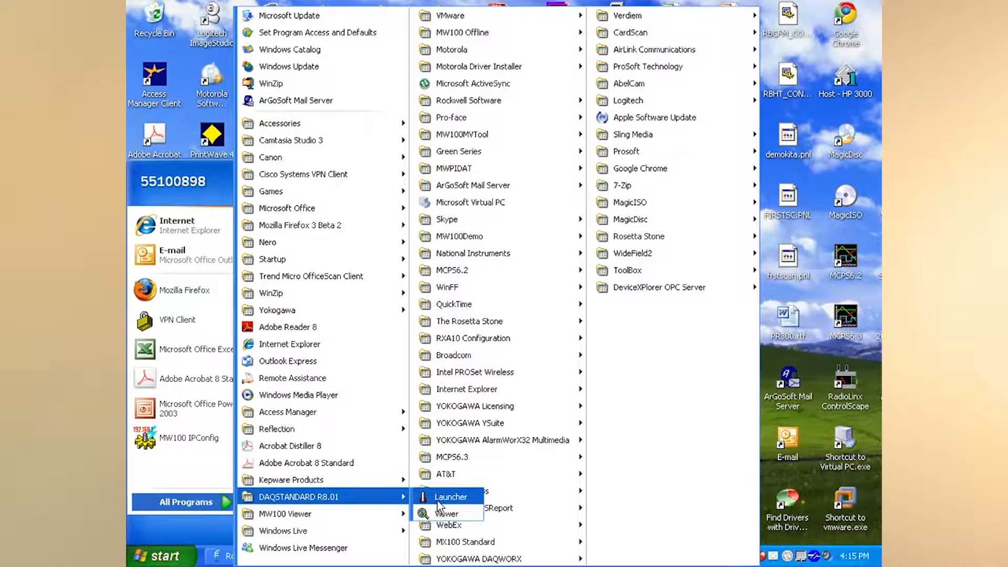
- Start the DAQSTANDARD launcher and clear the Ethernet address in its network settings
click(447, 498)
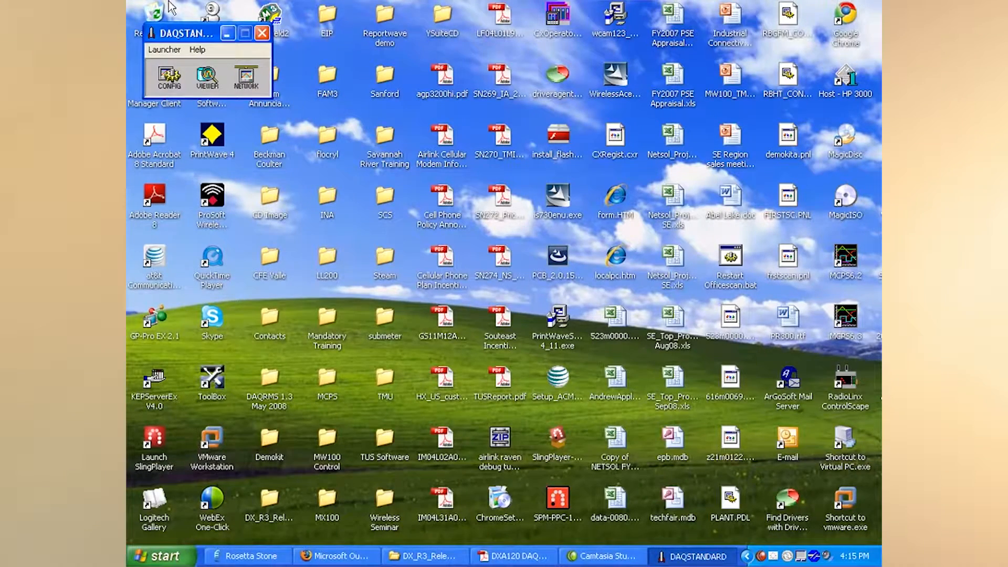
drag(182, 35, 363, 151)
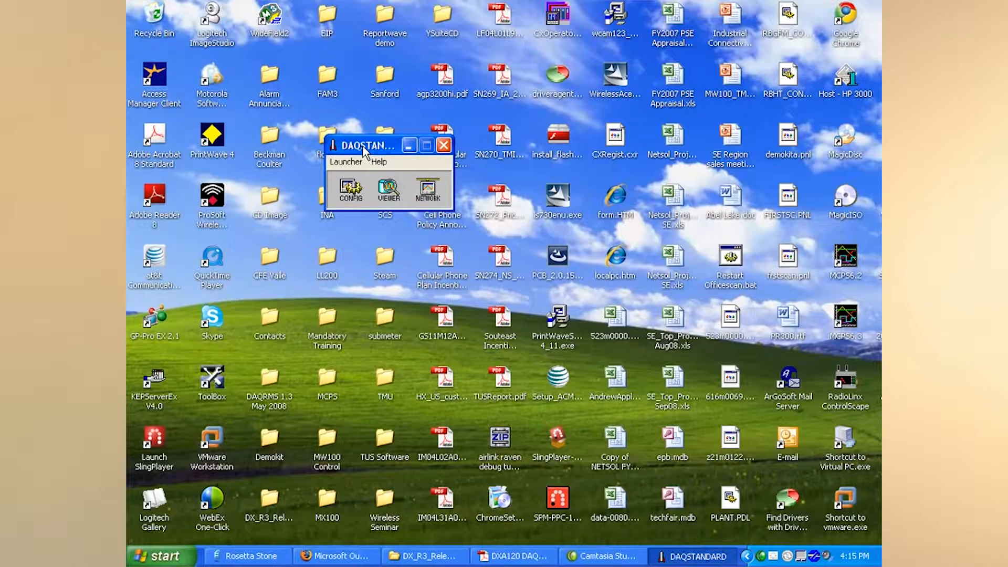
click(428, 195)
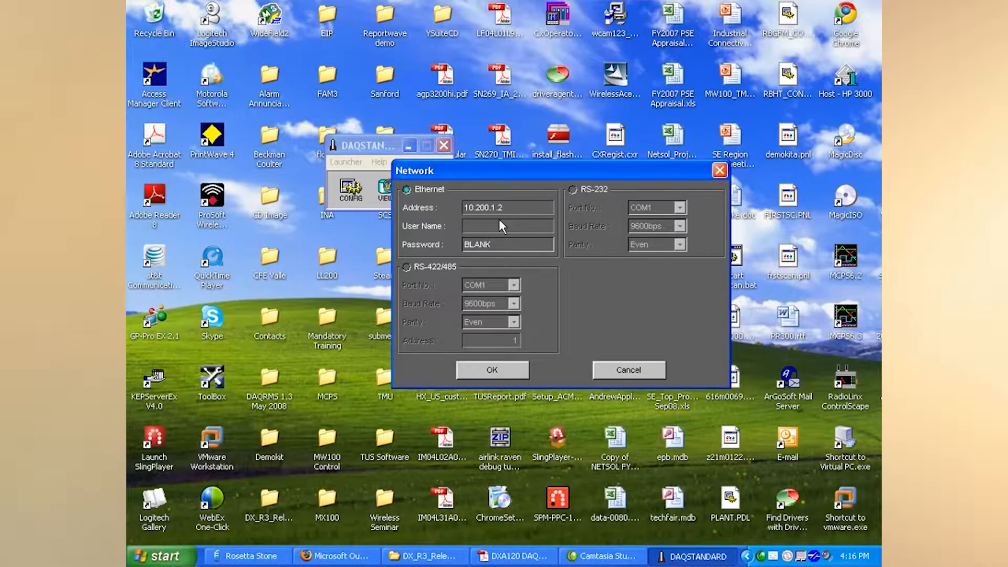
double_click(479, 208)
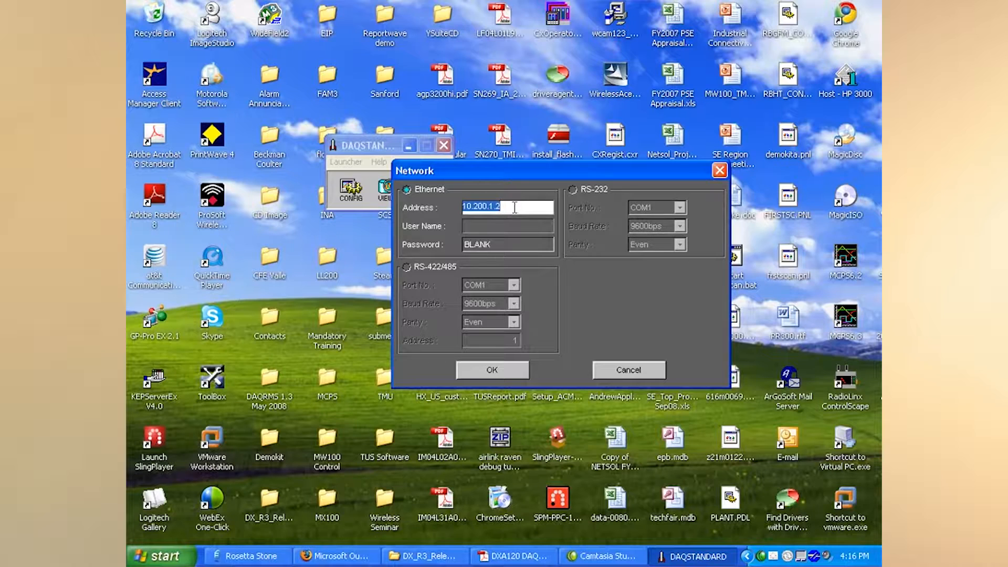
key(BackSpace)
click(500, 376)
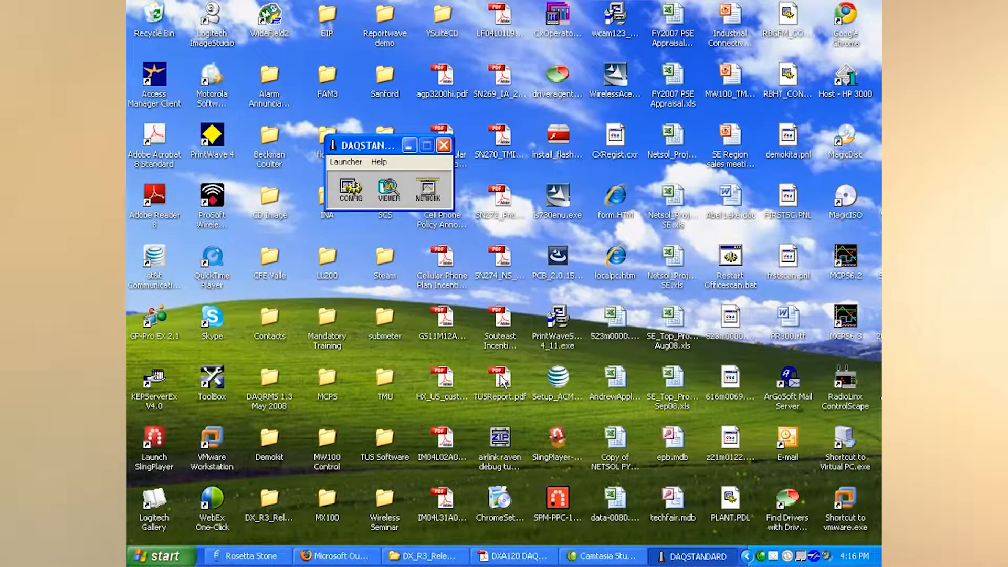
- Open the Hardware Configurator in a maximized window and bring up the System Configuration dialog
click(358, 196)
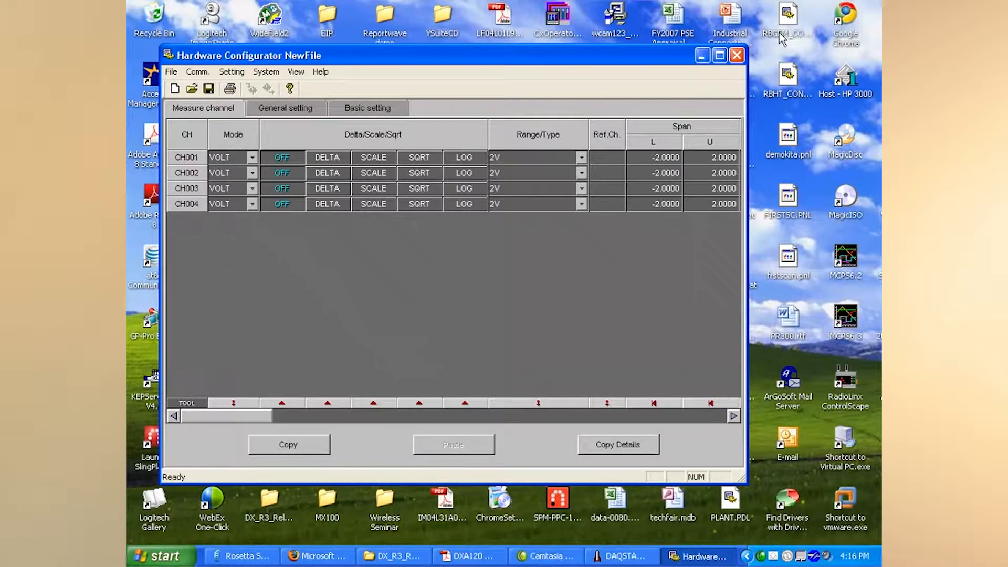
click(720, 56)
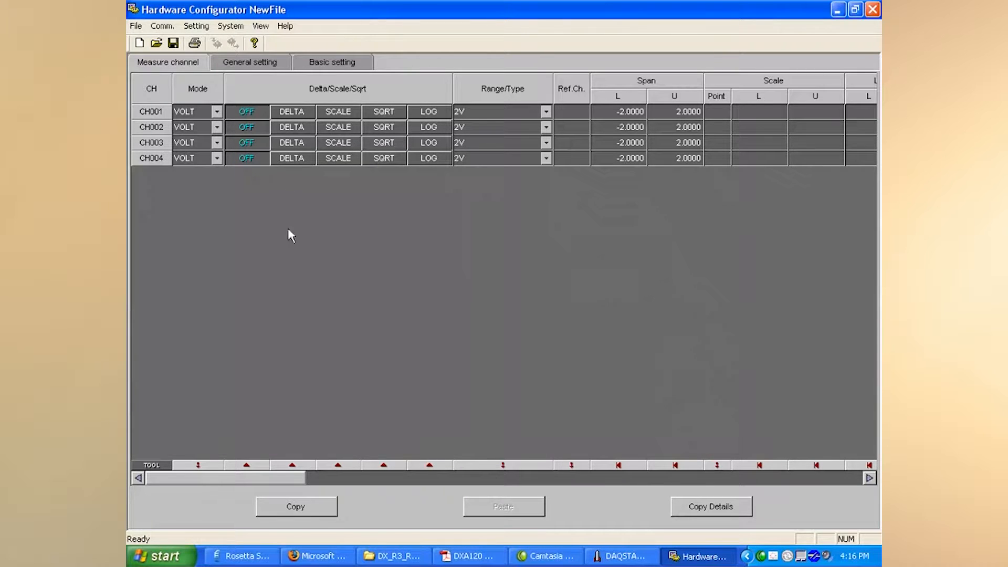
click(231, 26)
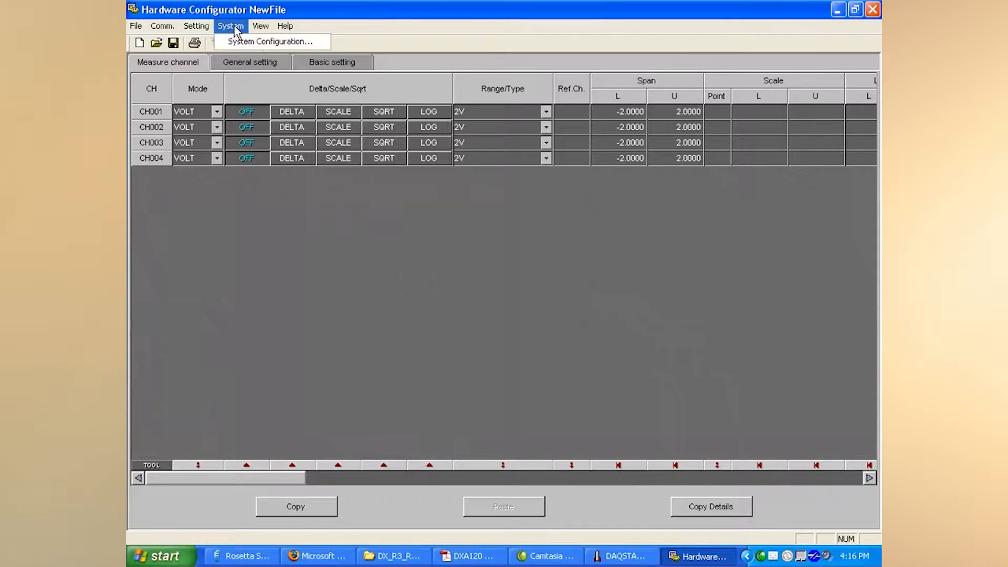
click(265, 41)
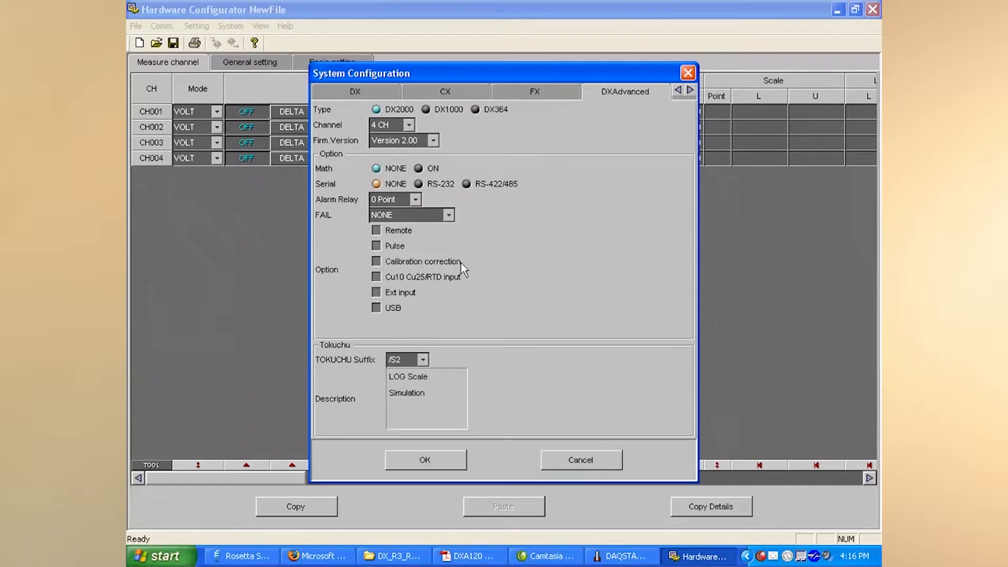
- Look through the system configuration options of the DX, CX, FX, DXAdvanced and MVAdvanced recorder families
click(372, 92)
click(460, 90)
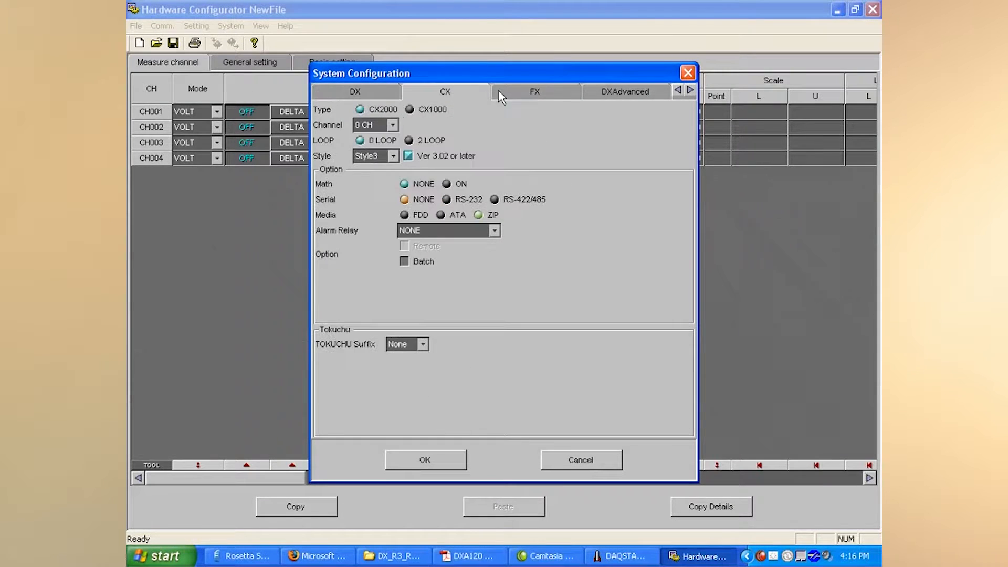
click(531, 92)
click(623, 92)
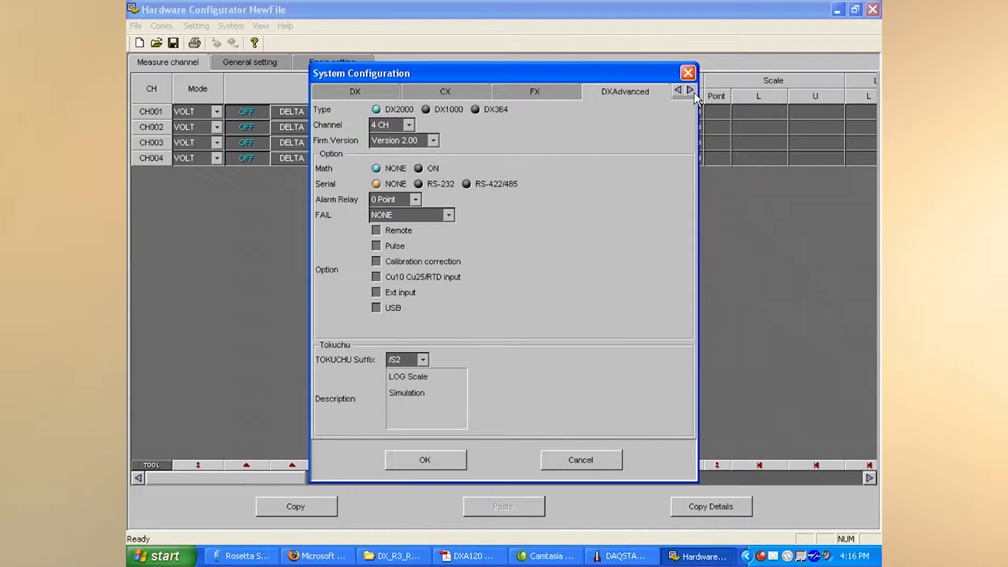
click(690, 90)
click(628, 92)
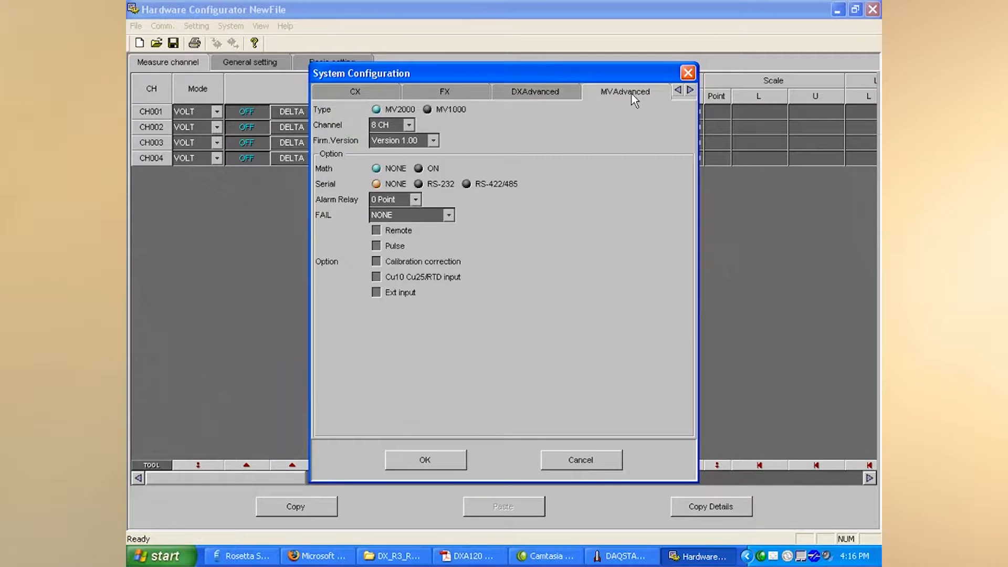
click(677, 91)
click(340, 93)
click(435, 95)
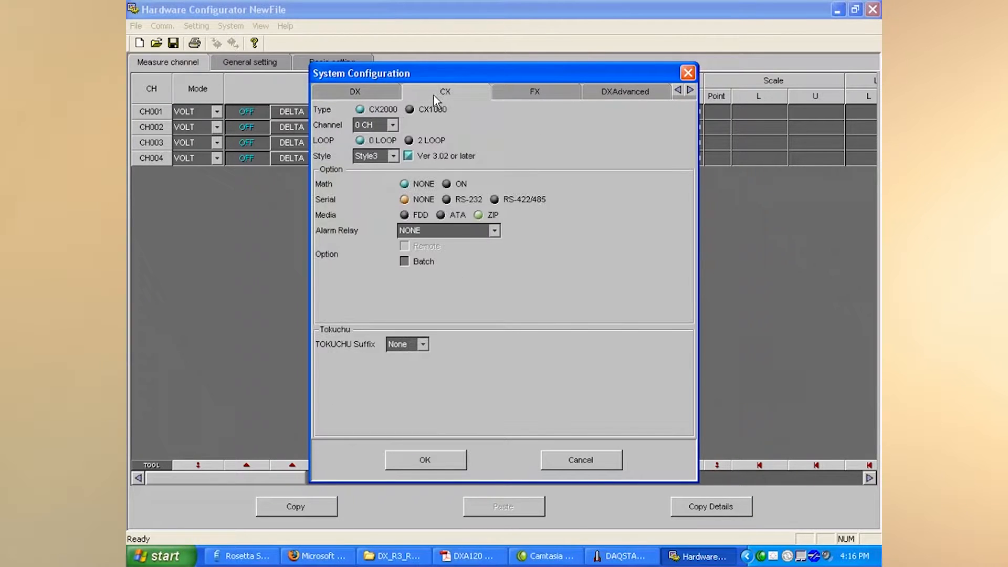
click(561, 93)
click(615, 94)
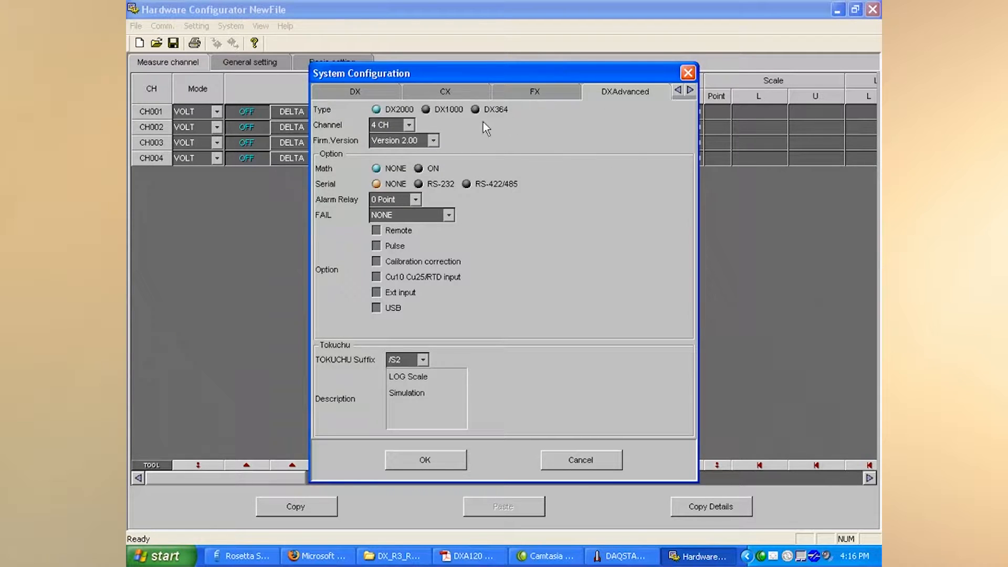
- Examine the channel, style, alarm relay, FAIL and TOKUCHU suffix choices available for the DX recorder family
click(357, 91)
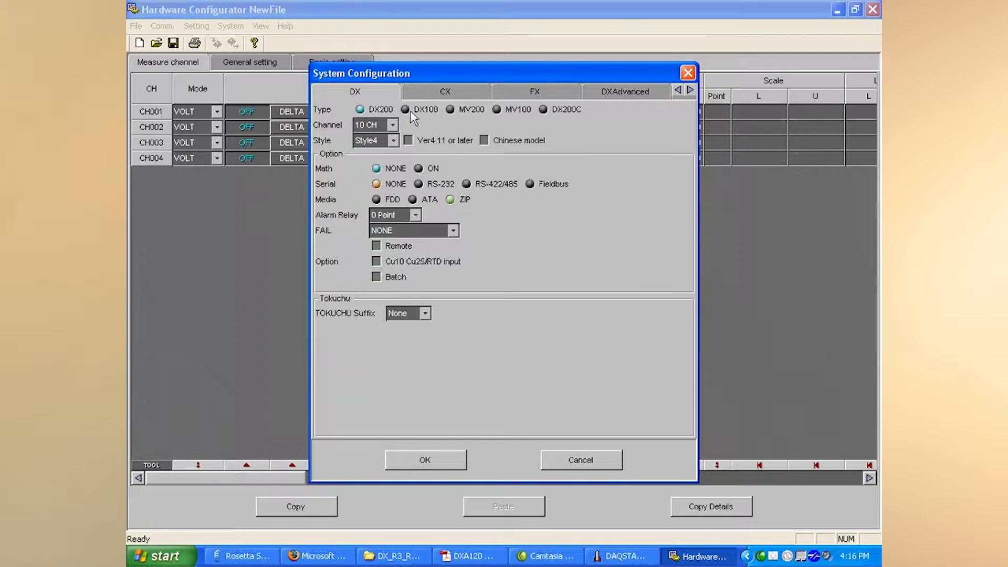
click(392, 126)
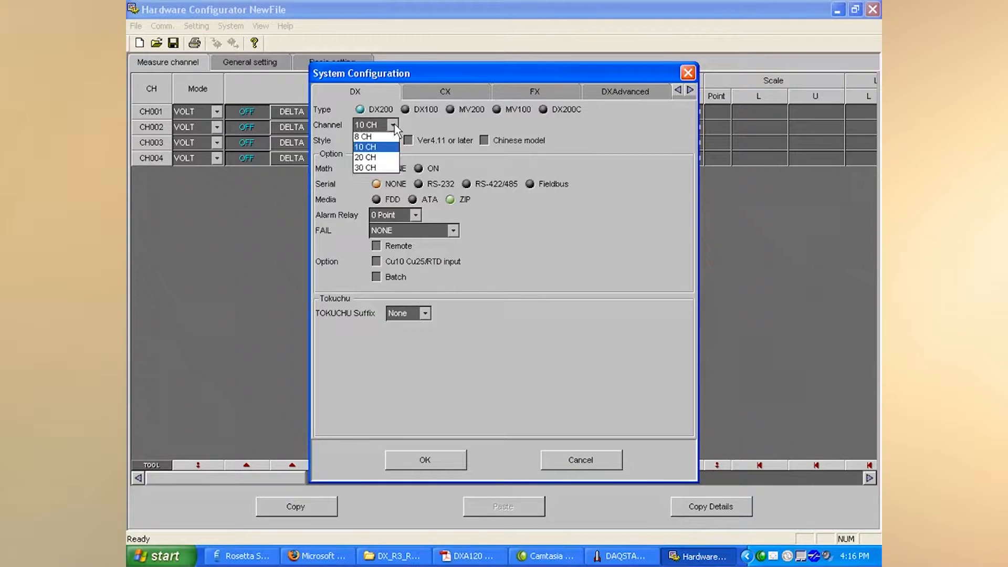
click(437, 121)
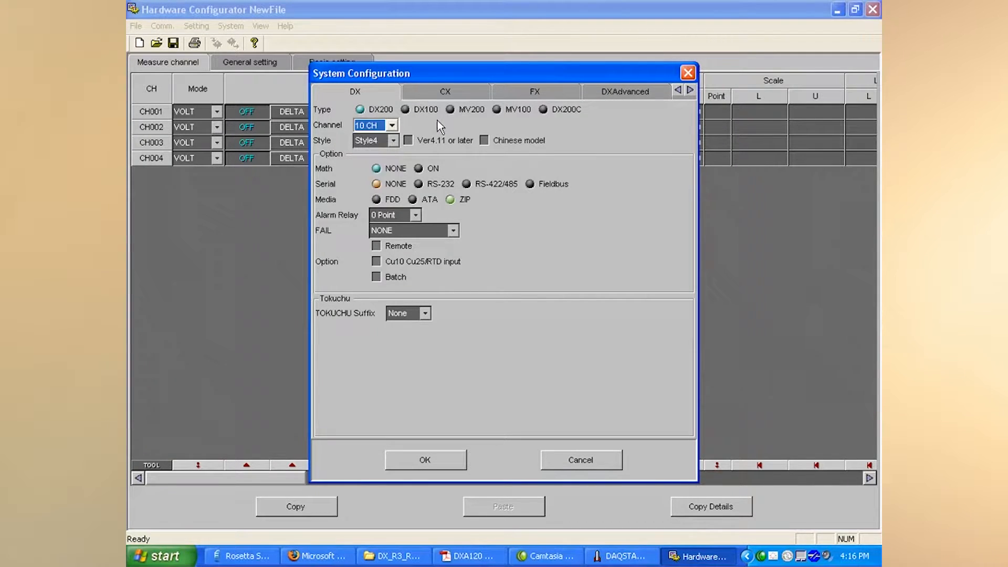
click(392, 141)
click(447, 158)
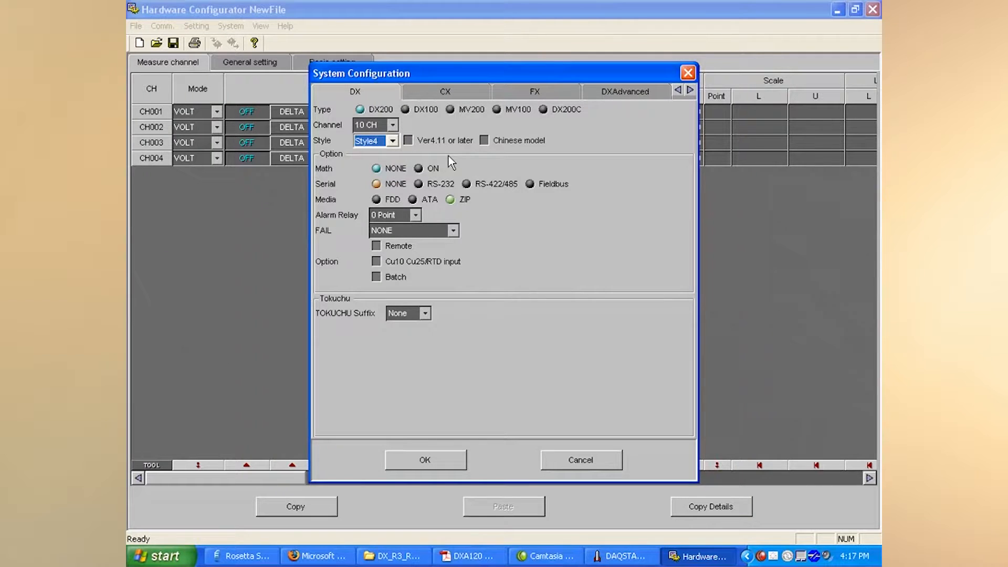
click(414, 215)
click(482, 217)
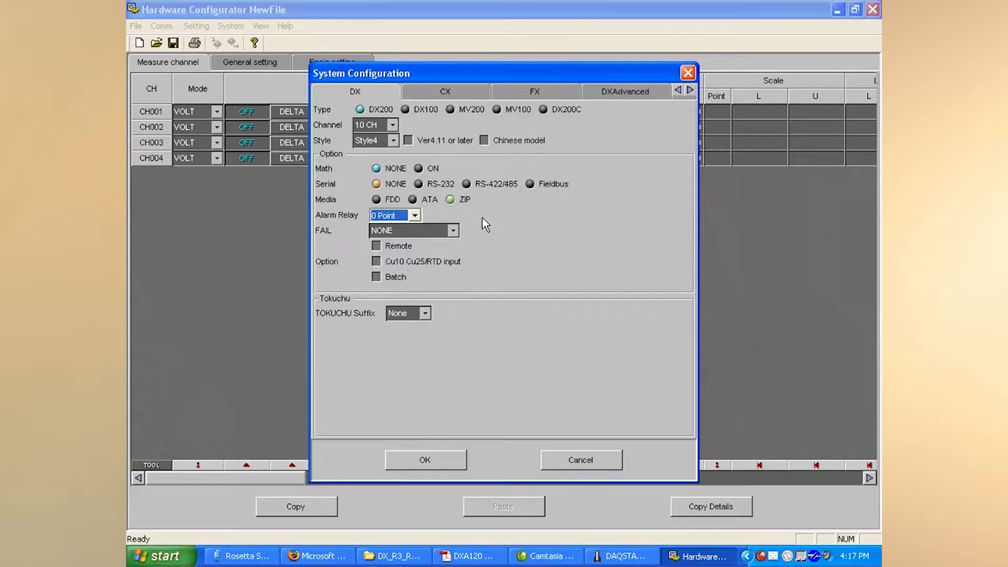
click(453, 231)
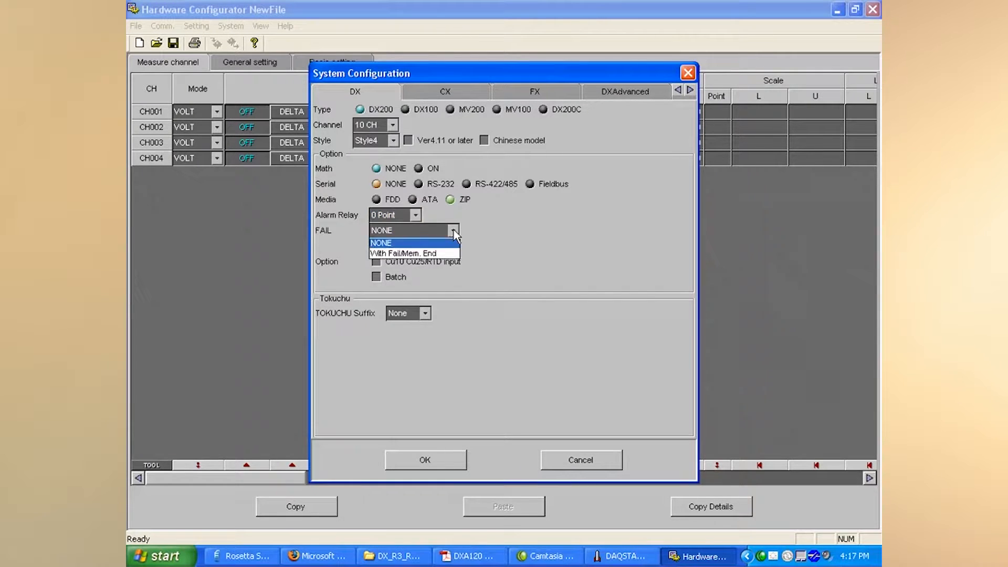
click(493, 229)
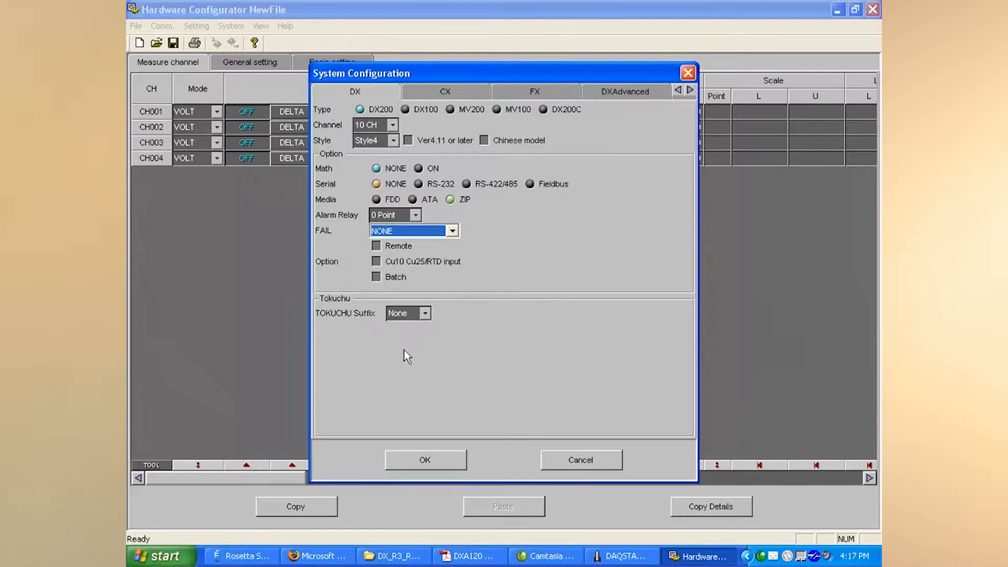
click(424, 314)
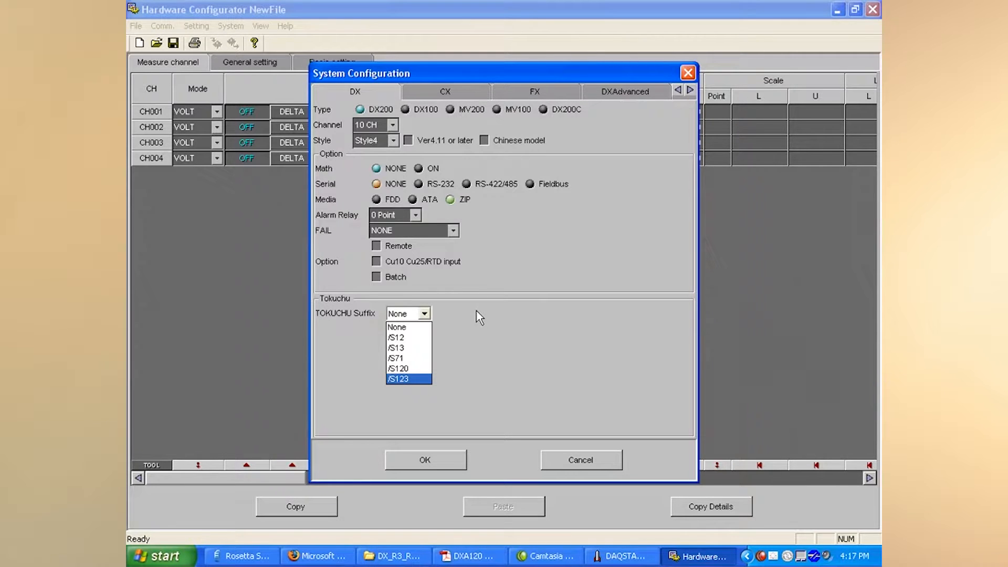
click(344, 322)
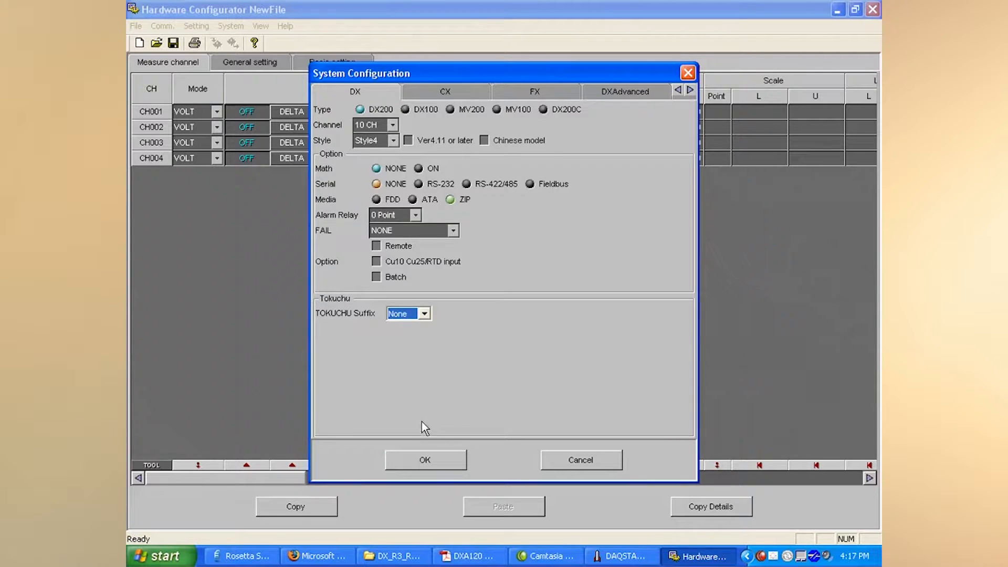
- Apply the DX200 system configuration with 10 channels and Style4, accepting initialization of the input configuration and data
click(429, 461)
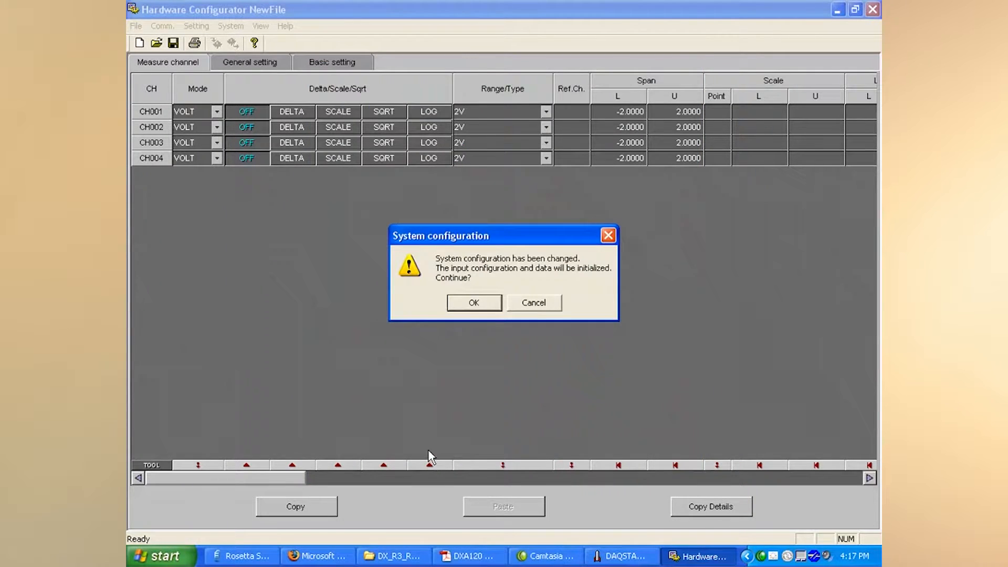
click(489, 302)
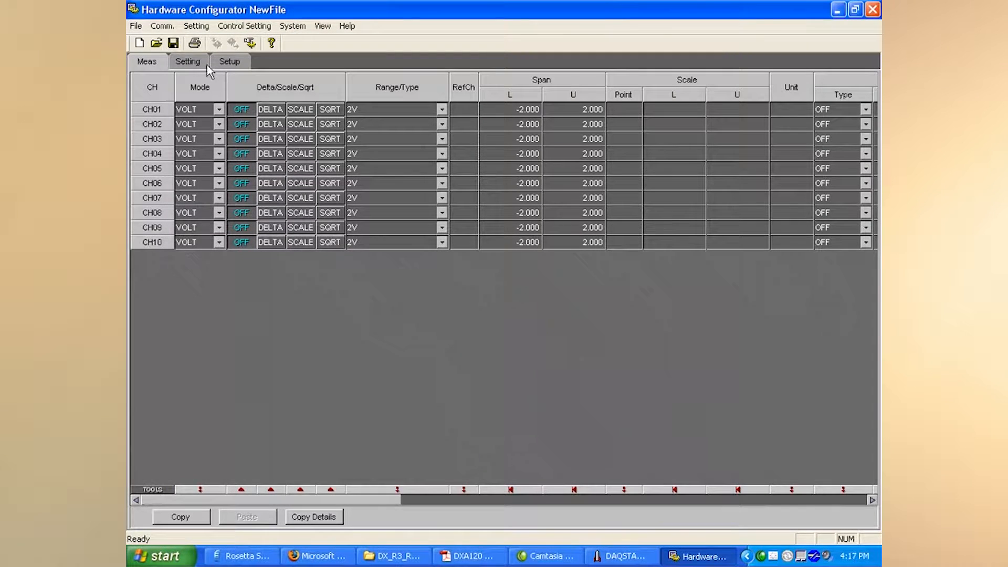
- Look through the Meas, Setting and Setup pages of the configuration and close the Hardware Configurator without saving
click(189, 61)
click(237, 63)
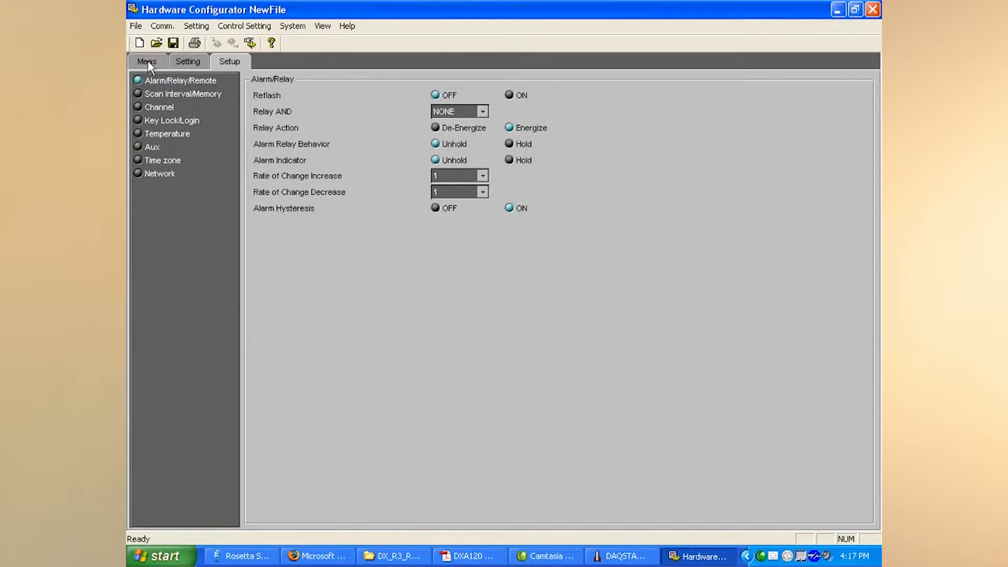
click(147, 62)
click(189, 62)
click(226, 62)
click(873, 9)
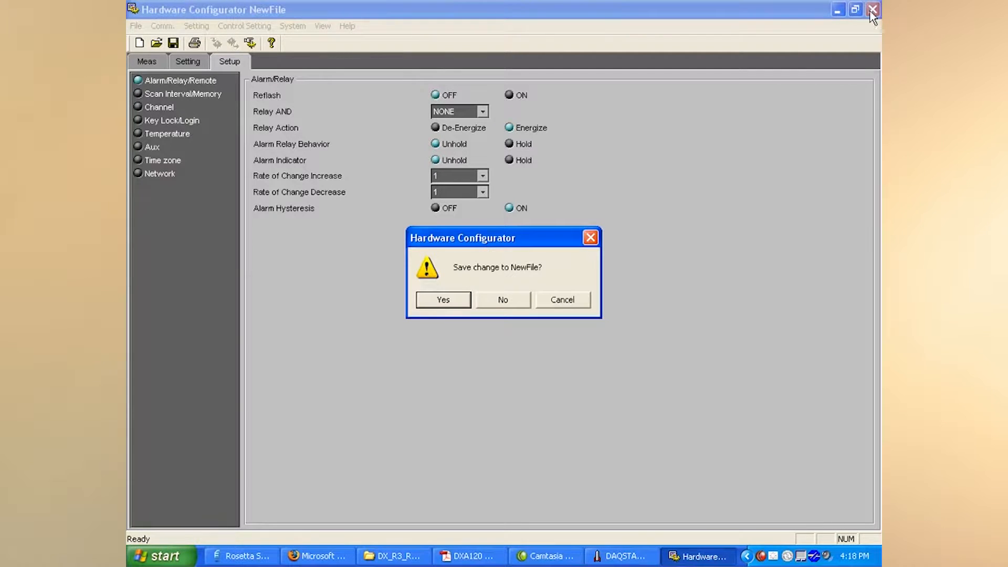
click(501, 298)
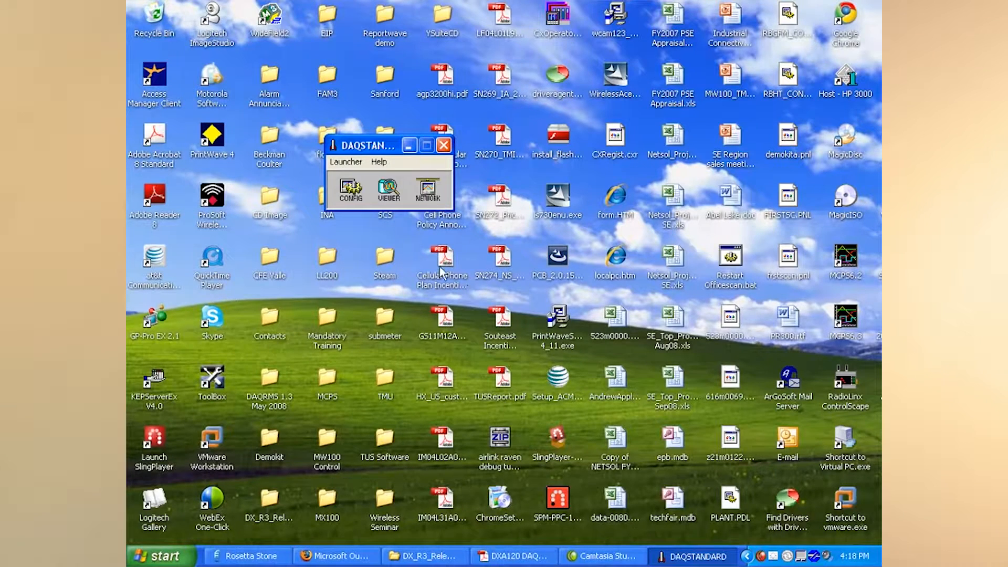
- Set the Ethernet address in the launcher's network settings to 10.200.1.2
click(435, 198)
click(474, 207)
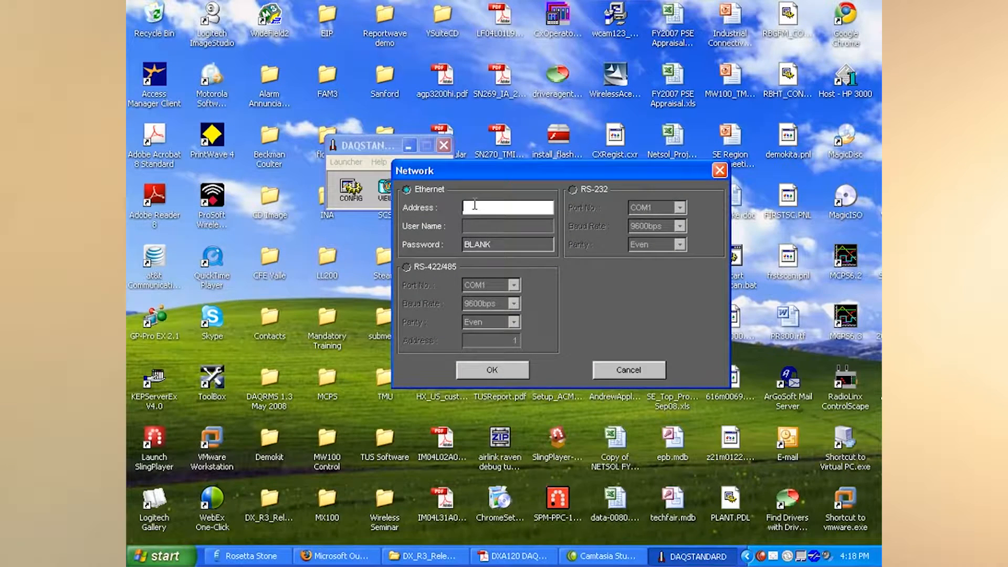
text(10.200.1.2)
click(492, 370)
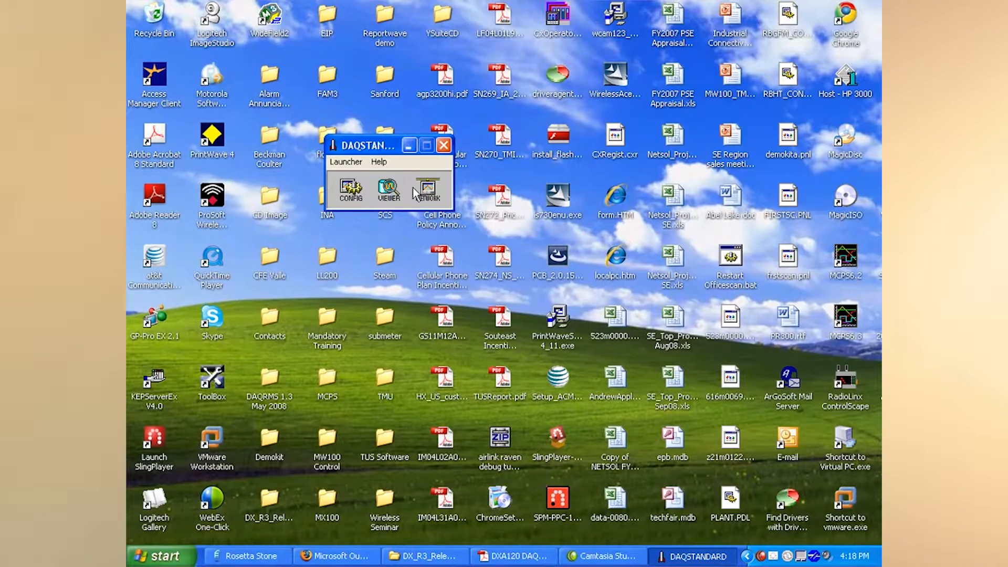
- Reopen the Hardware Configurator, receive the settings from the connected hardware, and maximize the window
click(349, 189)
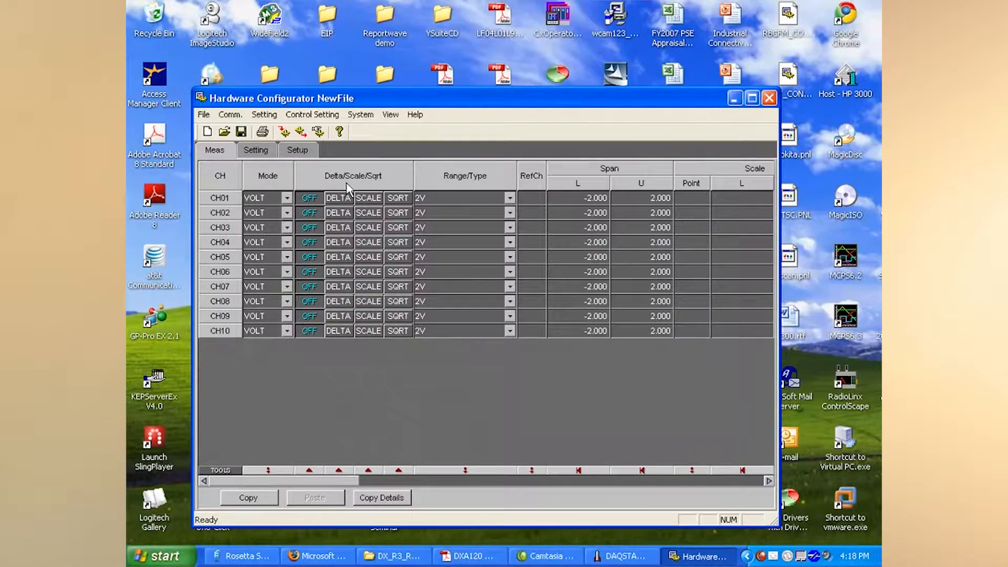
click(234, 115)
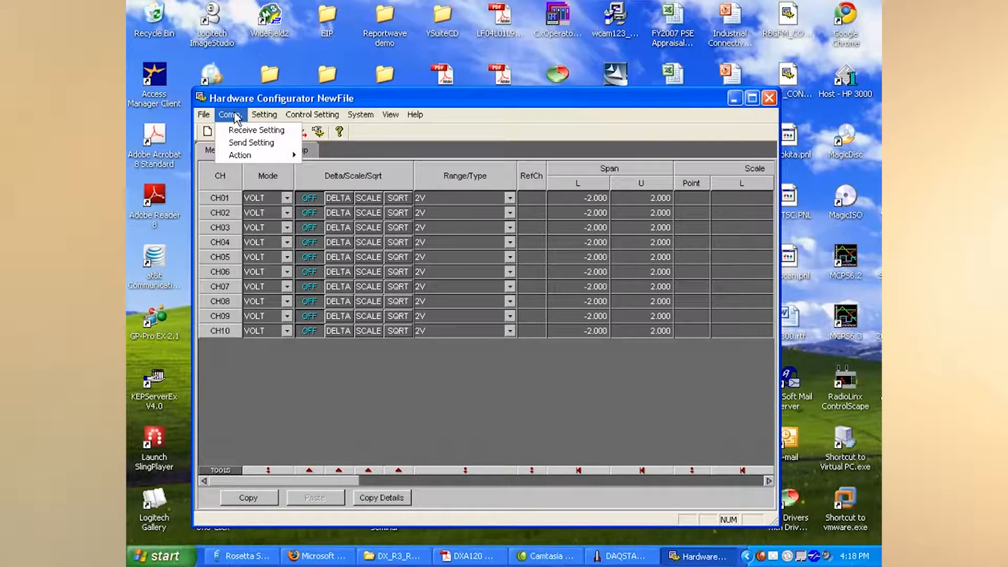
click(245, 131)
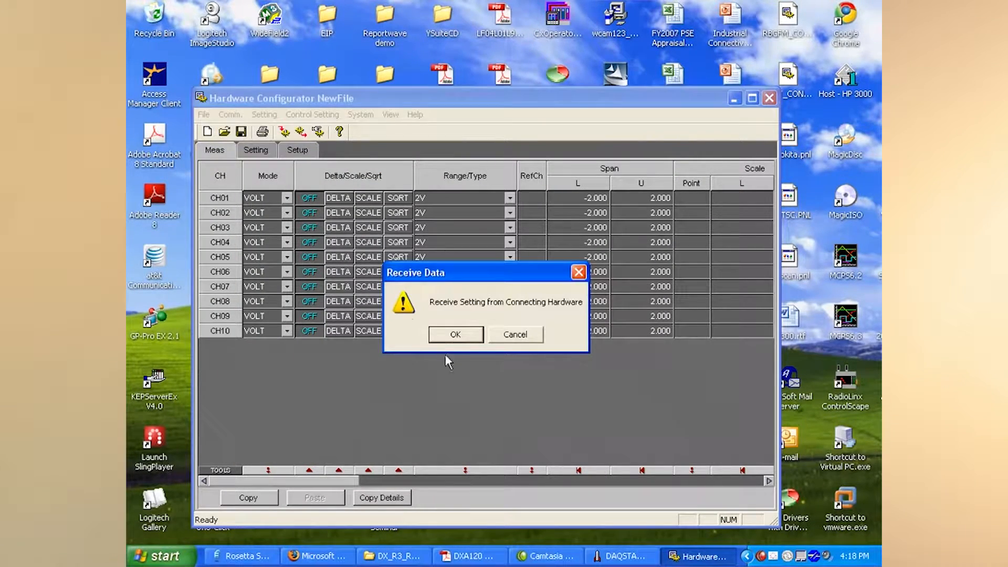
click(454, 336)
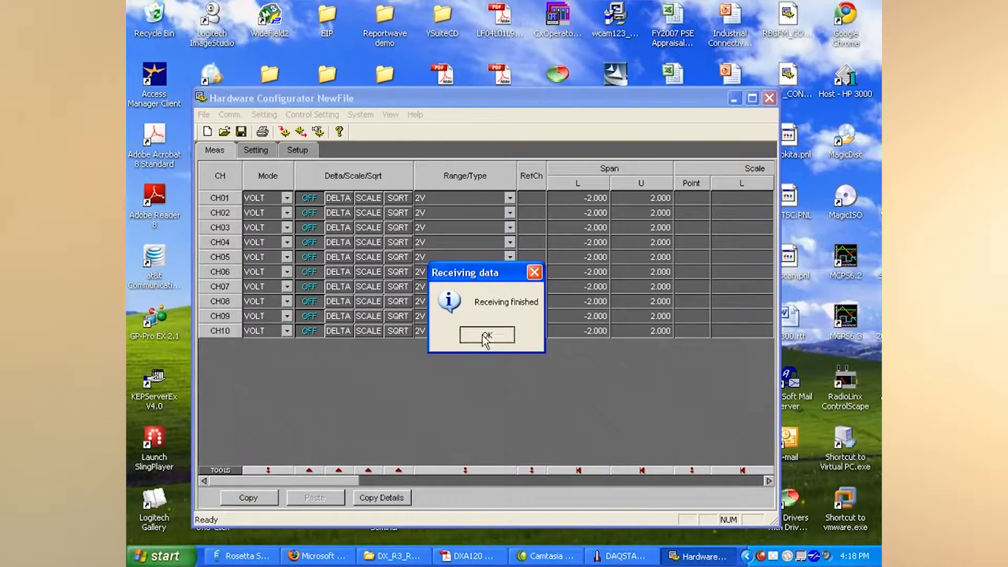
click(480, 336)
click(753, 100)
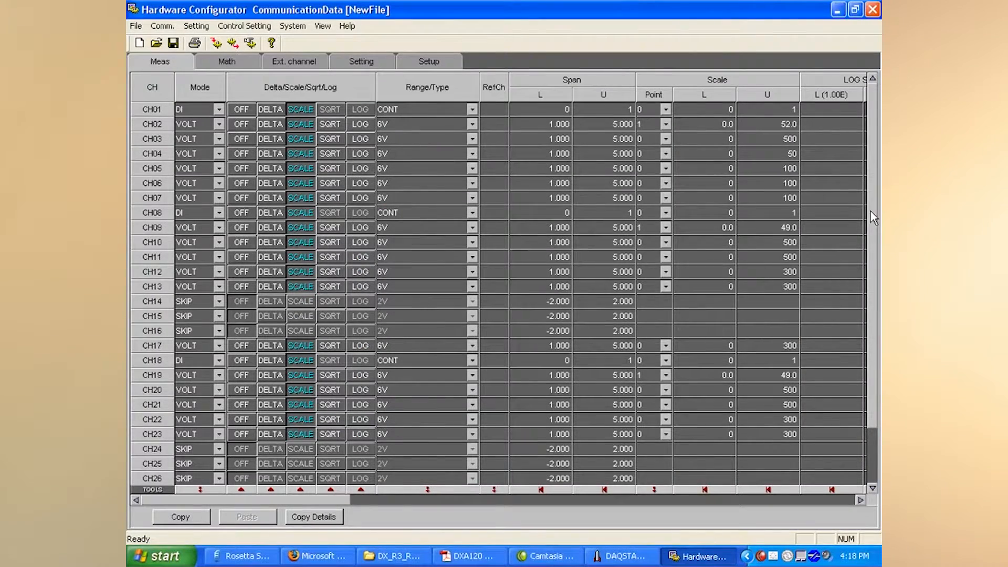
- Look through the received configuration's Meas, Math, Ext. channel, Setting and Setup pages, ending back on the Meas page
scroll(861, 266, down, 4)
scroll(860, 341, up, 4)
click(212, 62)
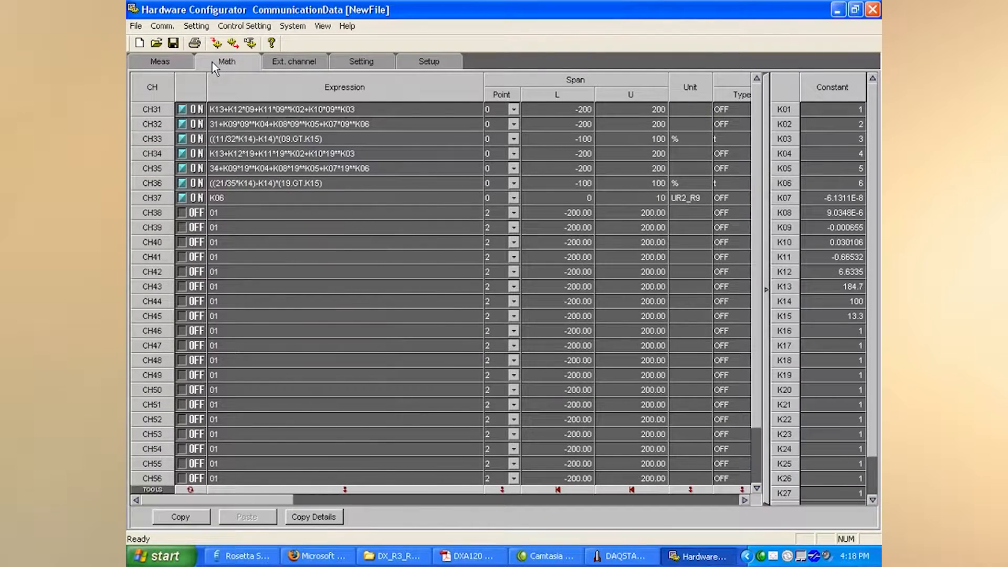
click(303, 63)
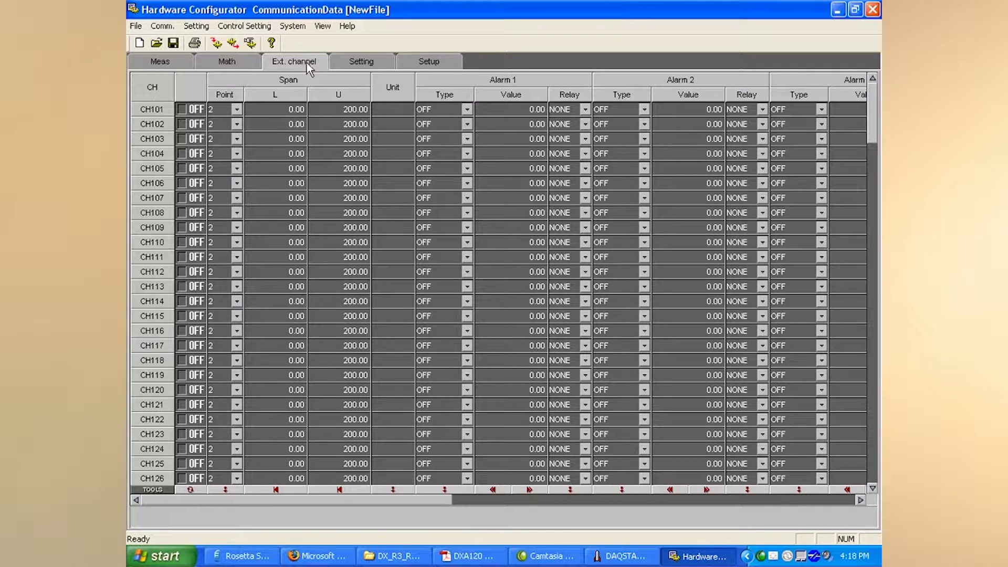
click(361, 61)
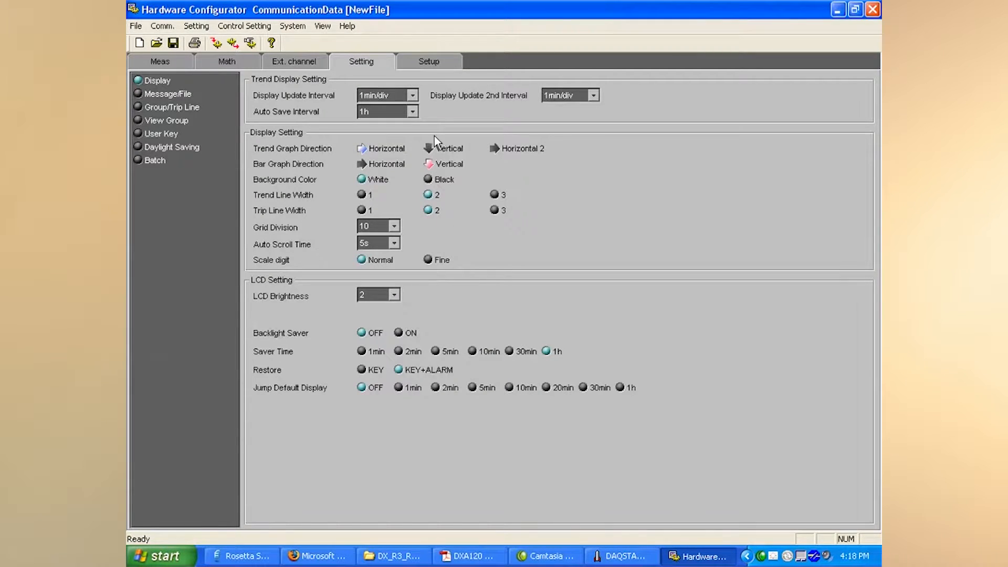
click(423, 60)
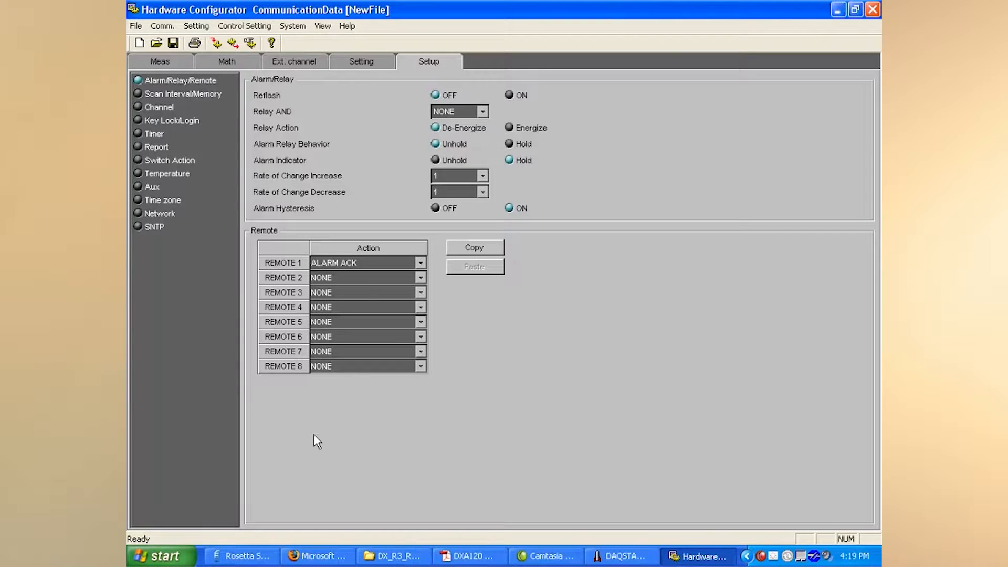
click(165, 61)
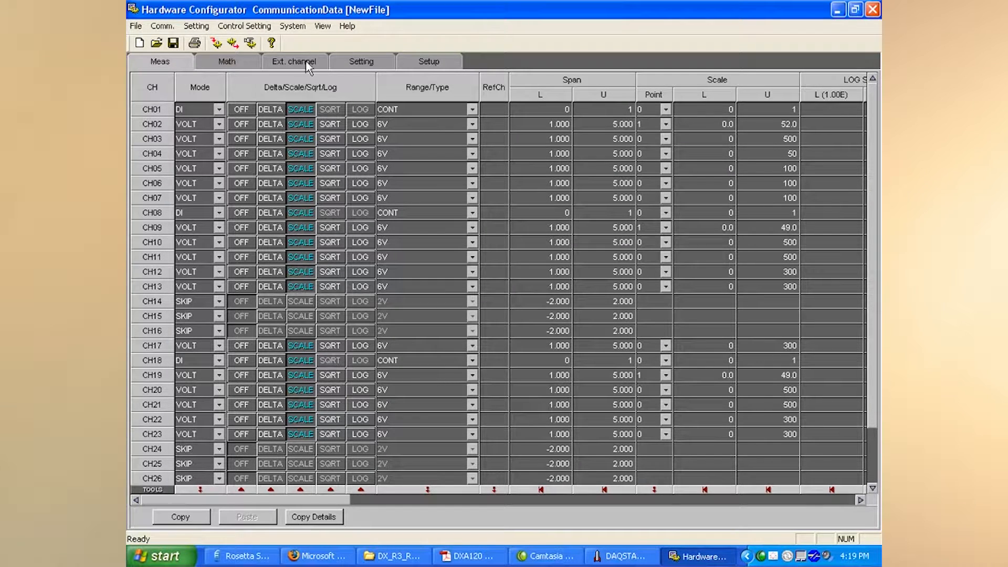
- Check the Temperature settings of the Setup page and return to the measurement channels
click(456, 67)
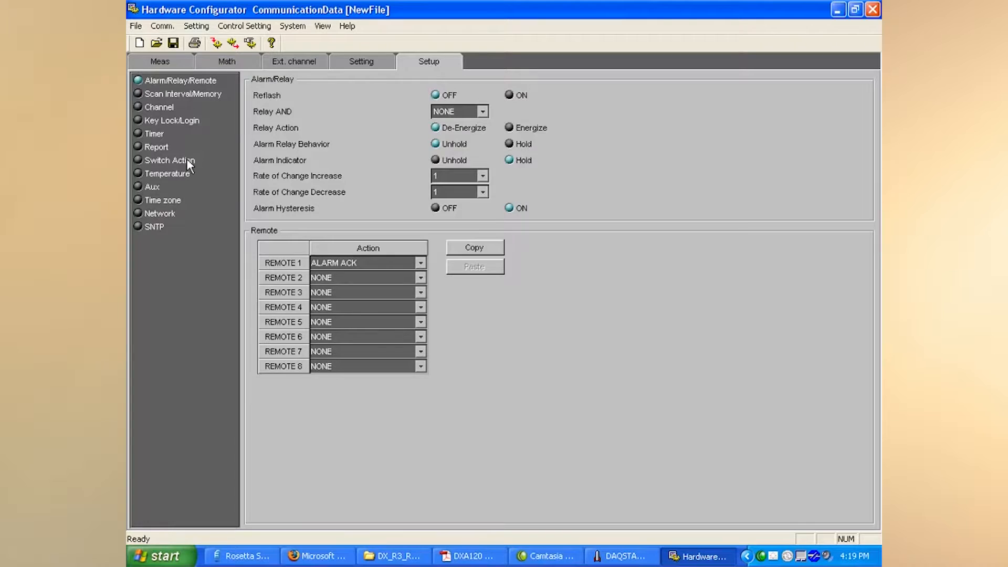
click(175, 173)
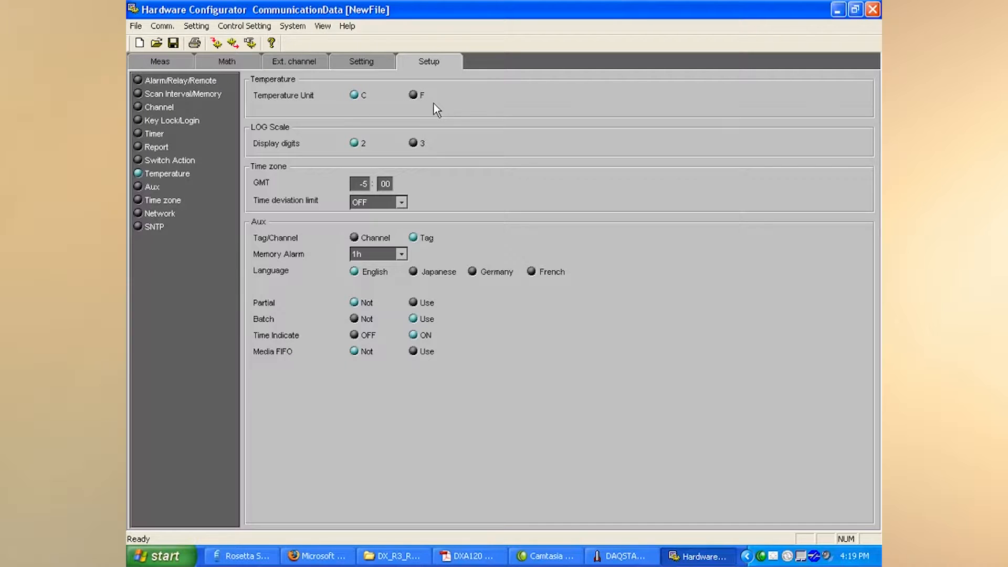
click(171, 62)
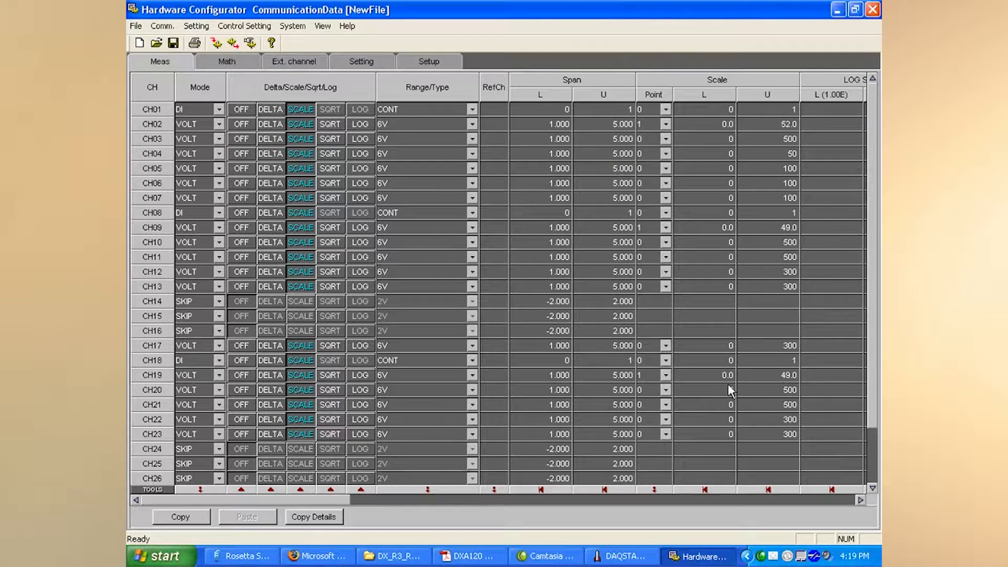
- Review CH01's mode choices, try the DELTA calculation with its reference channel list, and switch CH01 back to SCALE
click(219, 110)
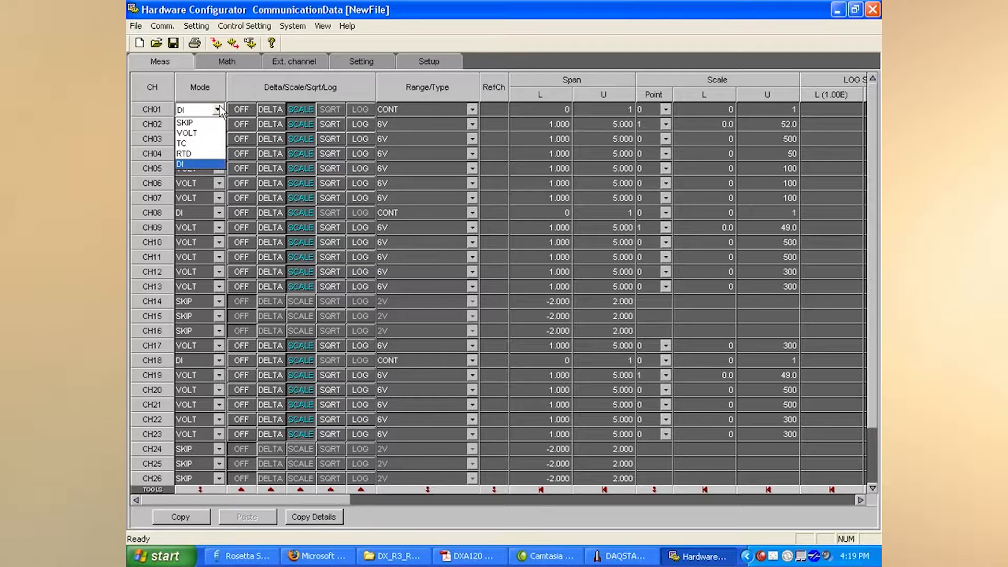
click(219, 110)
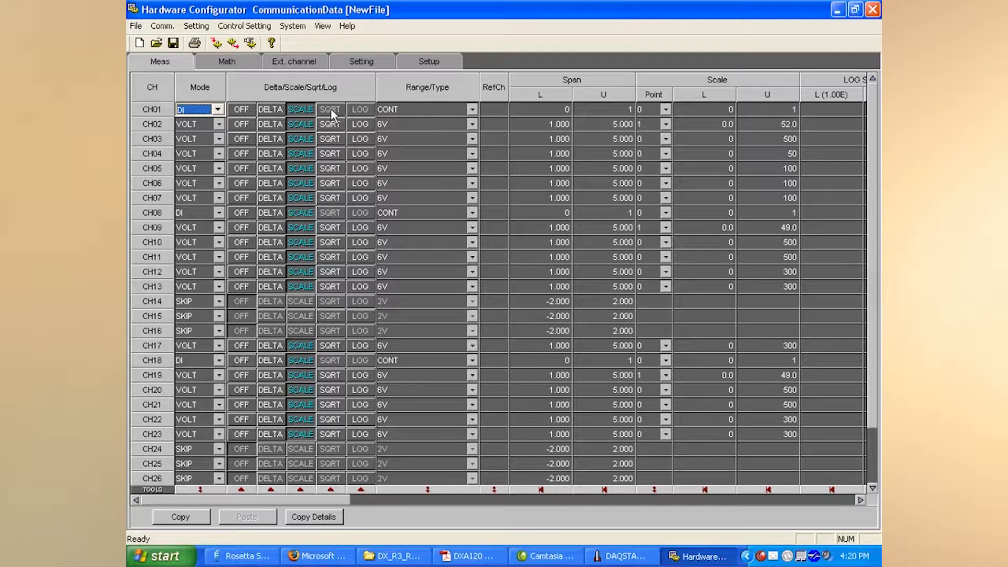
click(266, 109)
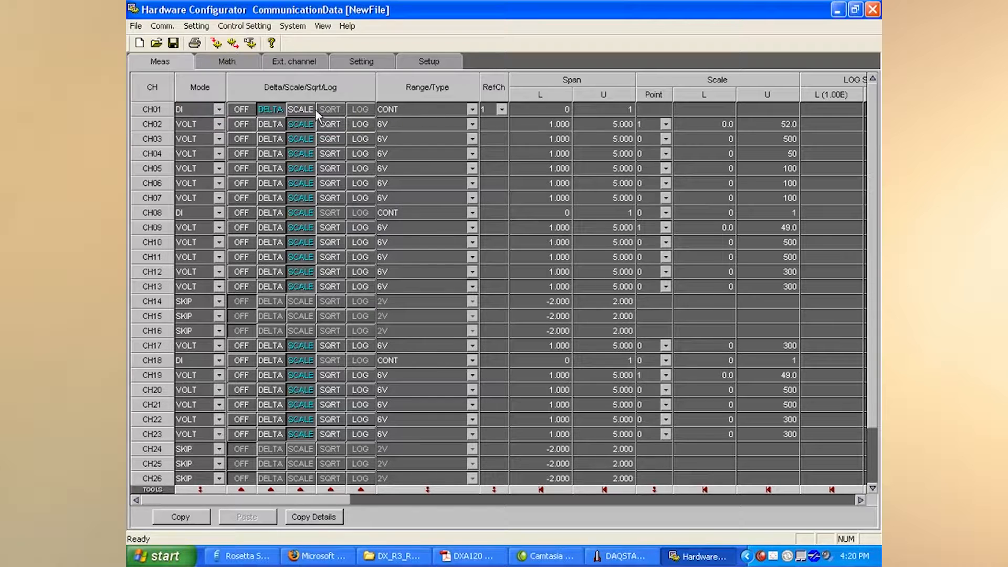
click(500, 110)
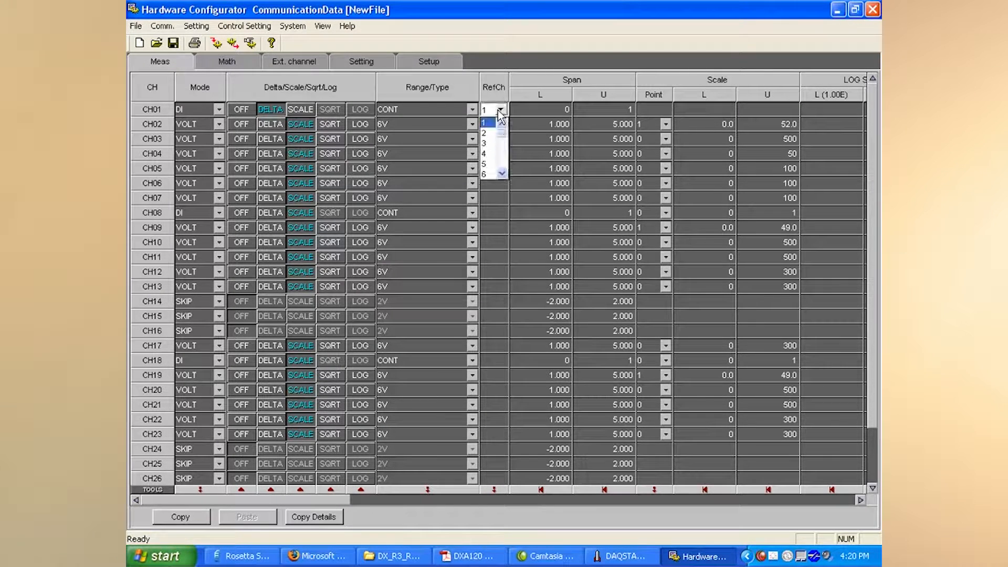
click(504, 107)
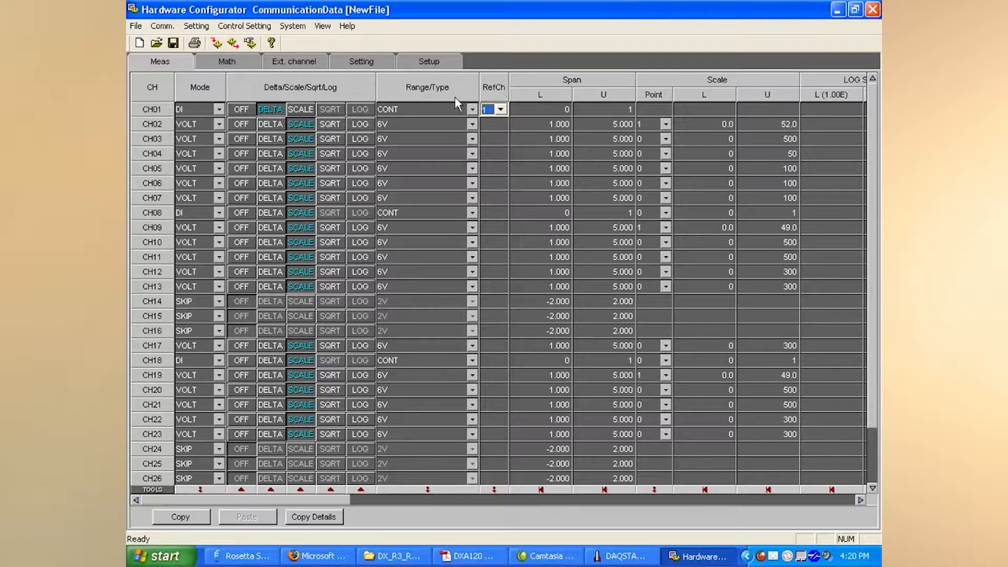
click(301, 110)
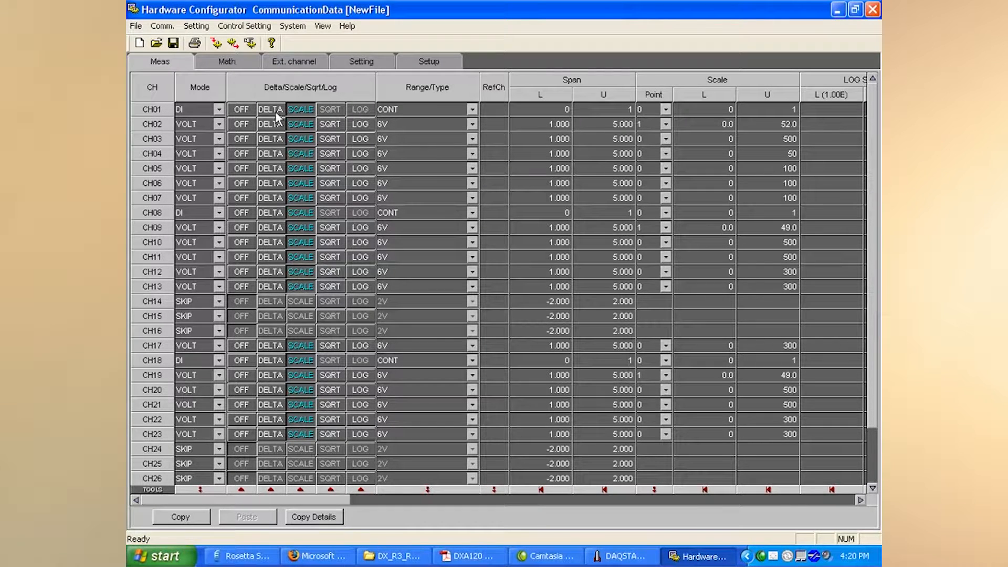
- Set CH01's mode to VOLT and review the input ranges it offers, keeping the 20mV range
click(468, 109)
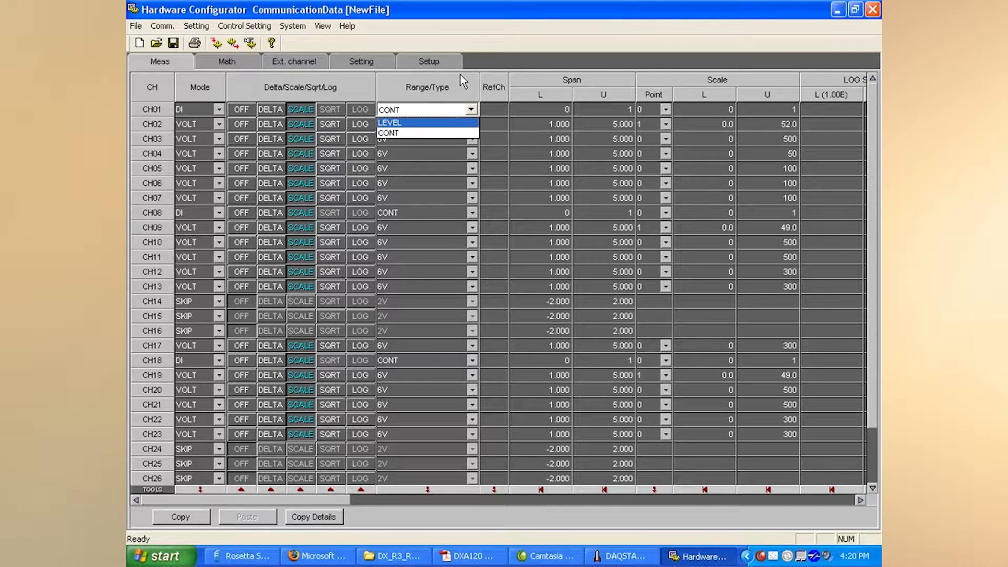
click(473, 75)
click(218, 109)
click(198, 133)
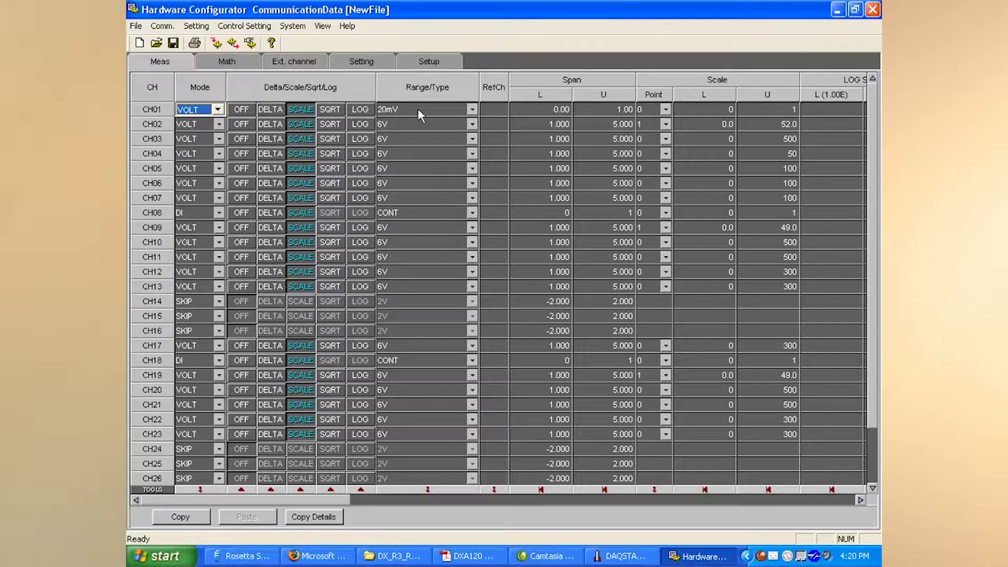
click(472, 109)
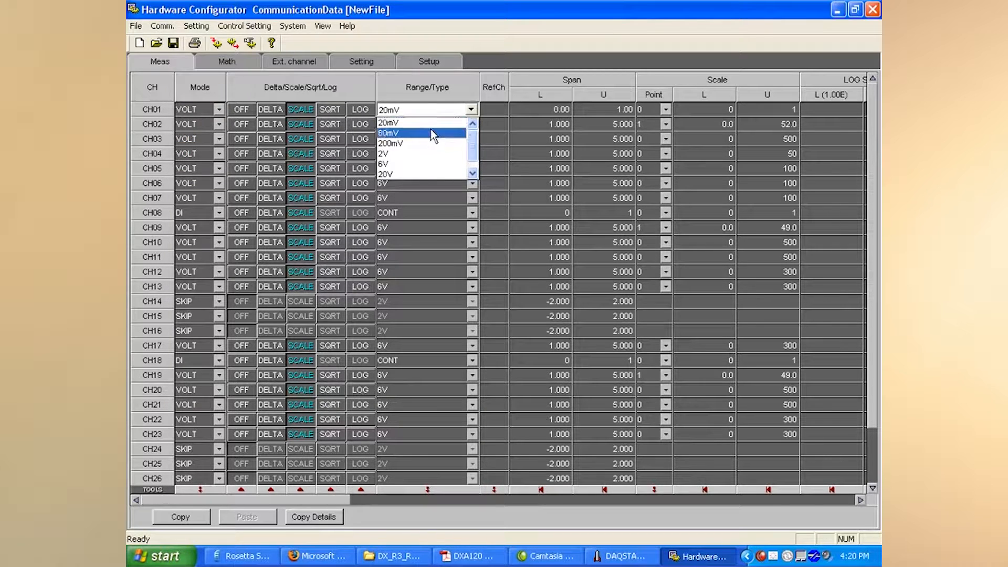
drag(473, 132, 475, 157)
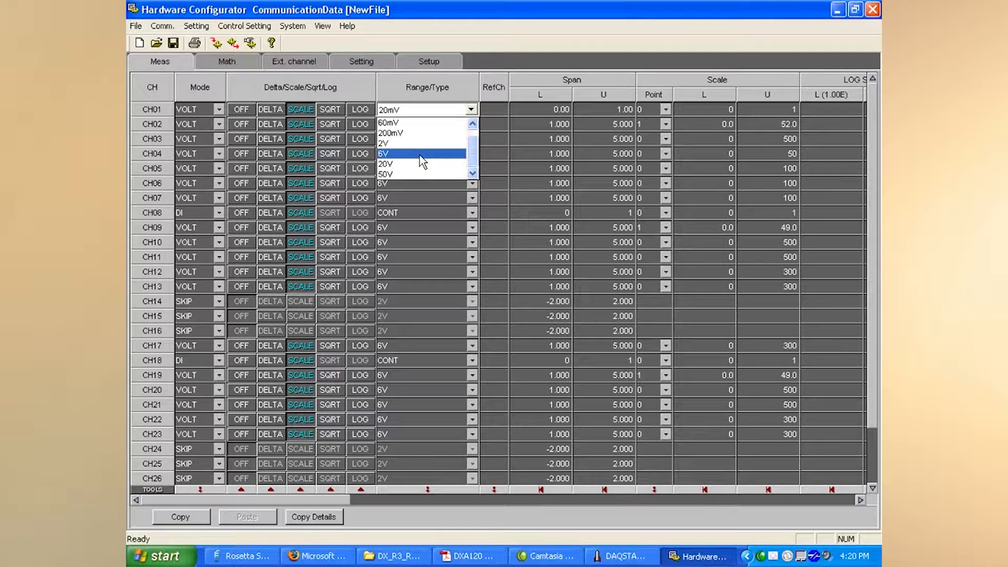
click(481, 78)
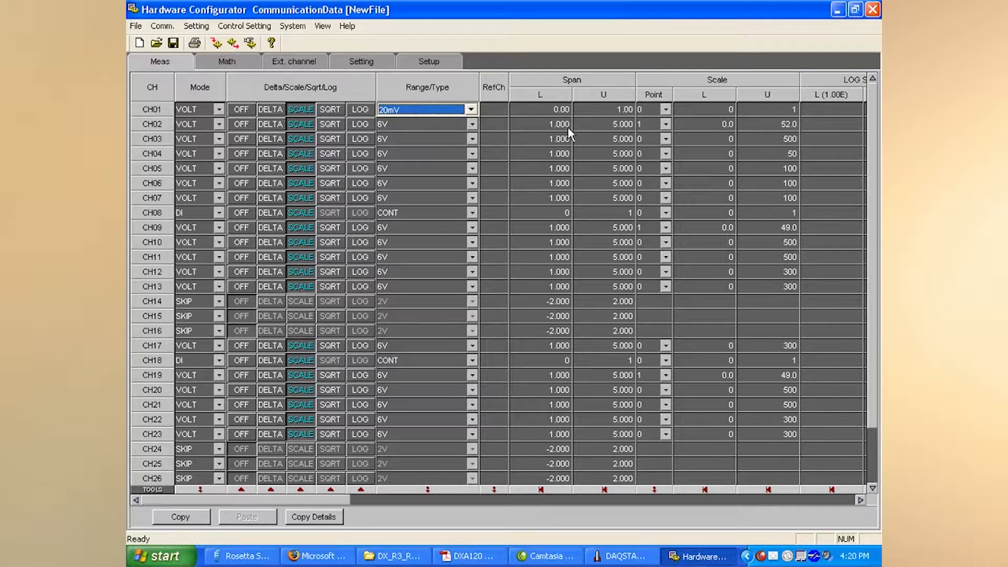
- Examine CH02's scale decimal point choices and the Scale, Unit and Alarm columns of the measurement channels
click(666, 125)
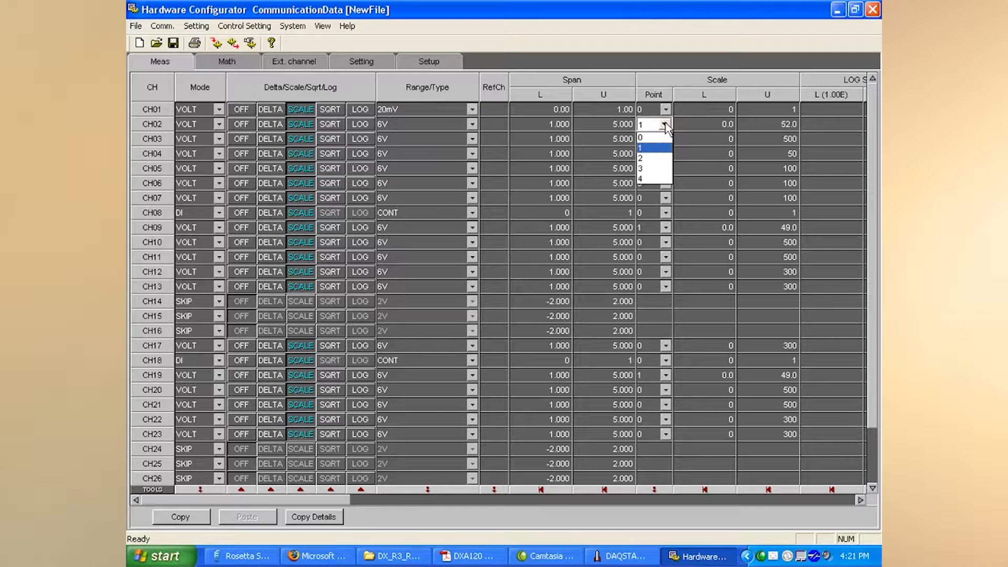
click(665, 125)
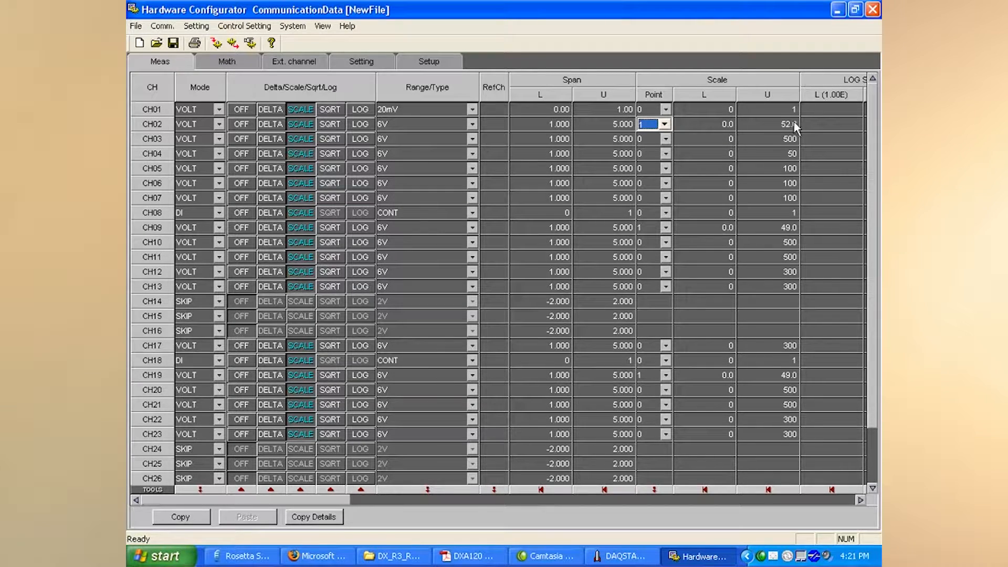
drag(324, 501, 433, 469)
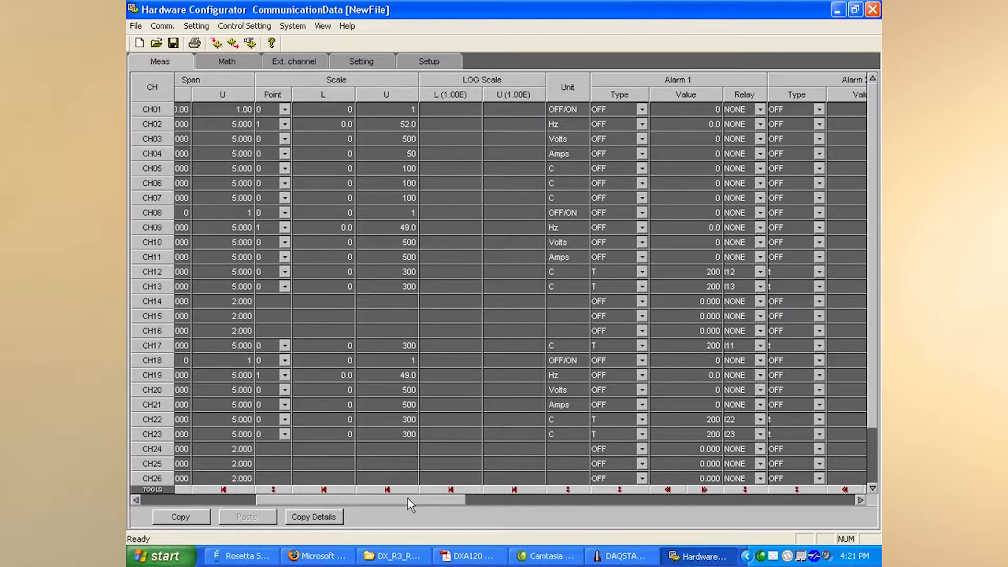
drag(408, 498, 485, 503)
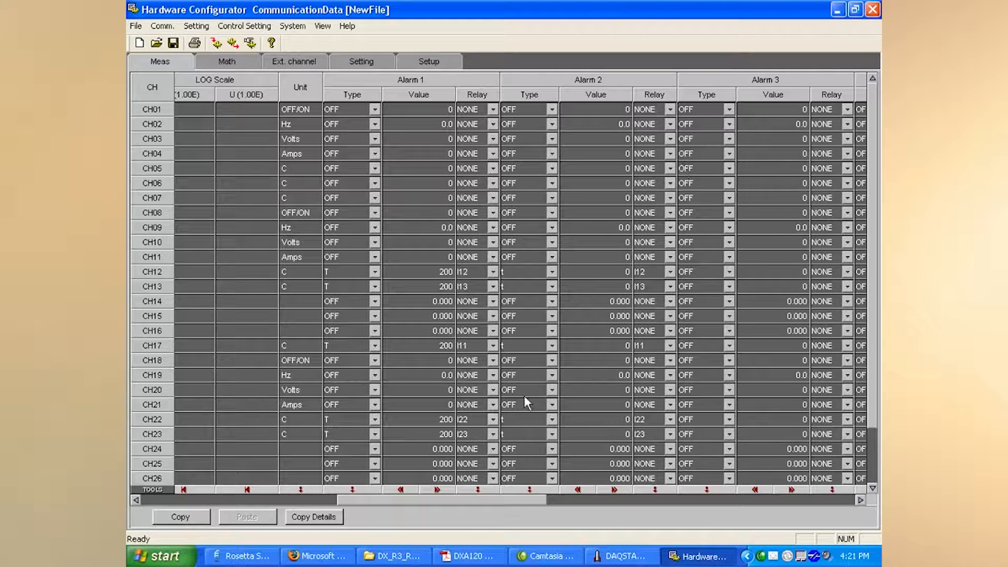
drag(480, 500, 487, 500)
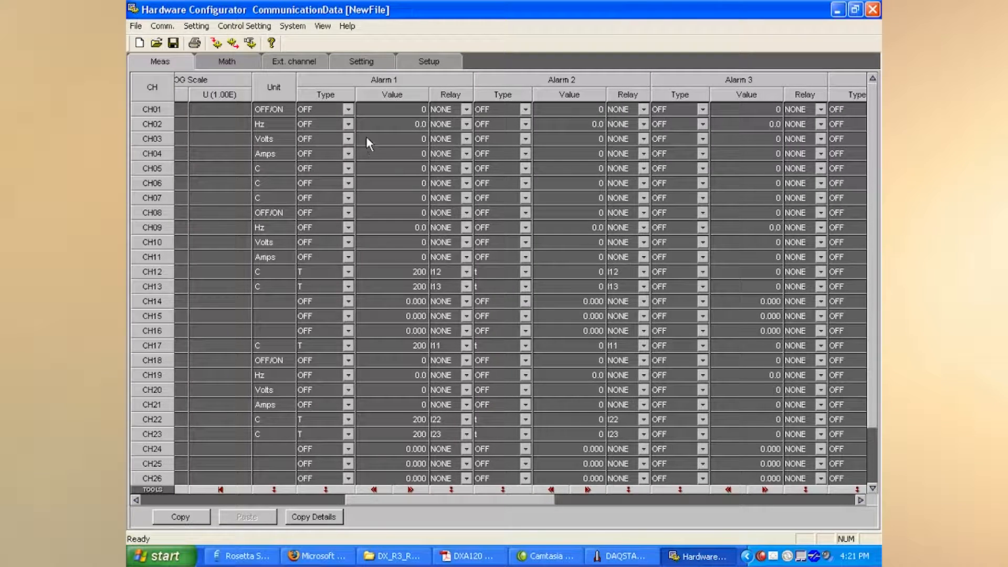
- Examine the Alarm 1 type choices for CH01 and the Alarm 1 value fields of CH01 and CH12
click(347, 109)
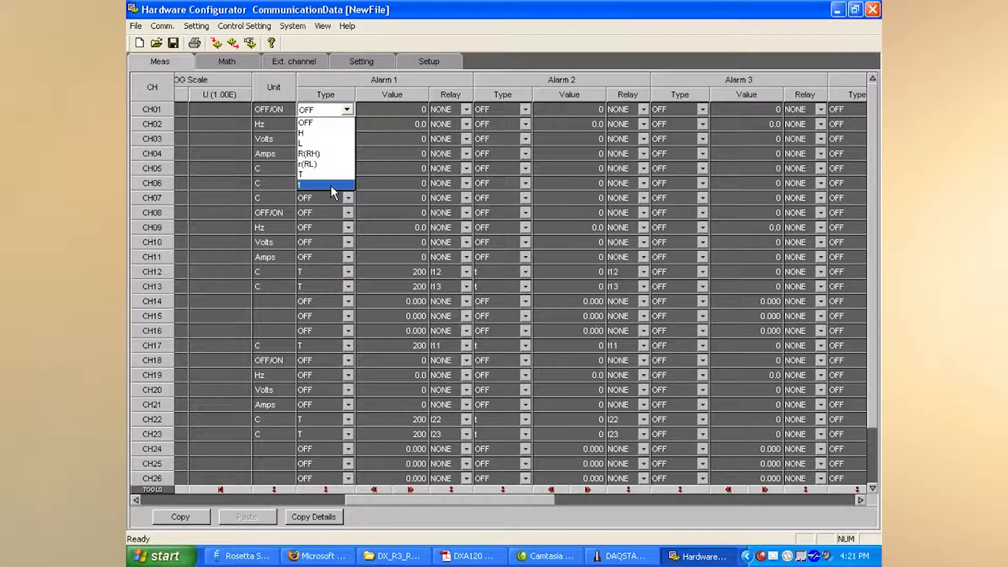
click(338, 93)
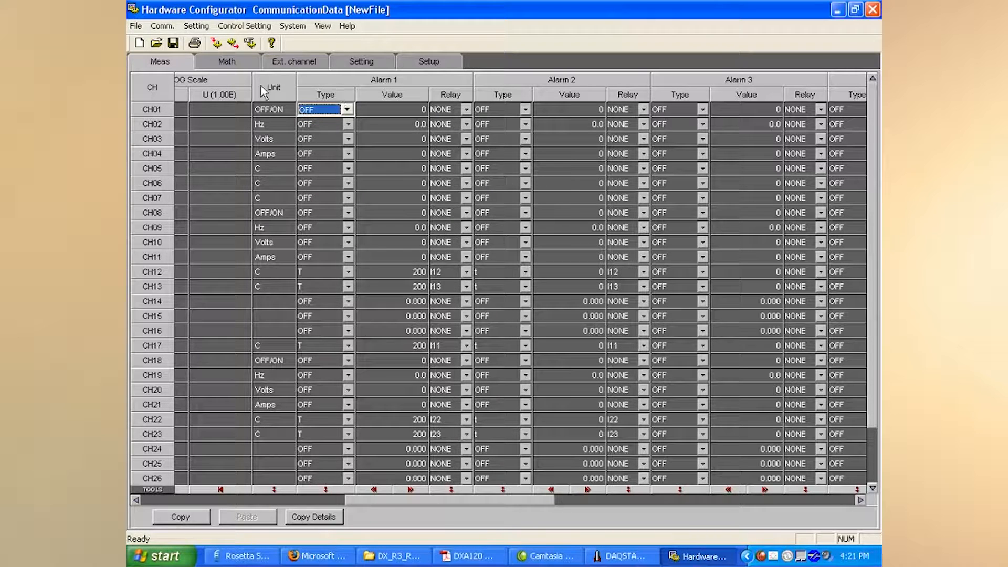
click(419, 110)
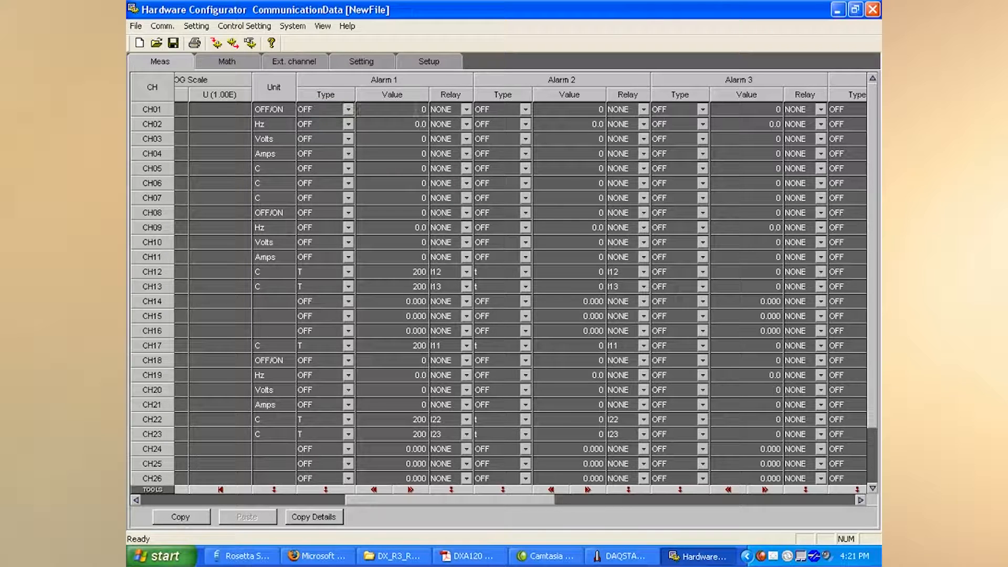
click(419, 110)
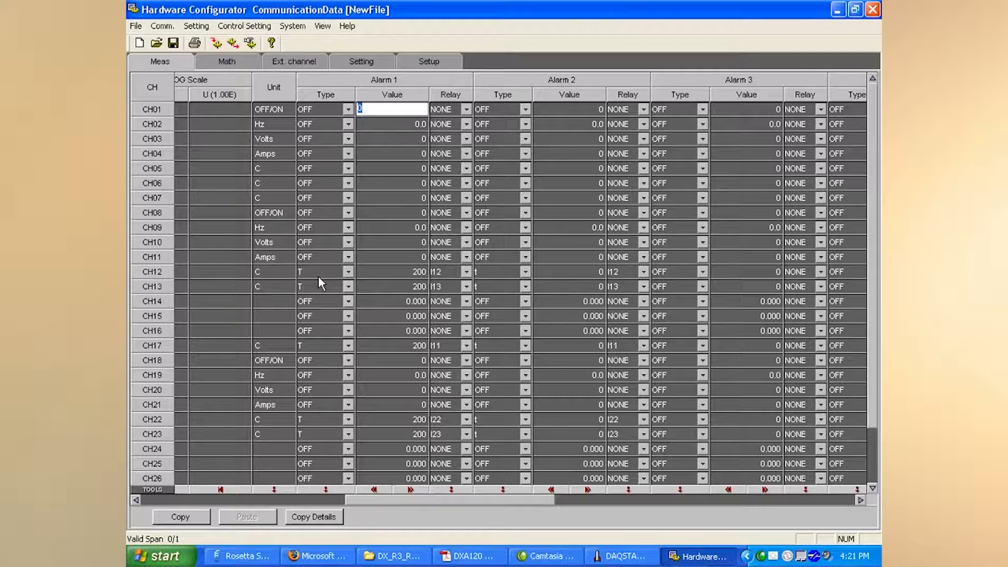
click(404, 272)
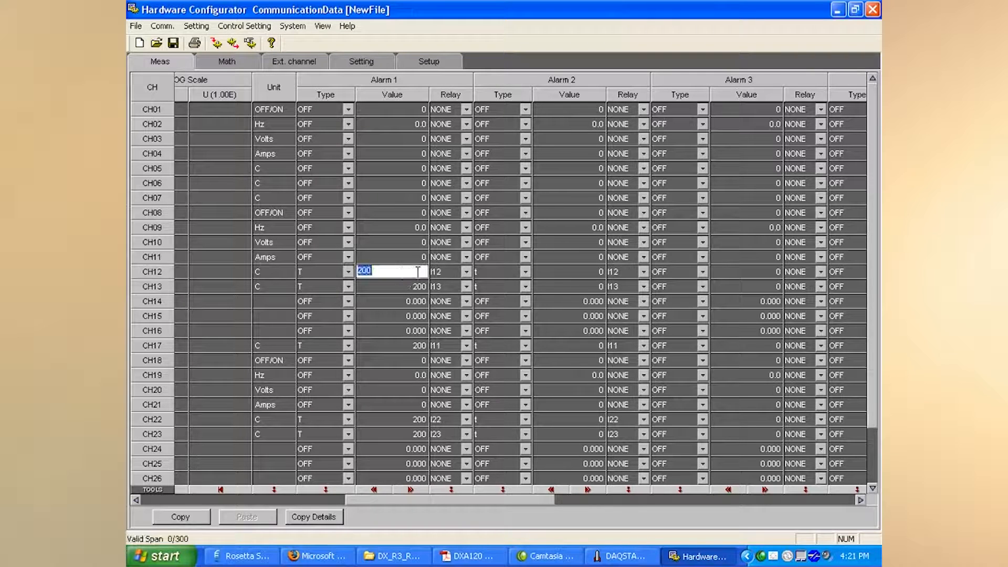
click(397, 257)
click(411, 267)
- Look through the full list of relay choices for CH01's Alarm 1 and close it without changing the relay
click(466, 110)
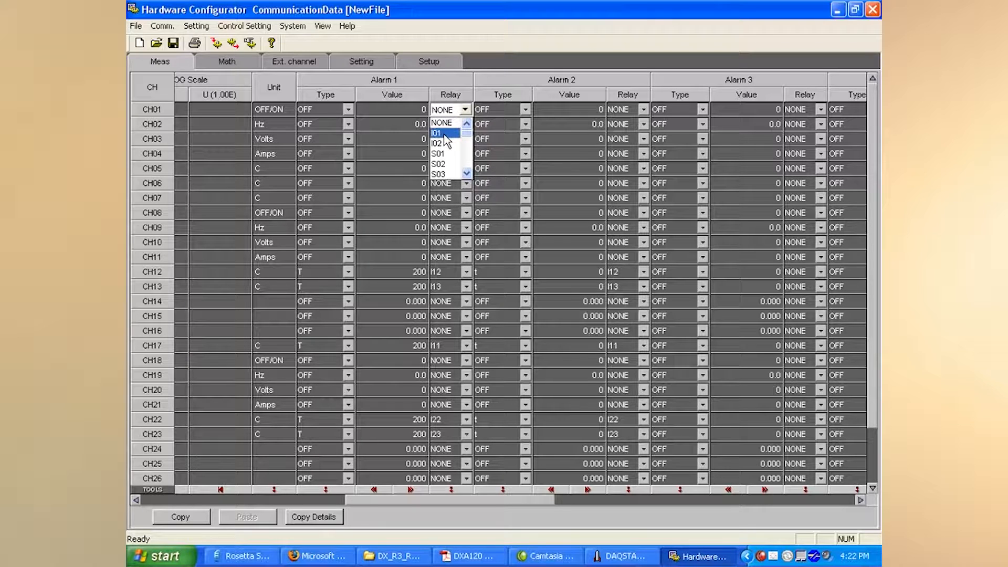
click(466, 95)
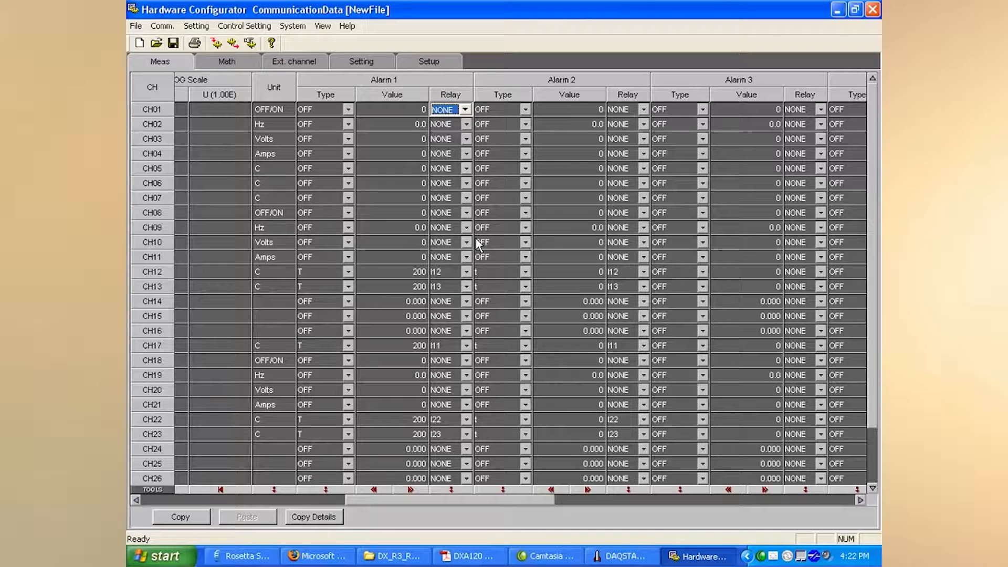
click(467, 110)
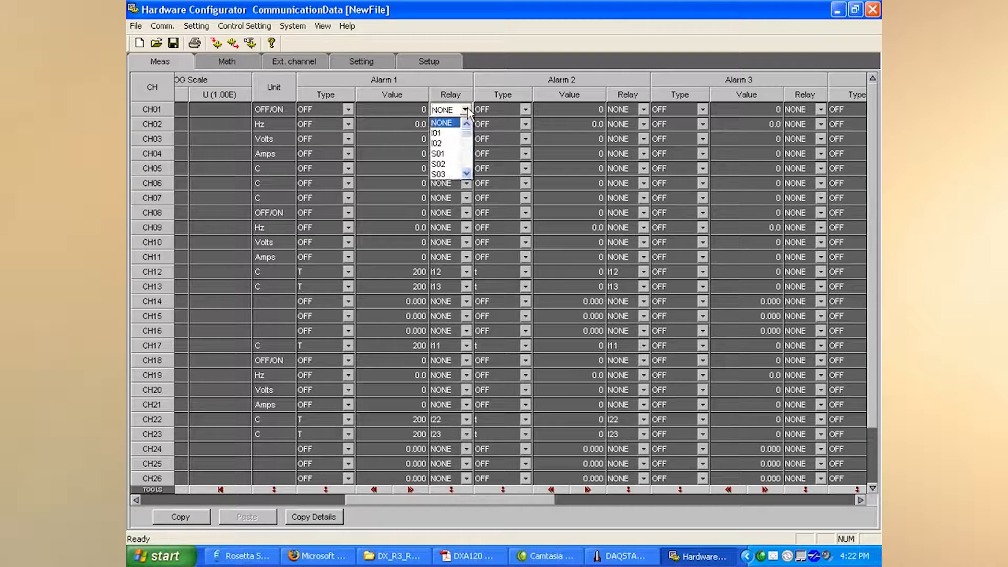
click(466, 174)
click(466, 173)
click(465, 173)
click(465, 174)
click(465, 175)
click(466, 174)
click(465, 174)
click(466, 174)
click(466, 174)
click(465, 174)
click(466, 173)
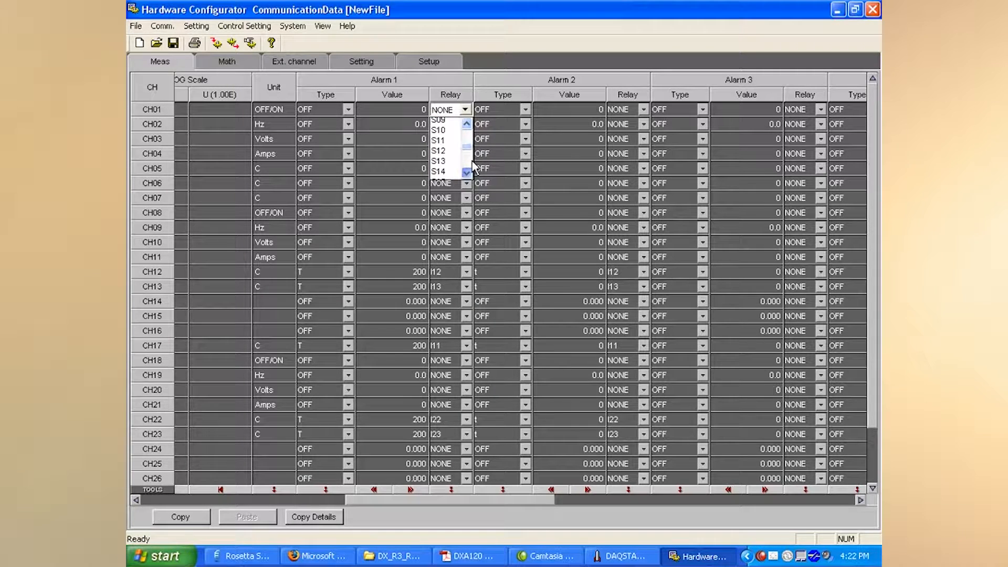
drag(468, 148, 470, 89)
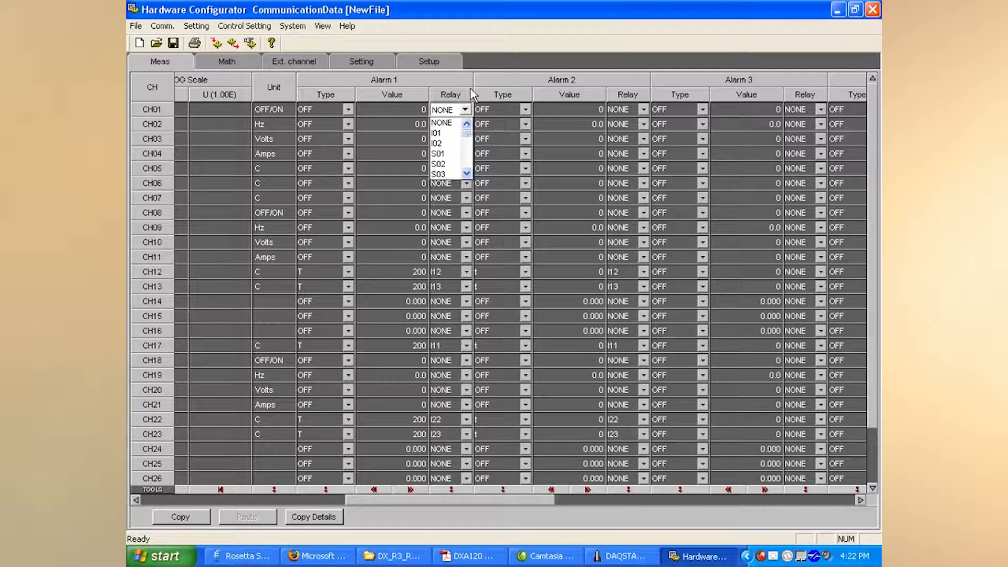
click(471, 83)
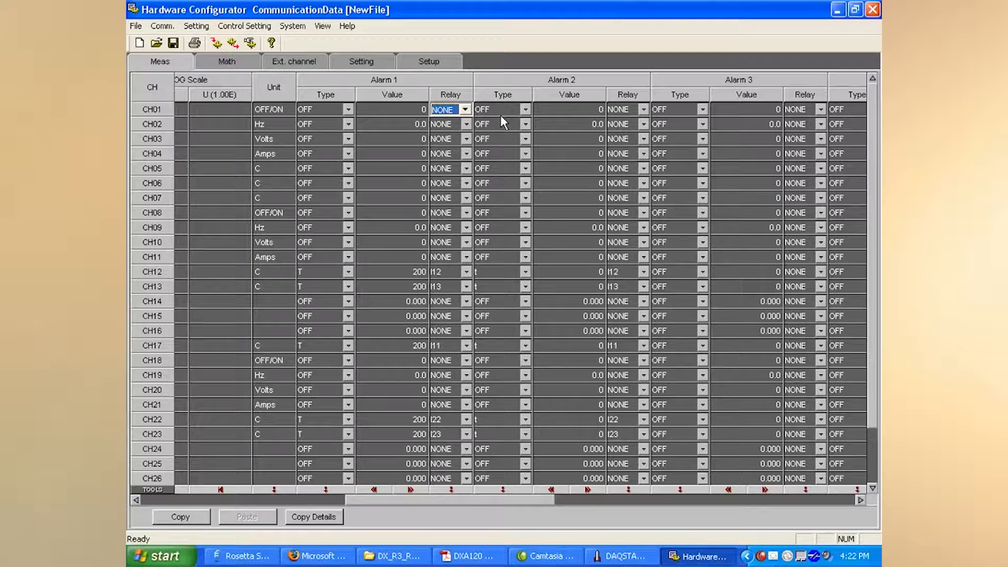
- Examine the Alarm 4 to Tag columns of the measurement channels and the Moving Average choices for CH01
drag(521, 501, 735, 463)
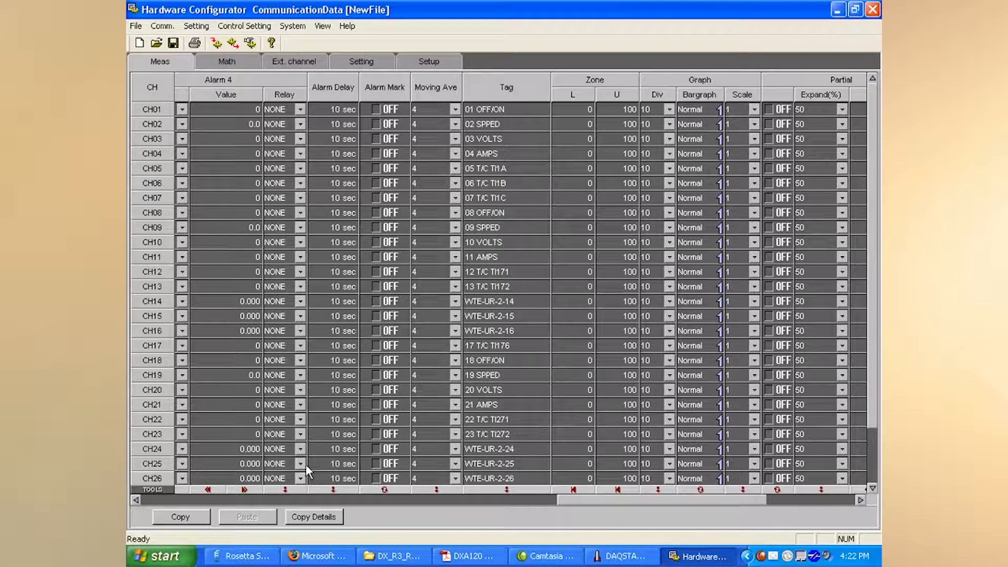
click(455, 109)
drag(455, 144, 458, 82)
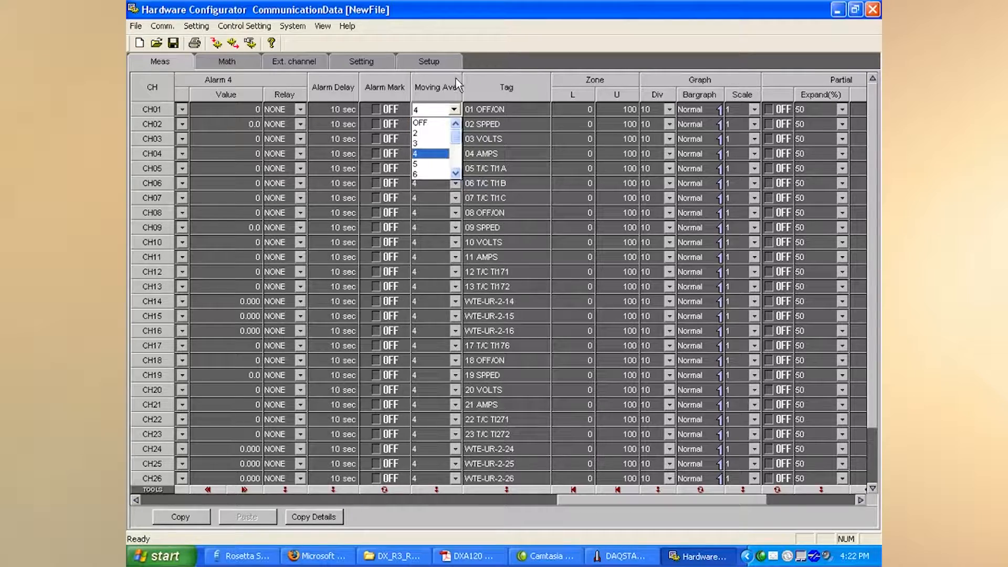
click(456, 77)
- Try OFF as CH01's graph scale setting and set it back to 1
drag(685, 500, 720, 506)
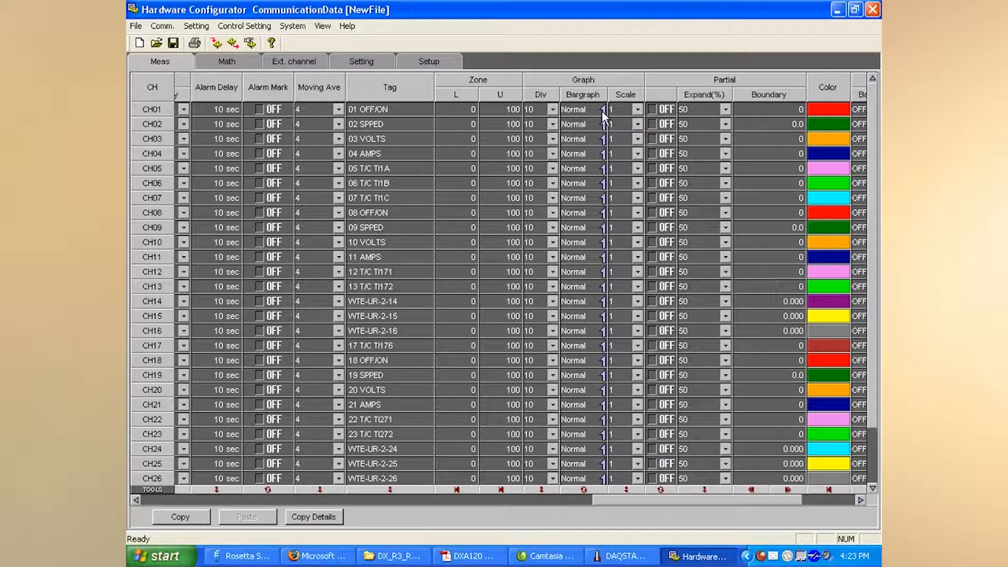
click(637, 109)
click(636, 109)
mouse_move(639, 140)
mouse_down()
mouse_move(638, 130)
mouse_move(640, 165)
mouse_move(636, 125)
mouse_up()
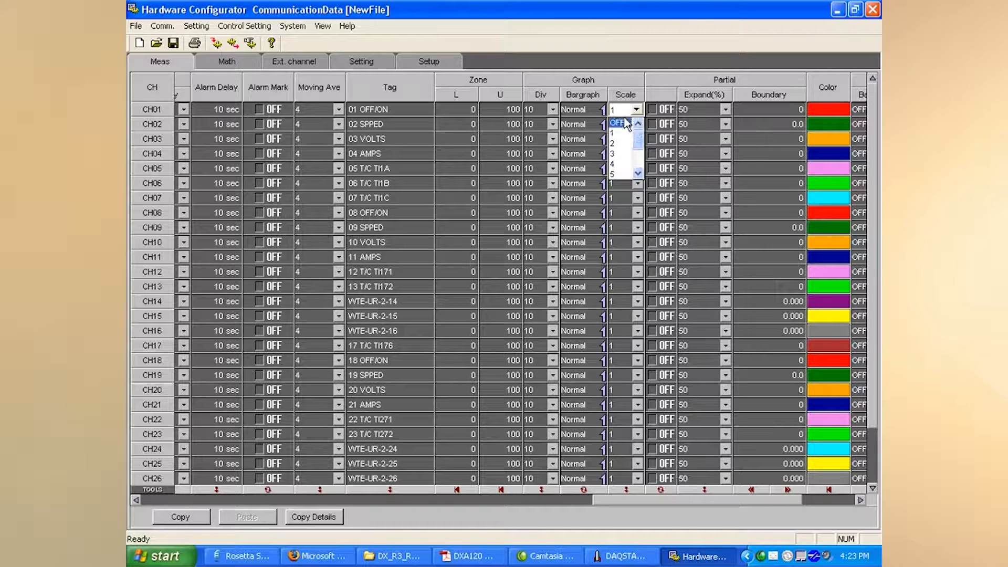
click(623, 122)
click(637, 110)
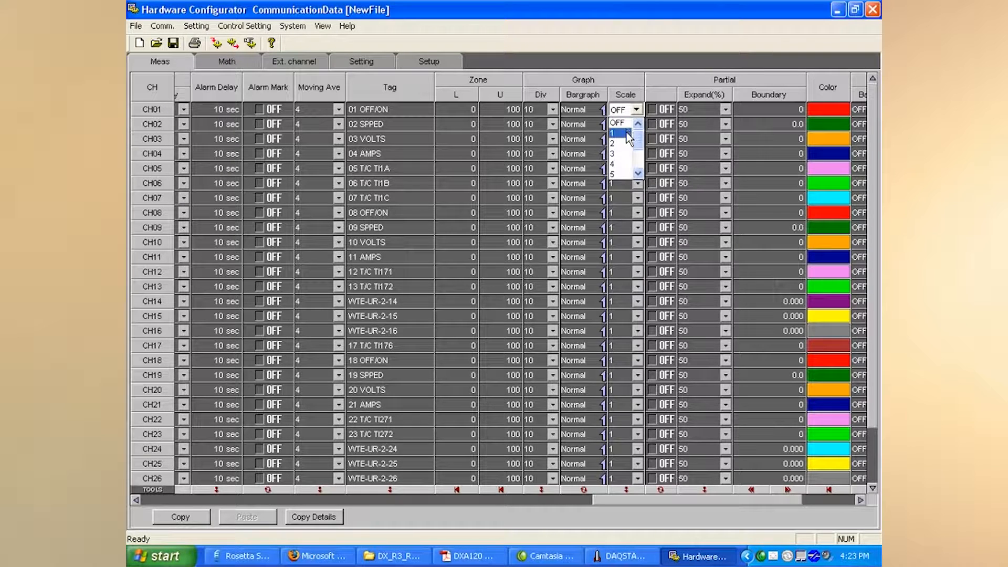
click(628, 133)
- Turn on the Partial setting for CH01 and set its Expand value to 30%
drag(606, 502, 660, 502)
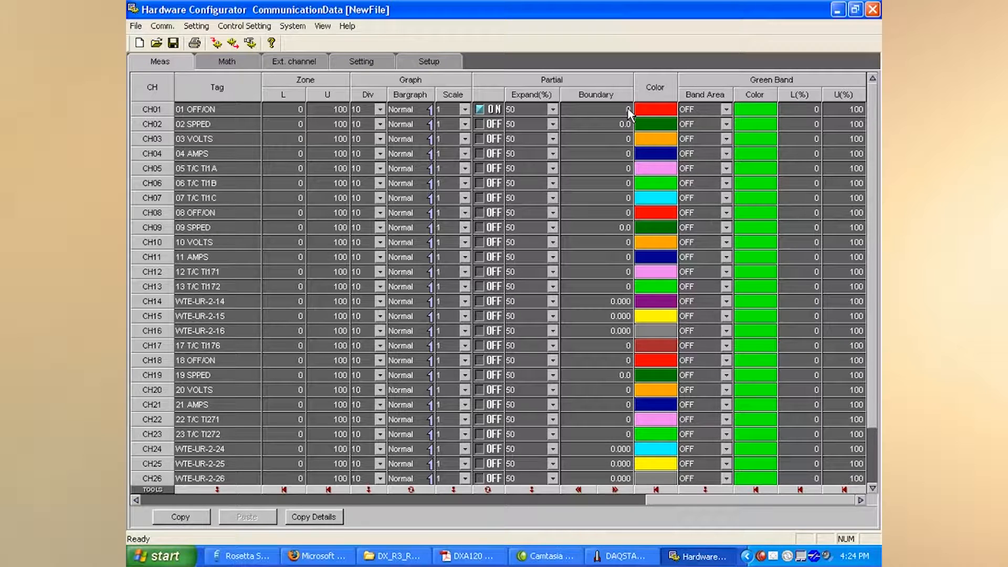
click(553, 111)
drag(555, 150, 555, 140)
click(535, 173)
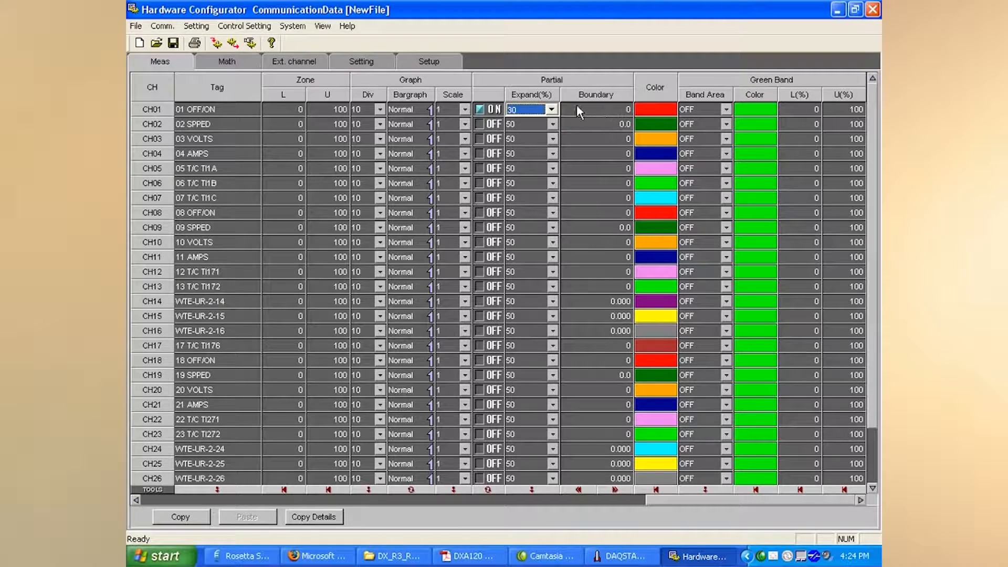
- Set CH01's Partial Expand value to 50%
click(552, 111)
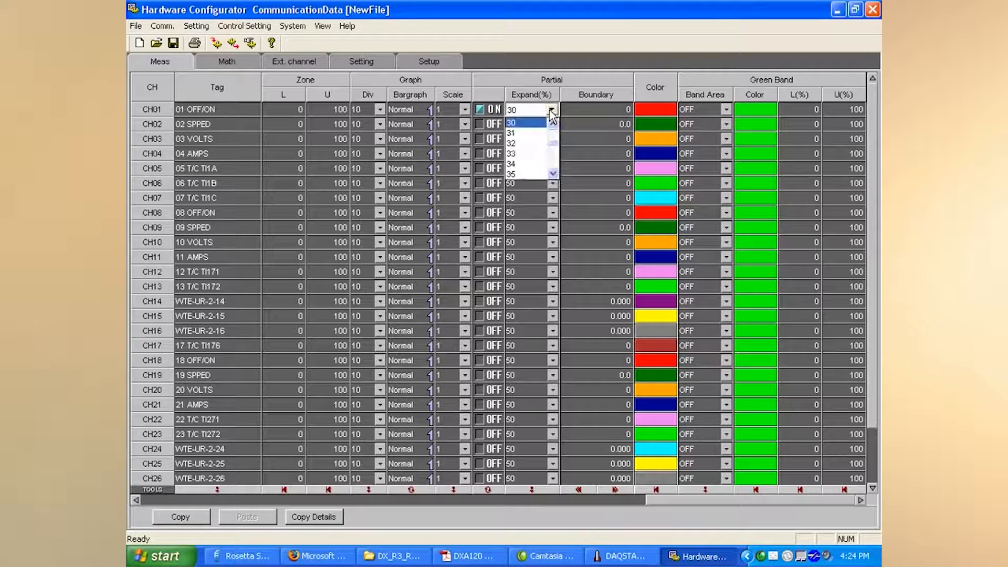
click(553, 172)
click(553, 172)
click(553, 173)
click(552, 173)
click(553, 173)
click(552, 172)
click(553, 173)
click(553, 173)
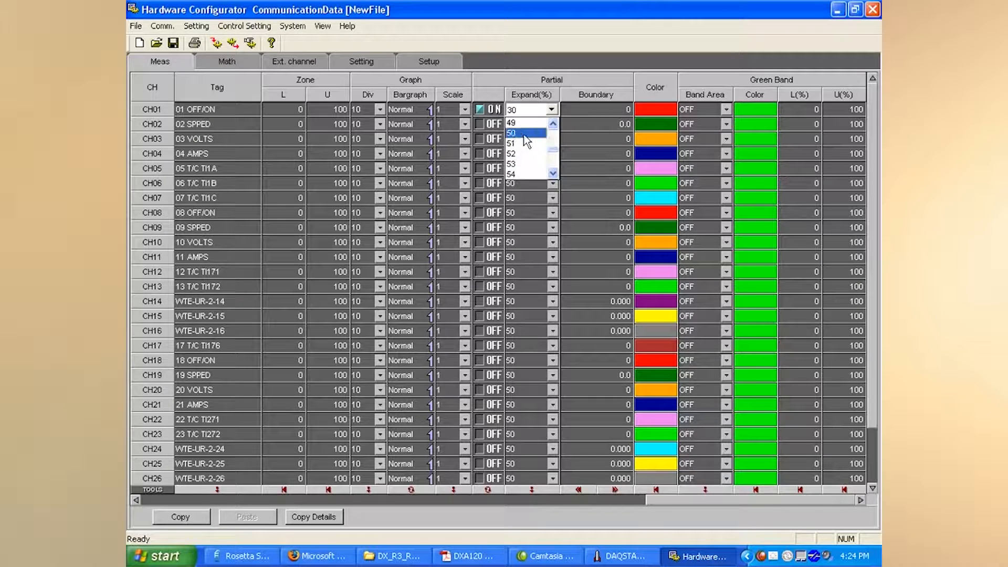
click(524, 133)
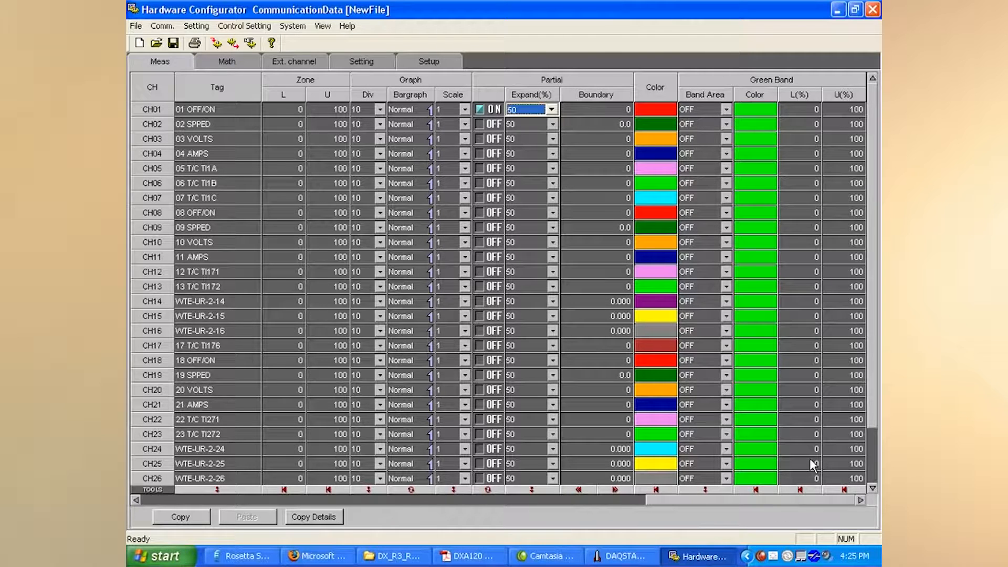
- Examine the Green Band area choices for CH01 and close the list without changing the setting
click(723, 107)
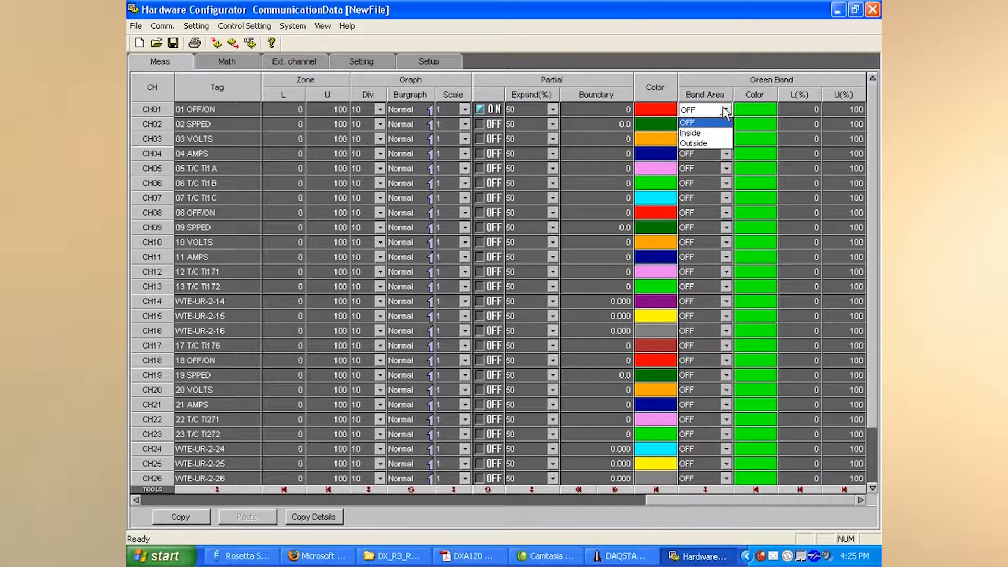
click(711, 78)
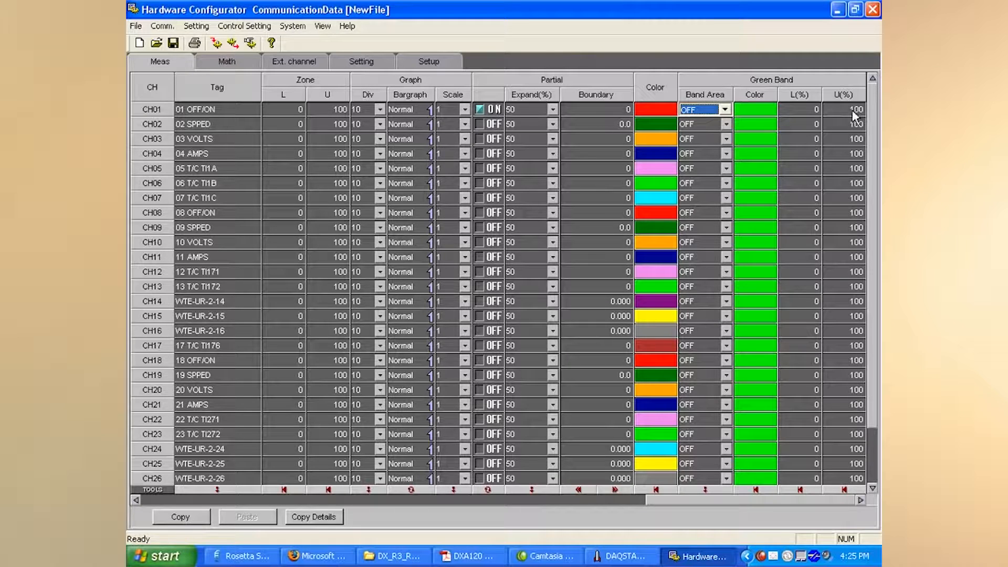
- Review the Math channels, examine CH31's detailed settings and its basic expression operators, and close them without changes
click(226, 62)
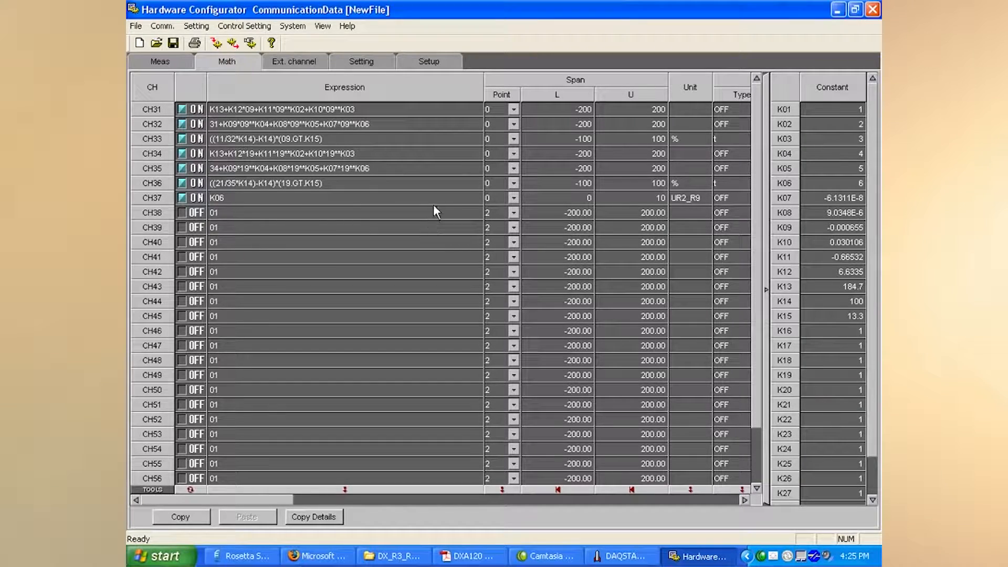
drag(274, 502, 268, 536)
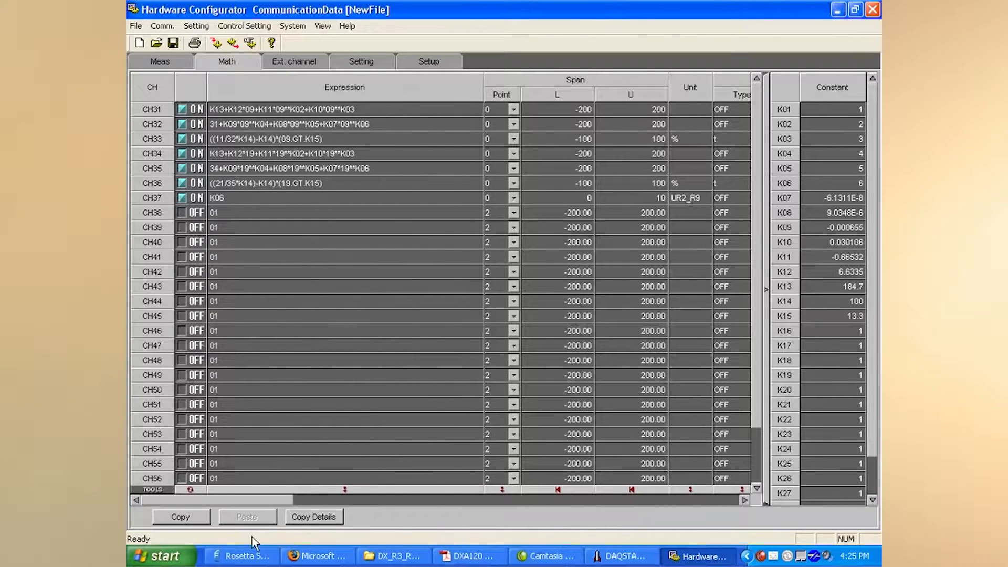
click(161, 108)
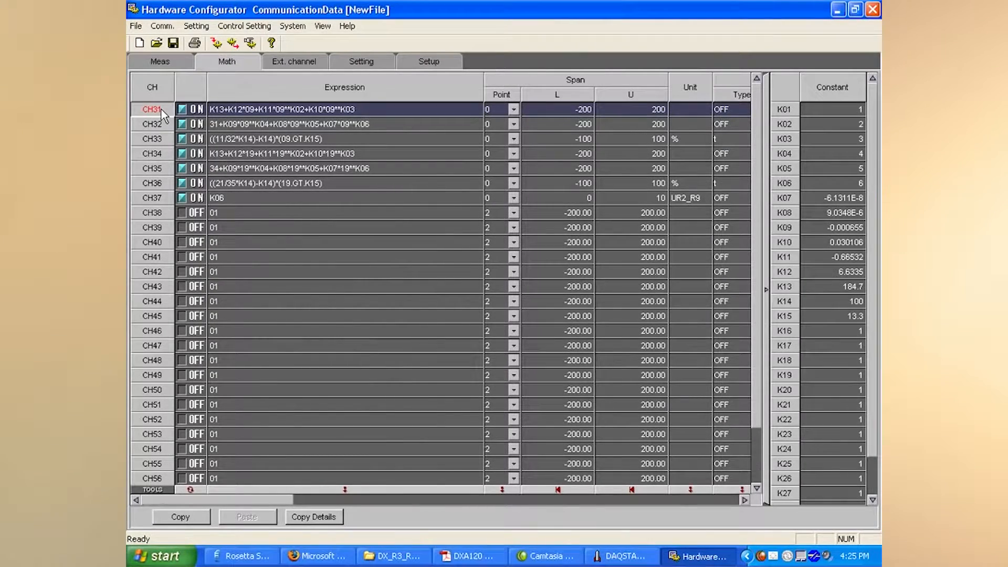
double_click(161, 108)
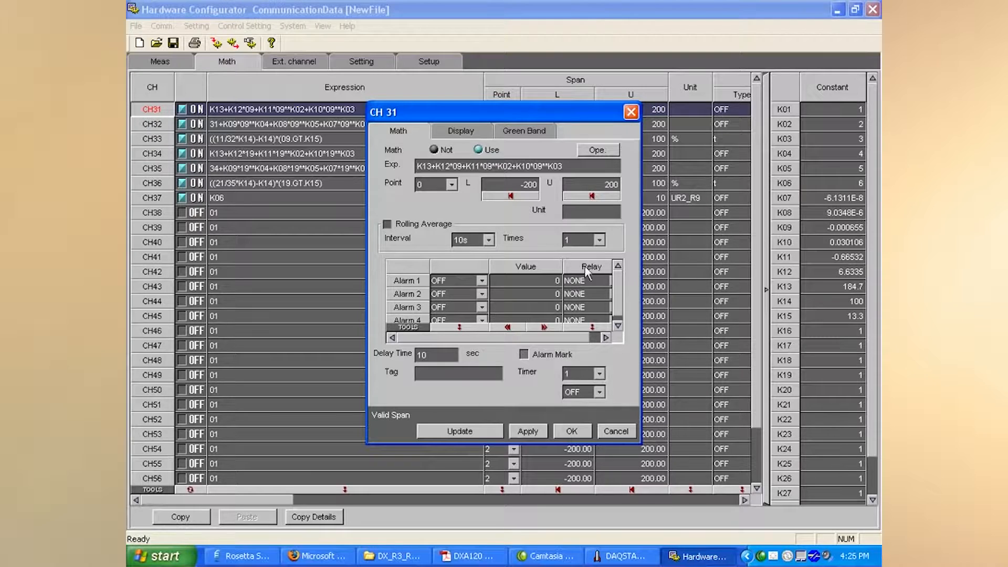
click(609, 154)
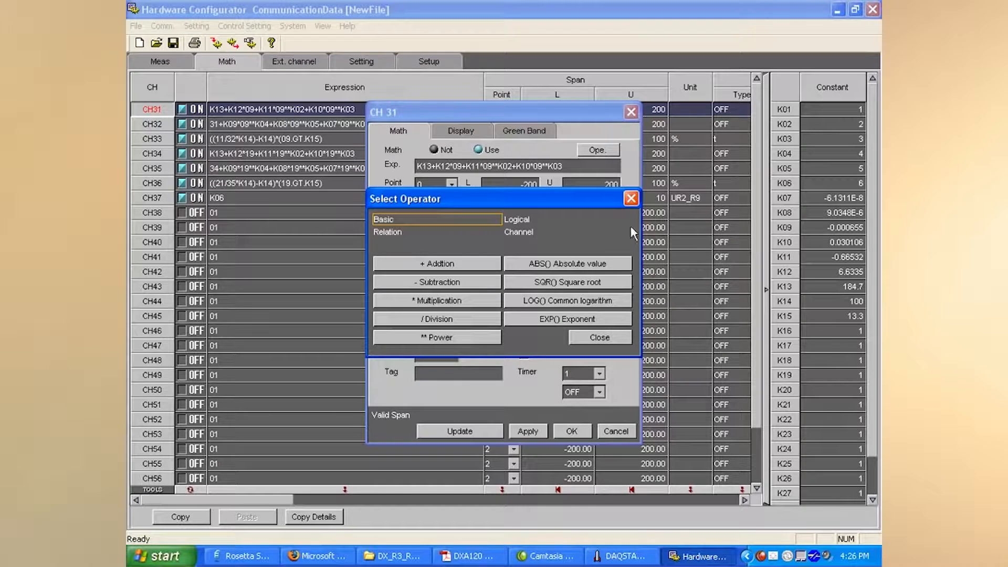
click(631, 199)
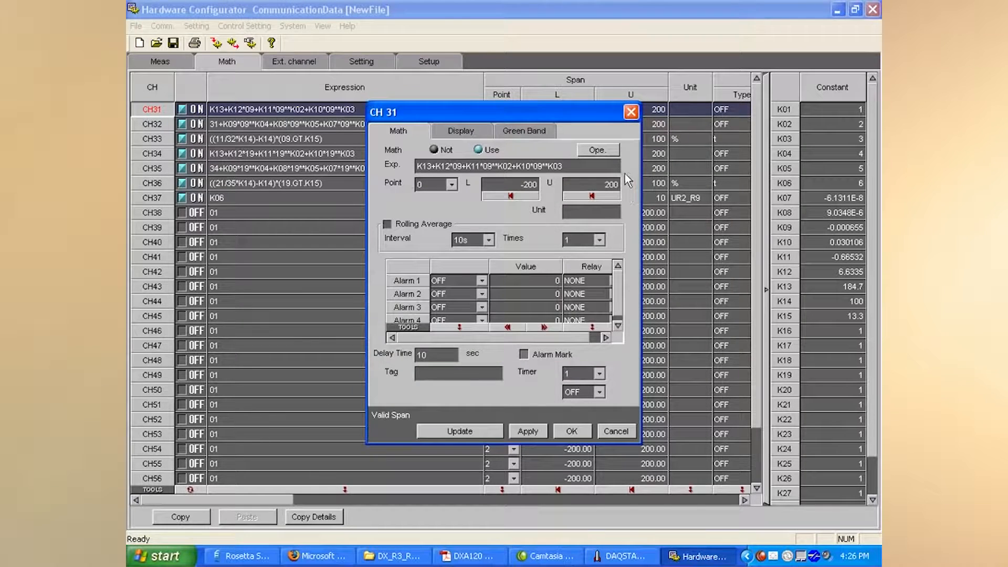
click(631, 112)
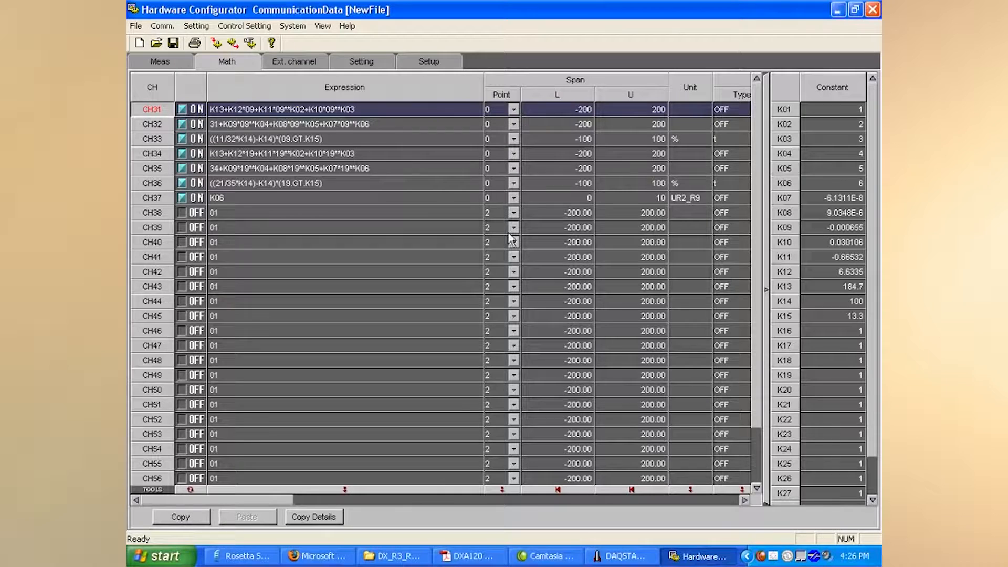
- Examine the Math channels' span, alarm, graph, color and Green Band columns, including CH31's Alarm 1 type choices
drag(276, 499, 289, 498)
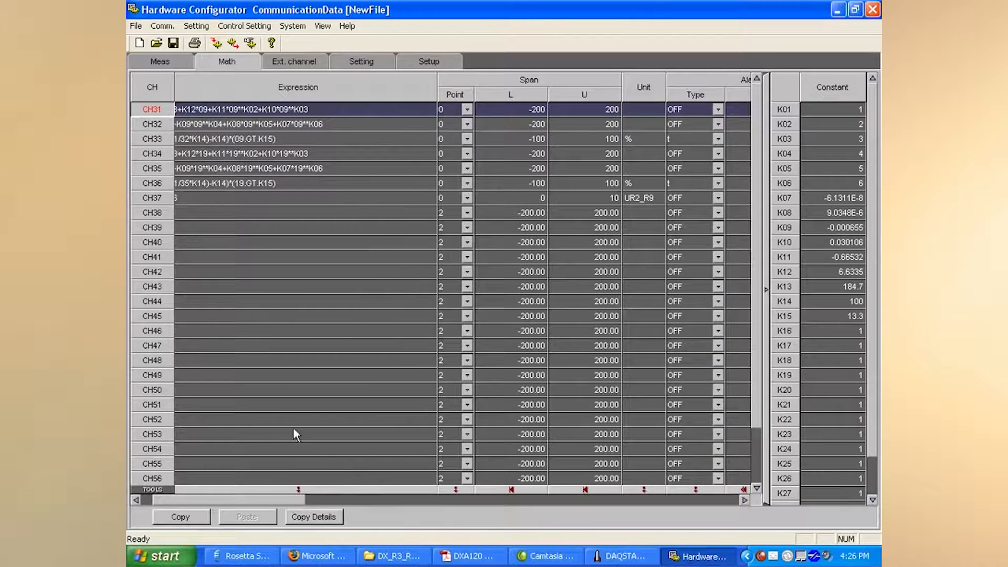
drag(292, 501, 404, 499)
click(294, 109)
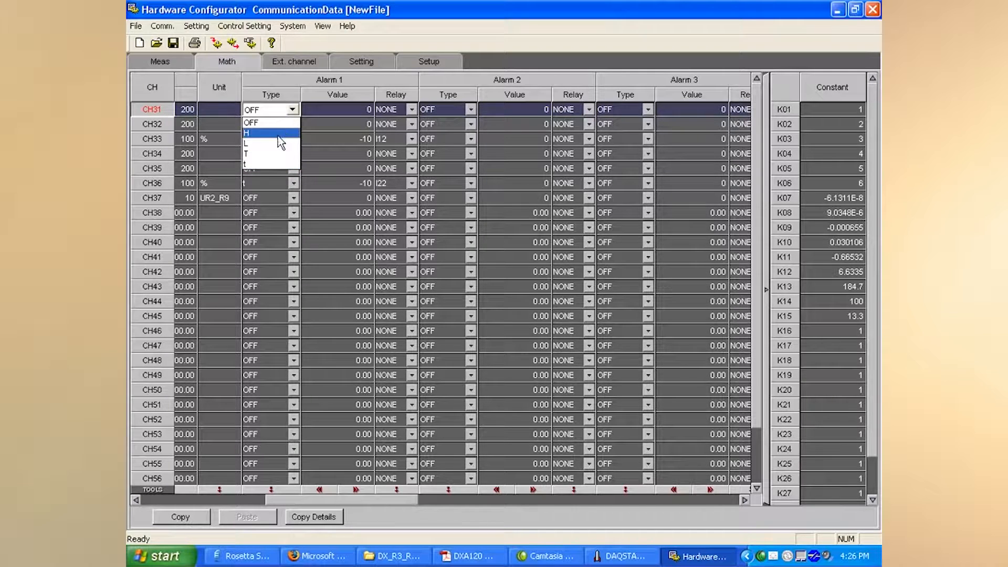
click(300, 74)
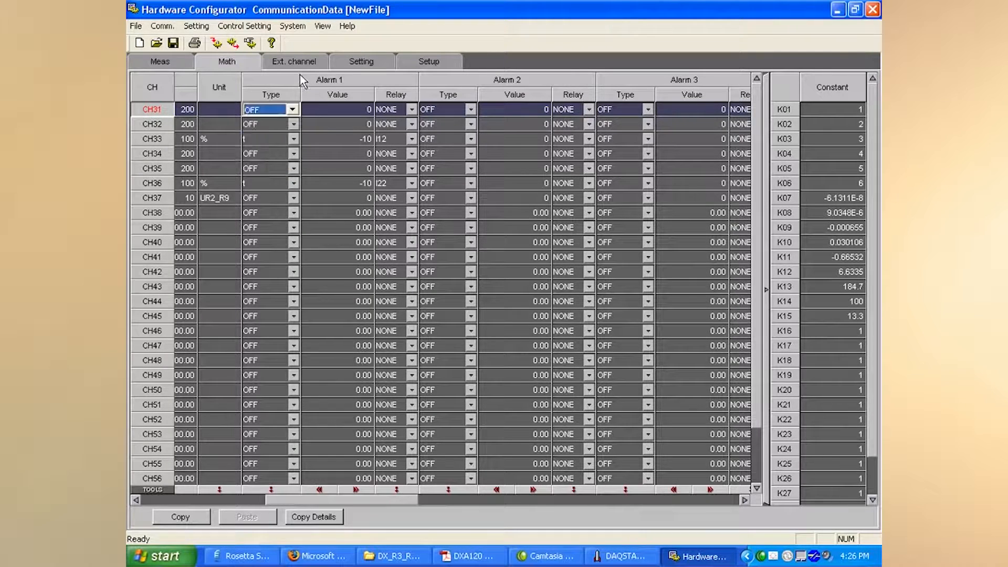
drag(405, 503, 745, 499)
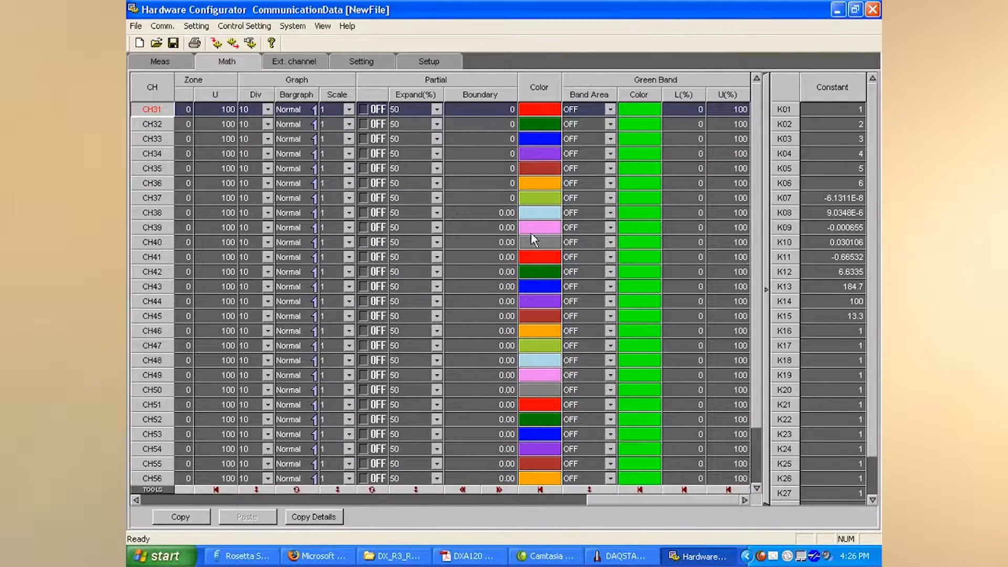
- Review the external channels' settings from the Span columns through to the Green Band columns
click(298, 61)
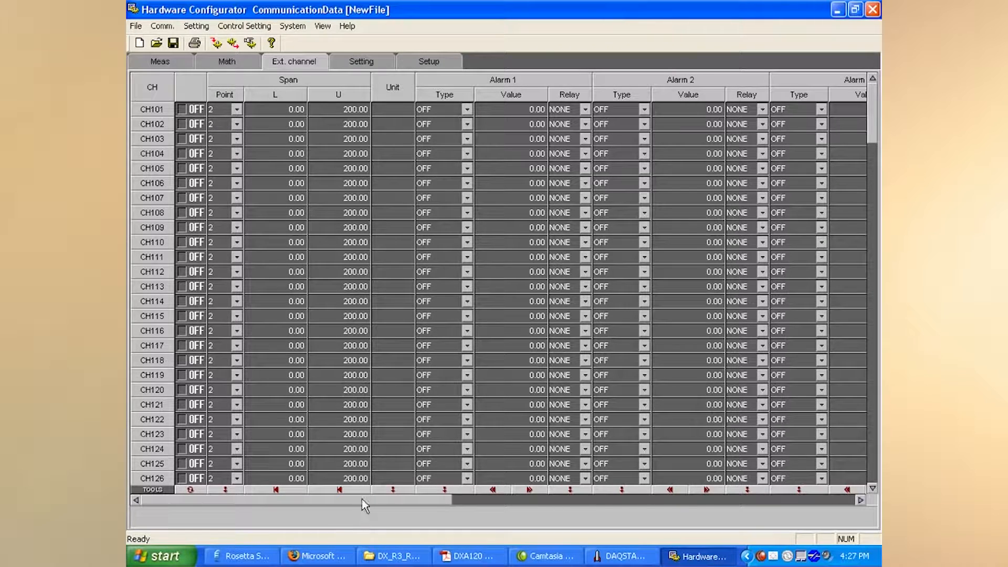
drag(374, 504, 811, 484)
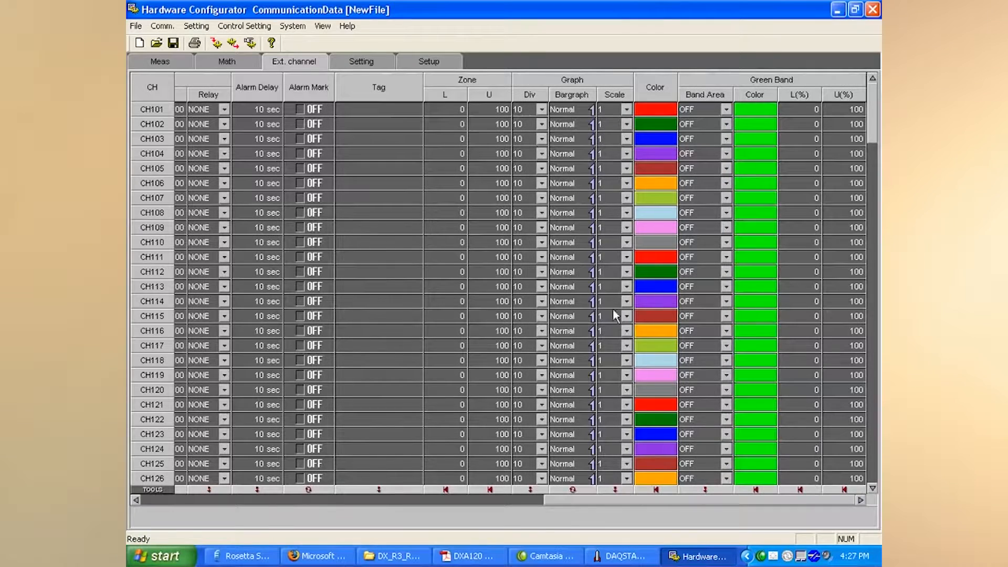
- Examine the Display Update Interval and Auto Save Interval choices in the trend display settings, leaving both unchanged
click(374, 61)
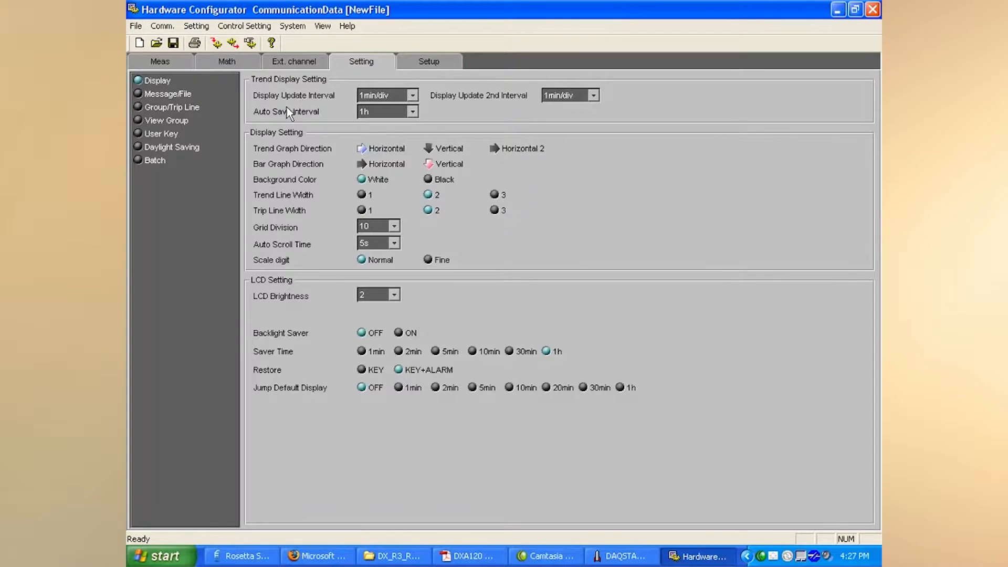
click(413, 95)
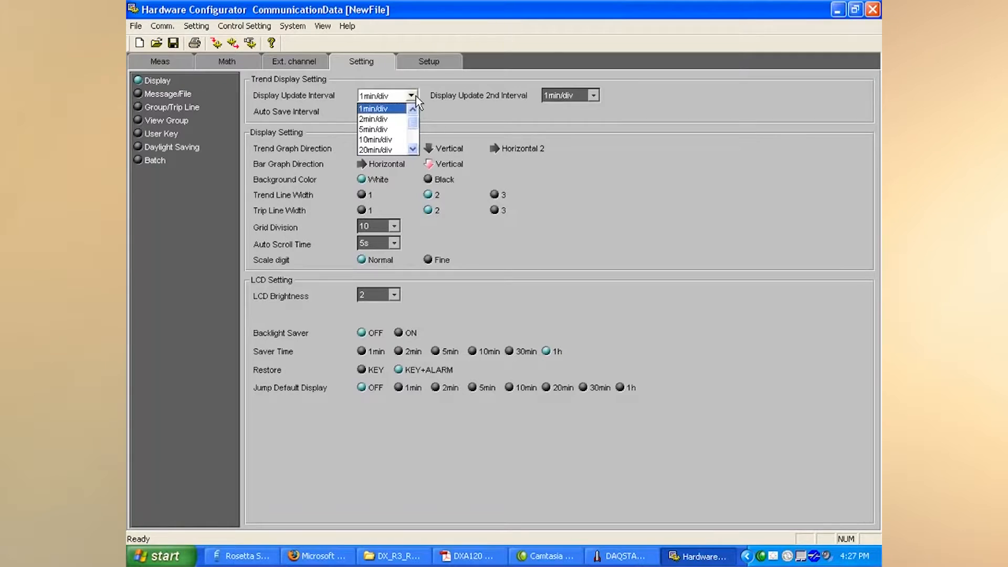
click(458, 115)
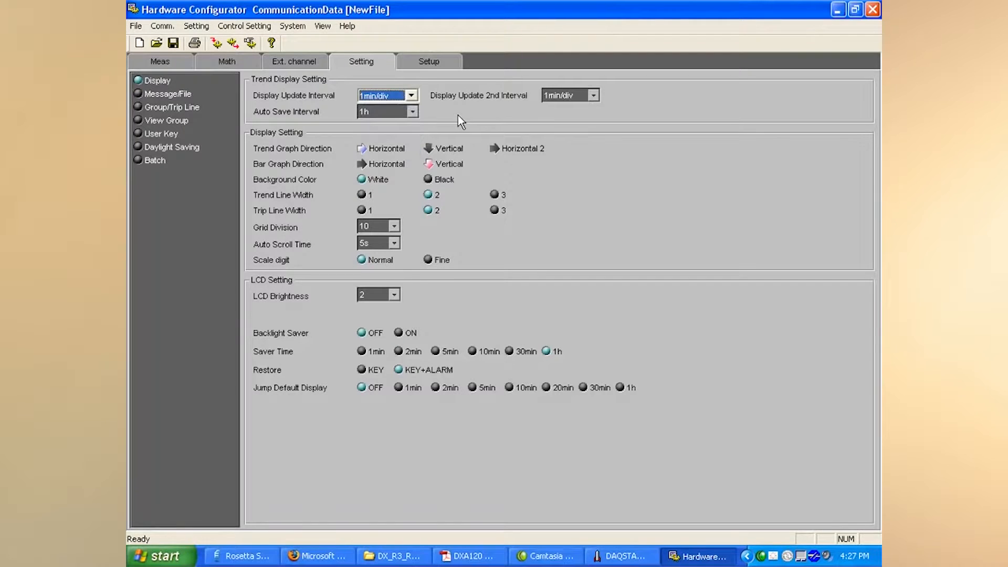
click(411, 111)
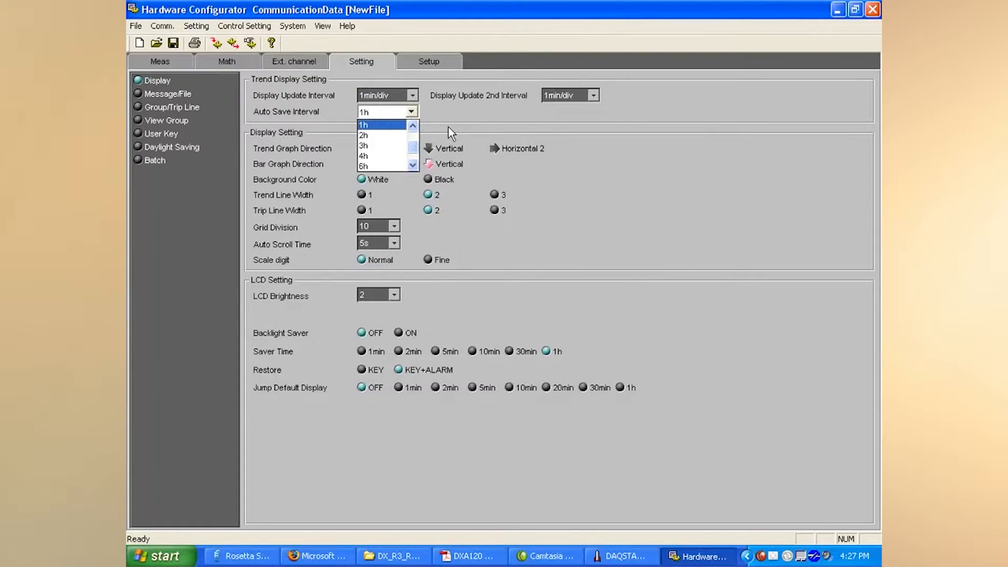
double_click(413, 165)
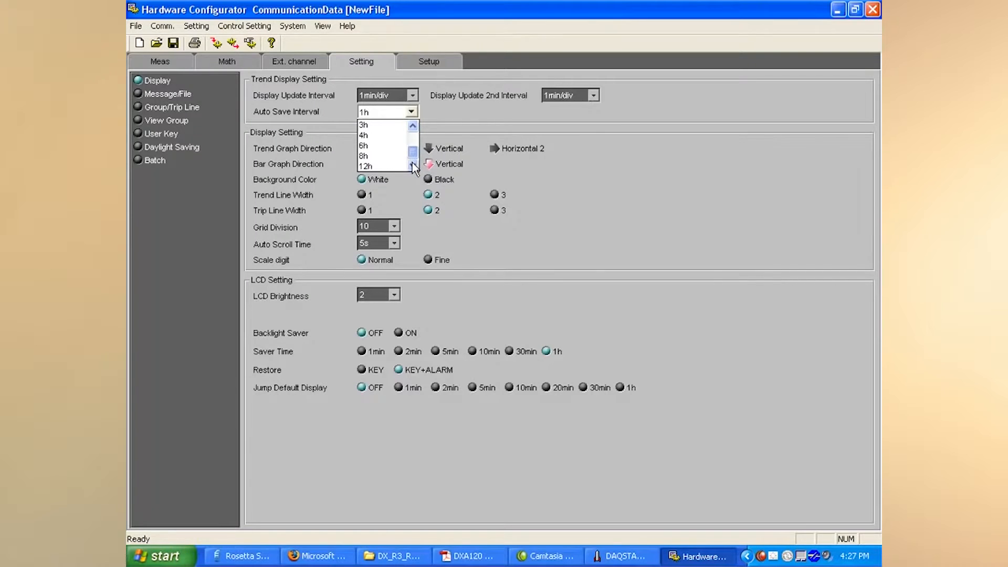
click(458, 126)
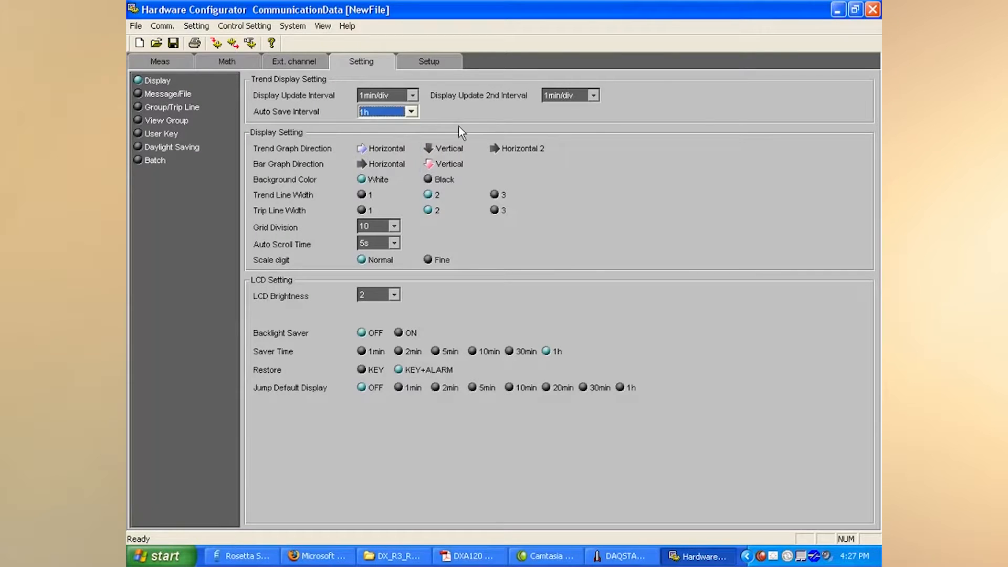
- Examine the Display Update 2nd Interval and LCD Brightness choices without changing either setting
click(594, 97)
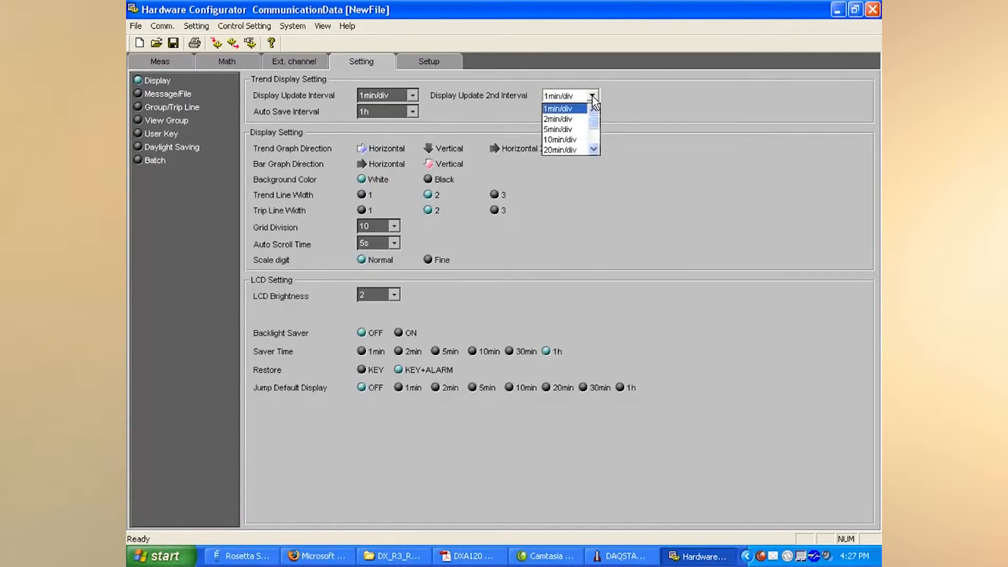
click(633, 106)
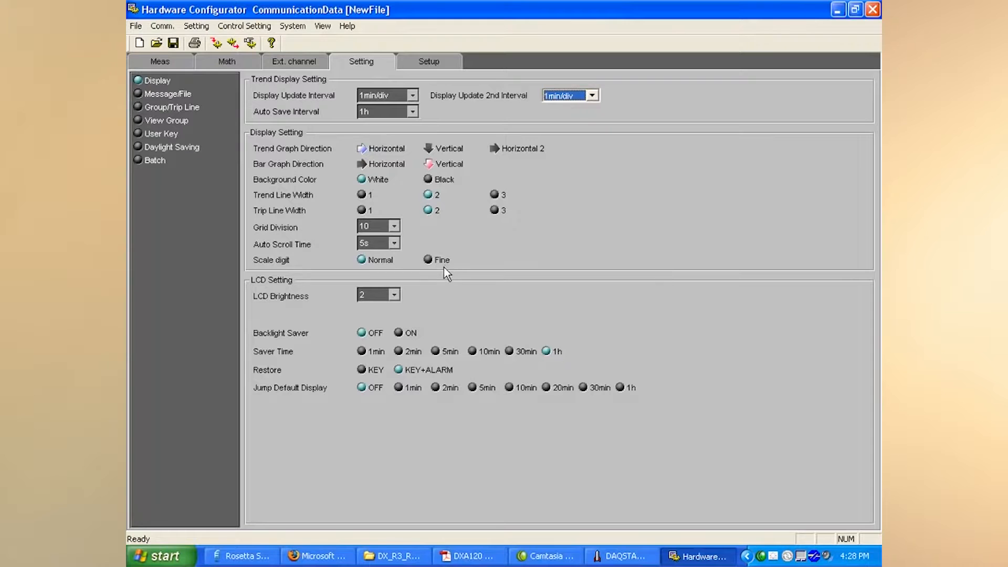
click(395, 294)
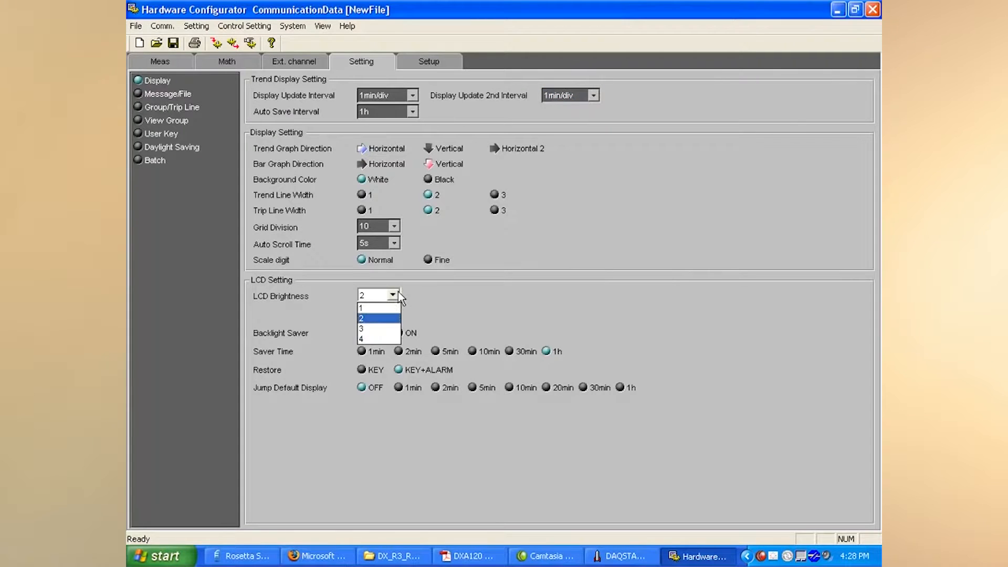
click(446, 308)
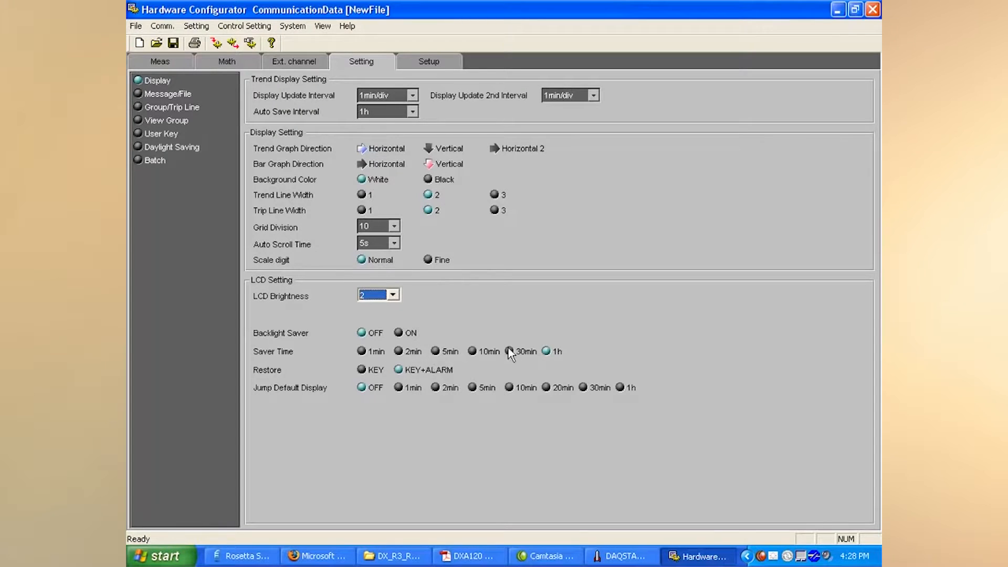
- Select 1h as the backlight Saver Time and review the message and file settings
click(545, 349)
click(168, 95)
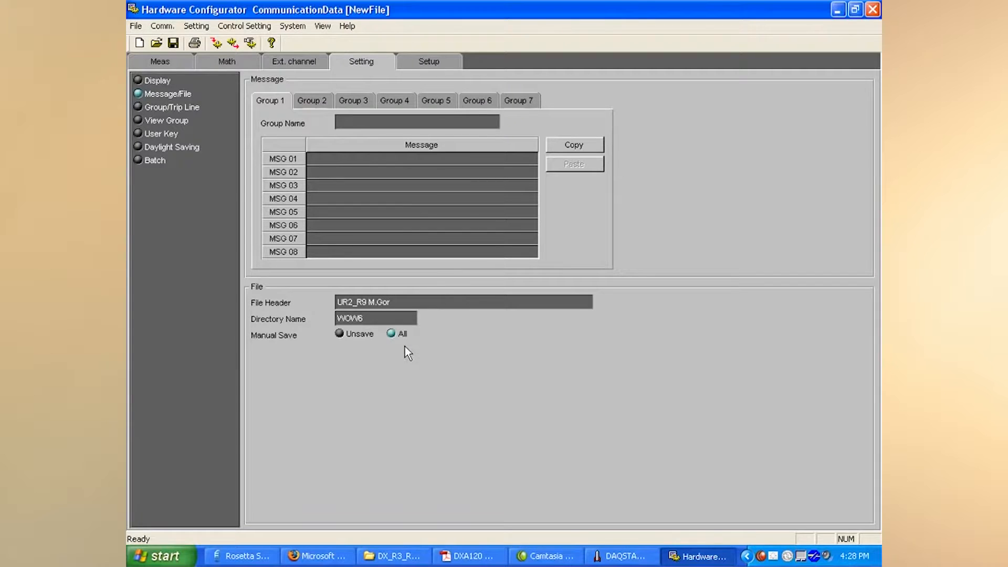
- Review Group 1's measurement and external channel assignments and Group 2's channels in the group and trip line settings
click(183, 106)
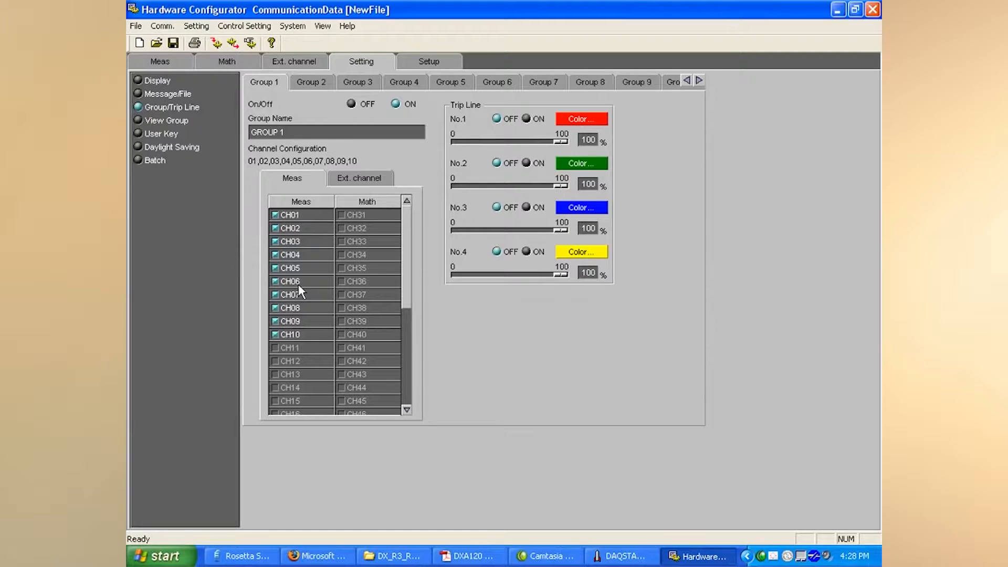
click(353, 179)
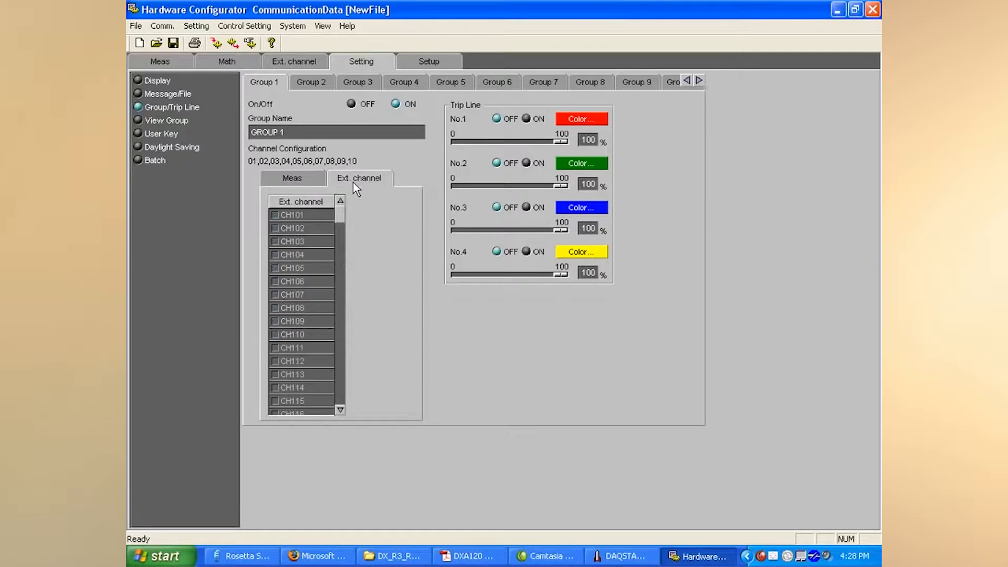
click(291, 178)
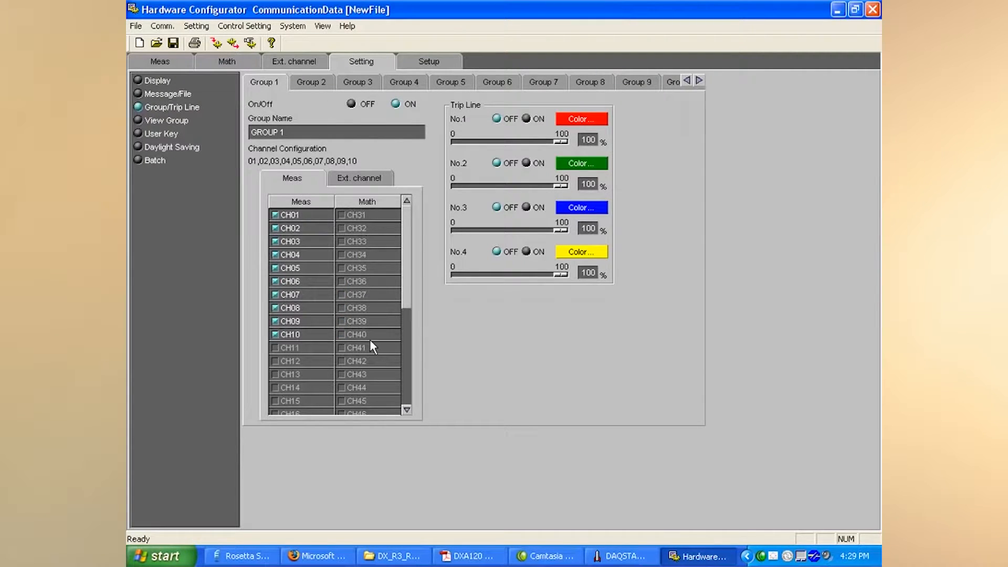
click(315, 86)
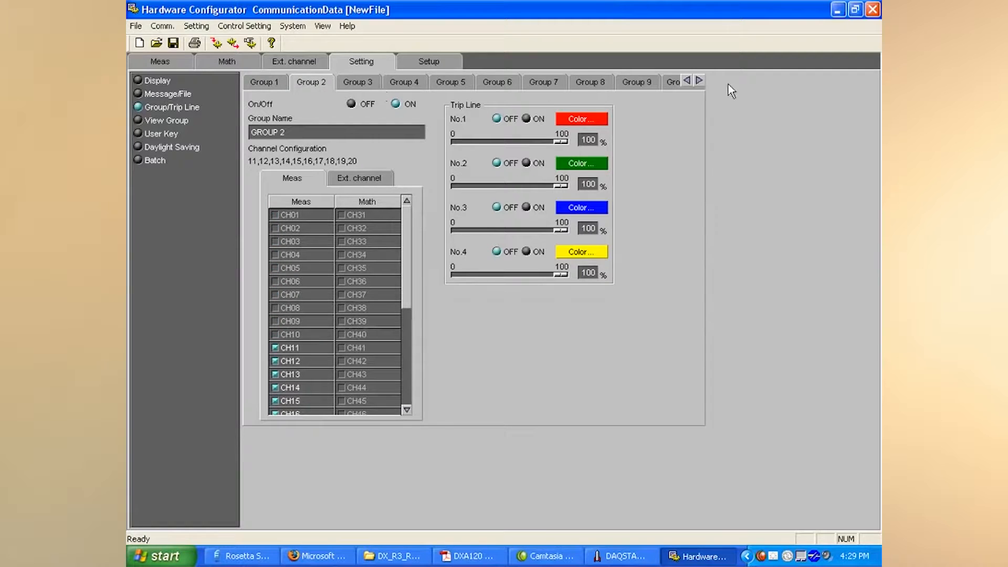
- Look through the available display groups up to Group 23 and return to the start of the group list
click(697, 81)
click(698, 80)
click(697, 80)
click(698, 81)
click(698, 80)
click(698, 80)
click(698, 81)
click(698, 80)
click(698, 80)
click(697, 81)
click(697, 80)
click(698, 80)
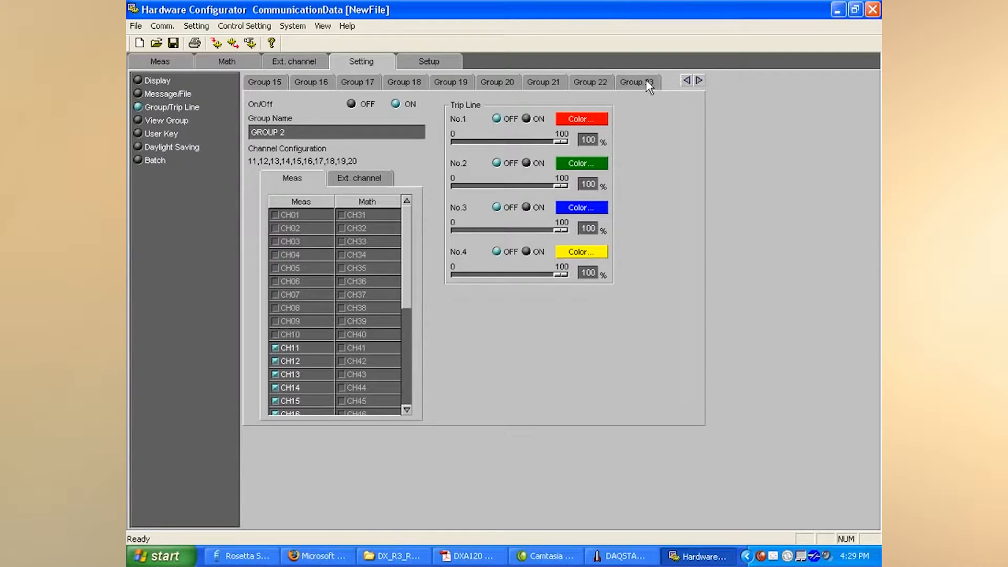
click(687, 80)
click(687, 80)
click(687, 80)
click(687, 80)
click(687, 81)
double_click(686, 80)
click(687, 80)
click(687, 80)
click(686, 81)
click(687, 80)
click(687, 81)
click(687, 80)
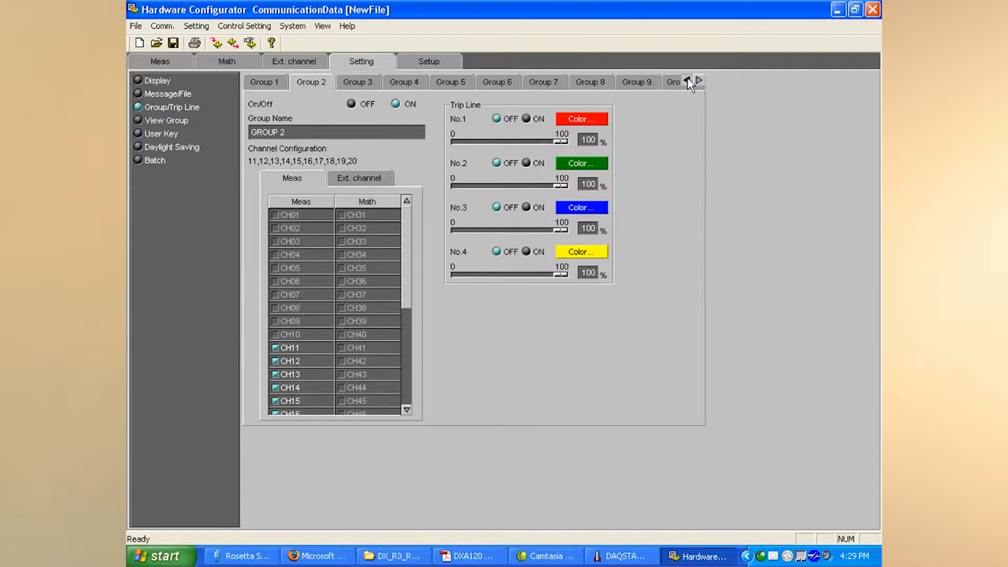
- Review the View Group 1 settings and examine View 1's View Kind choices without changing the selection
click(170, 122)
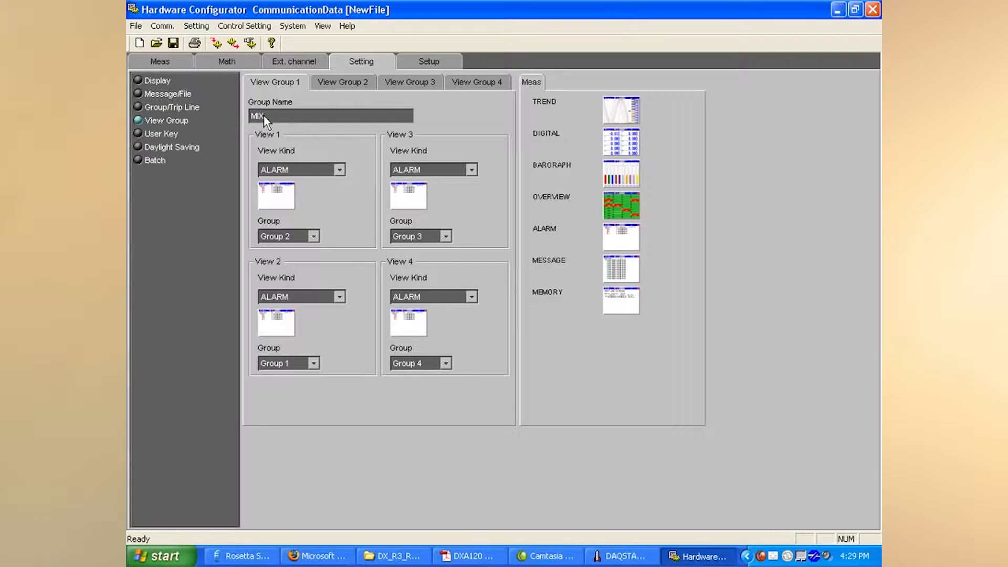
click(340, 169)
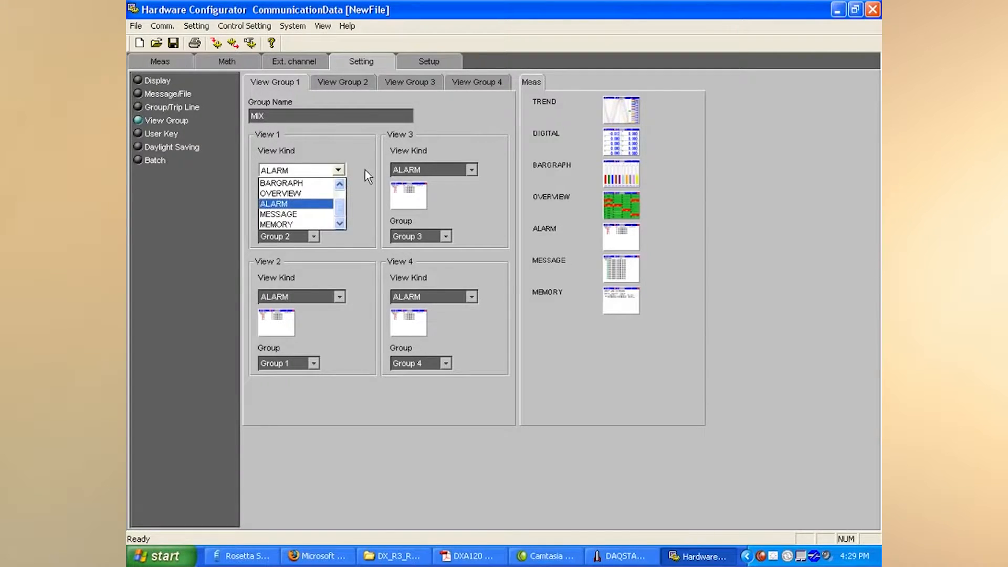
click(364, 169)
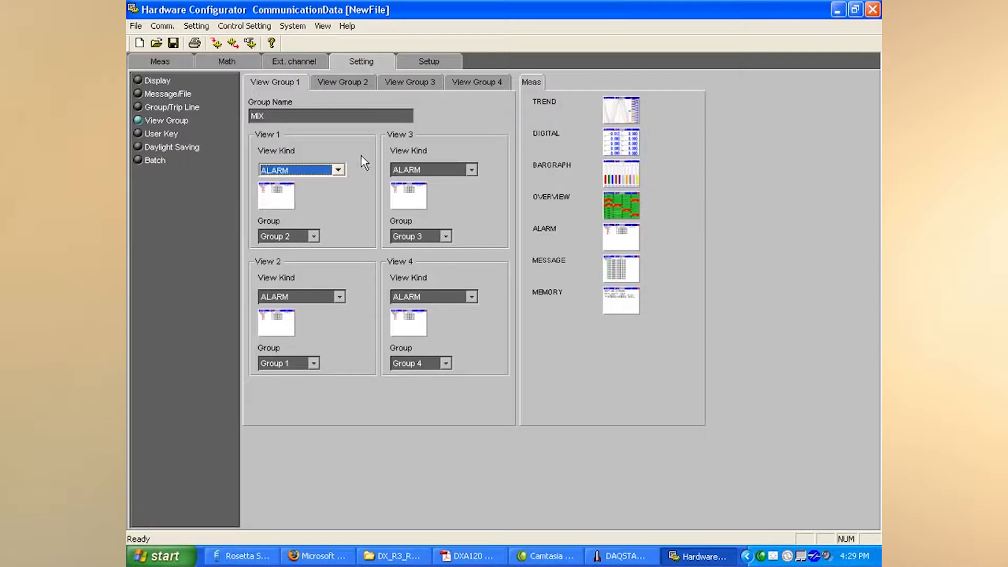
- Review the User Key, Daylight Saving and Batch settings
click(169, 134)
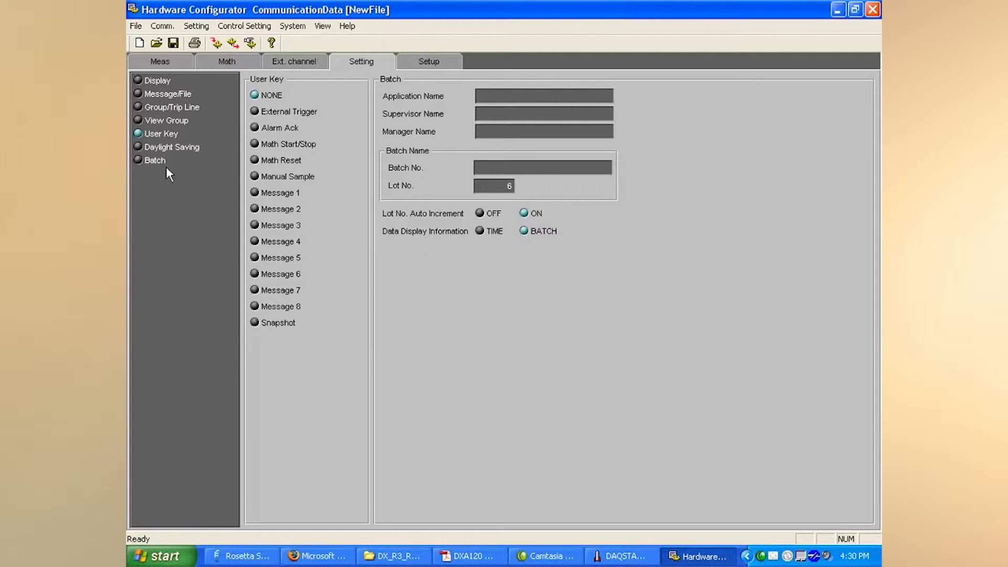
click(171, 151)
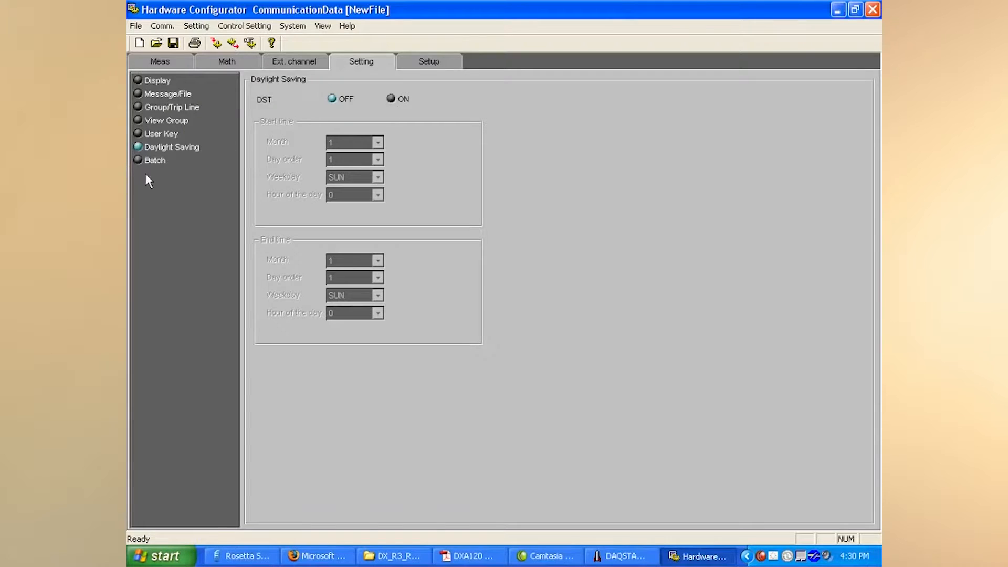
click(158, 164)
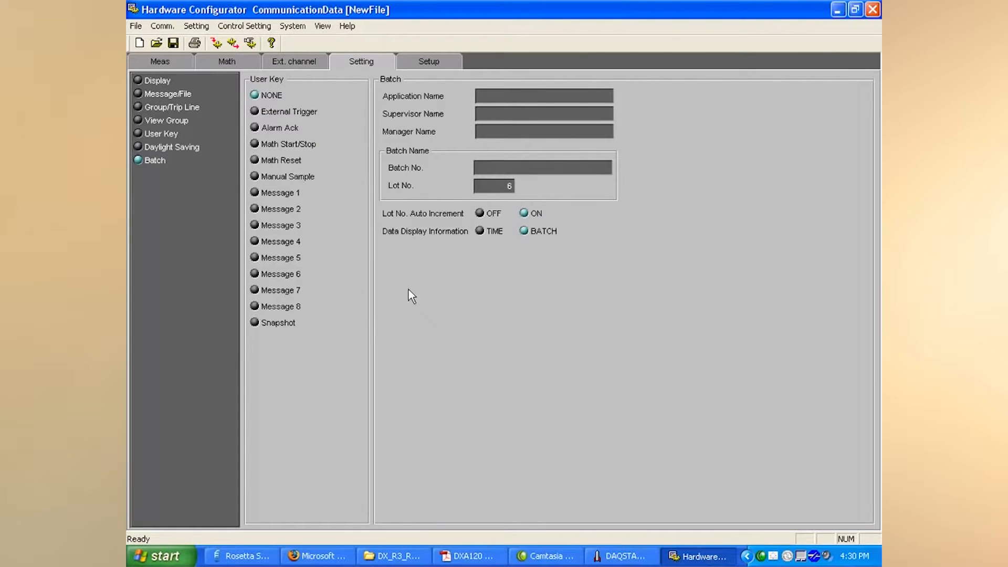
- Review the Alarm/Relay settings of the recorder setup and examine the Relay AND choices, leaving the setting unchanged
click(440, 65)
click(164, 82)
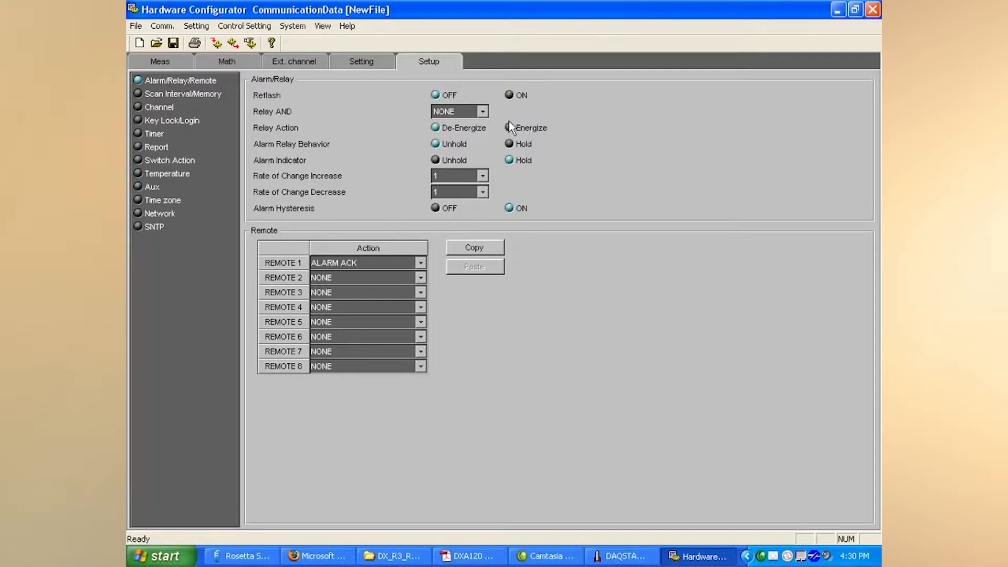
click(487, 113)
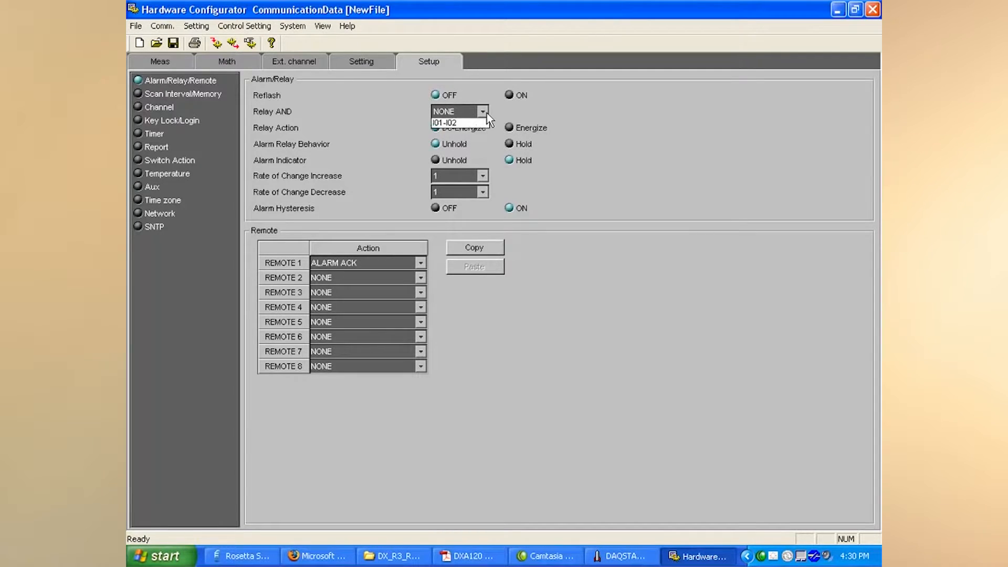
click(597, 97)
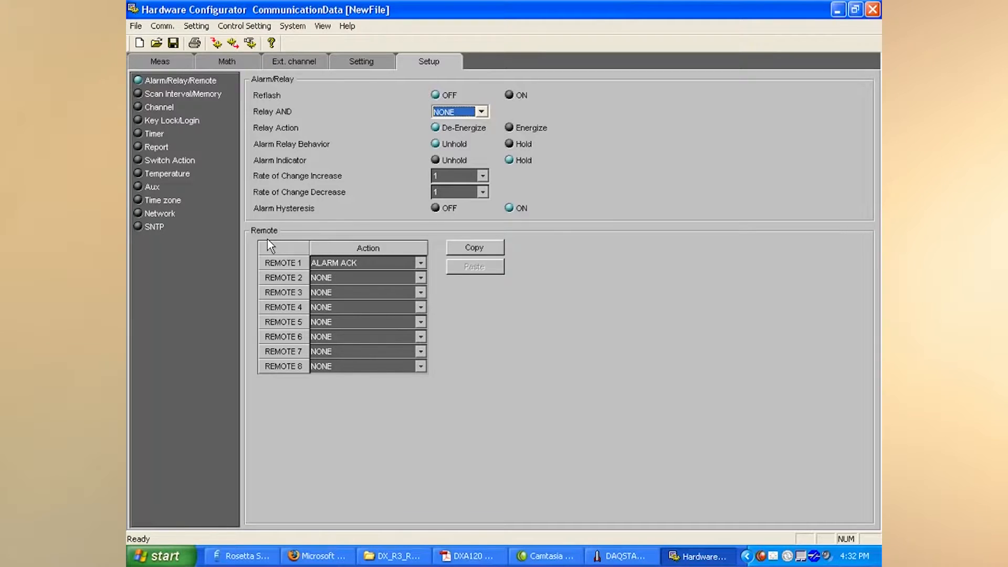
- Examine the actions available for REMOTE 1 and keep its current action
click(421, 264)
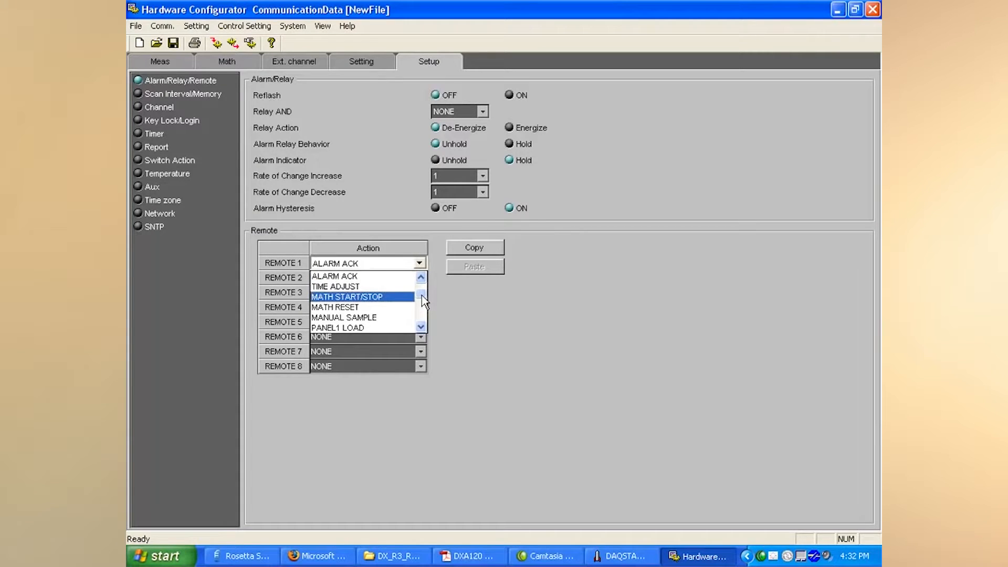
scroll(421, 295, up, 1)
mouse_move(425, 292)
mouse_down()
mouse_move(423, 323)
mouse_move(425, 282)
mouse_up()
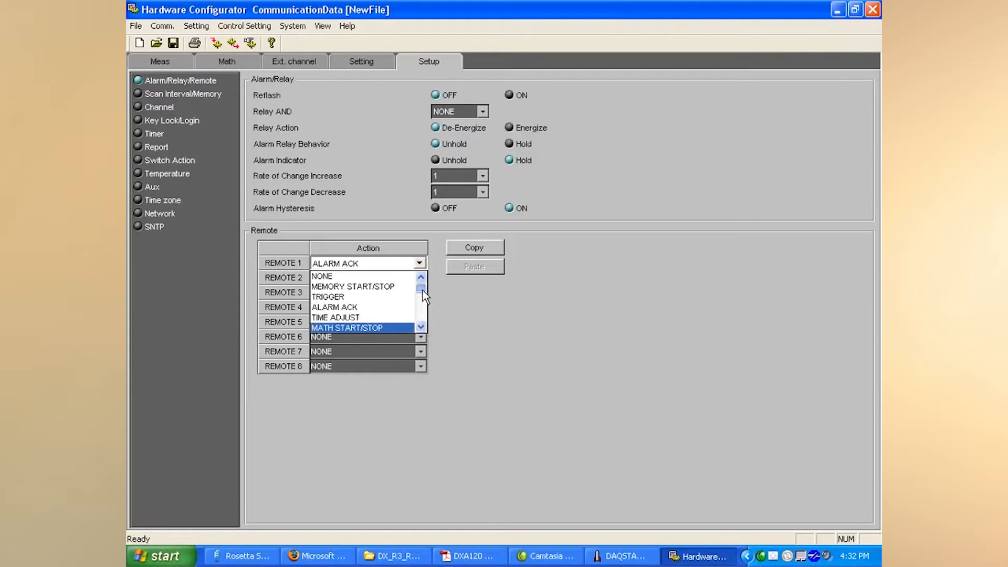
click(451, 290)
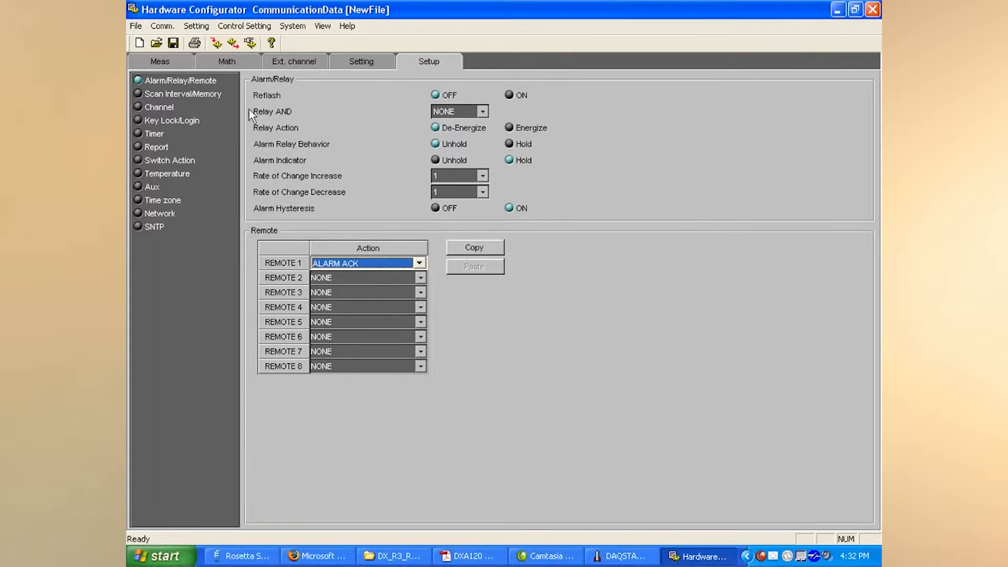
- Examine the Event Data Sampling Rate choices with the memory sample data temporarily set to EVENT & DISP, and restore DISPLAY
click(176, 96)
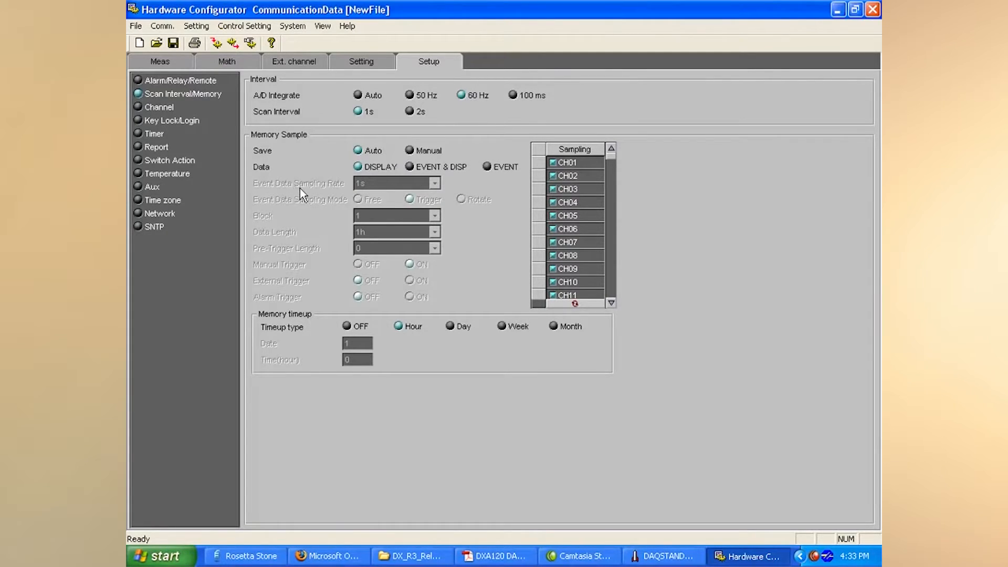
click(425, 167)
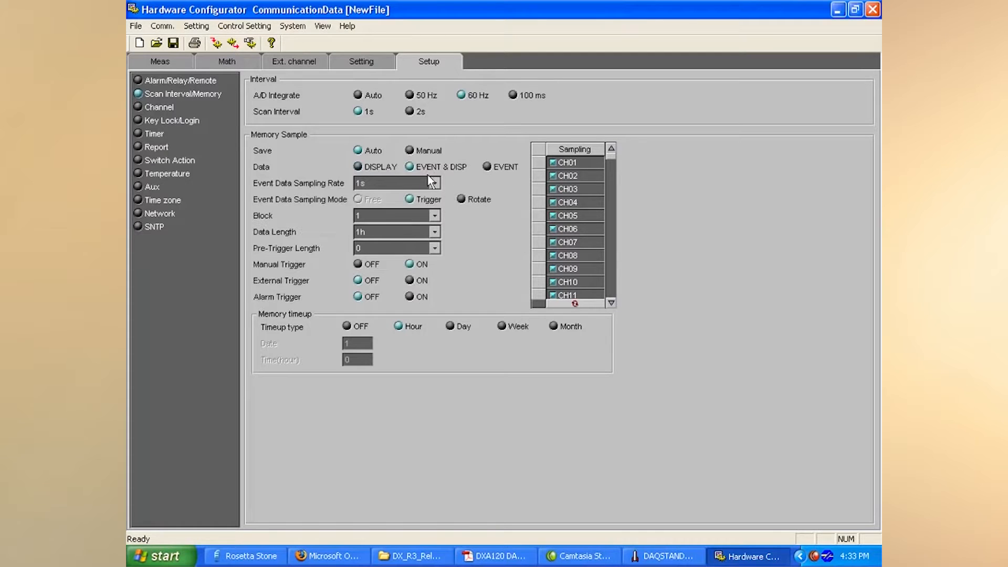
click(433, 182)
drag(435, 207, 444, 179)
click(450, 174)
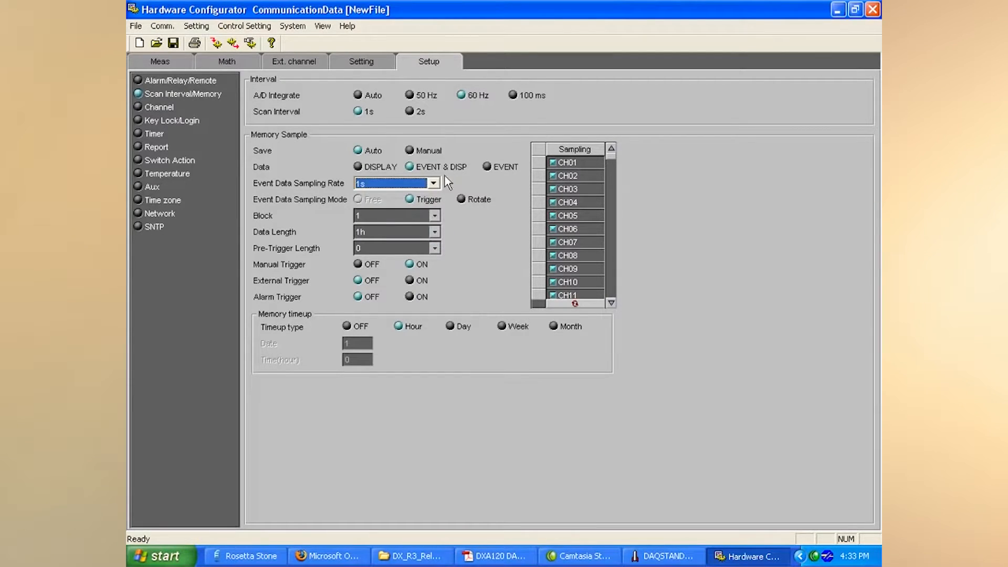
click(358, 167)
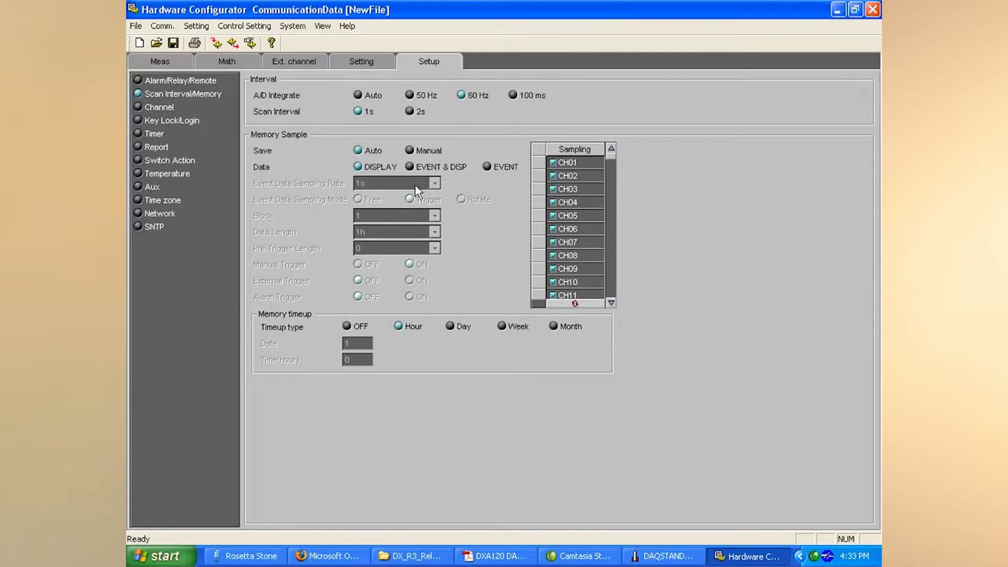
- Set the memory sample data to EVENT & DISP and examine the Block choices, keeping the current block setting
click(415, 167)
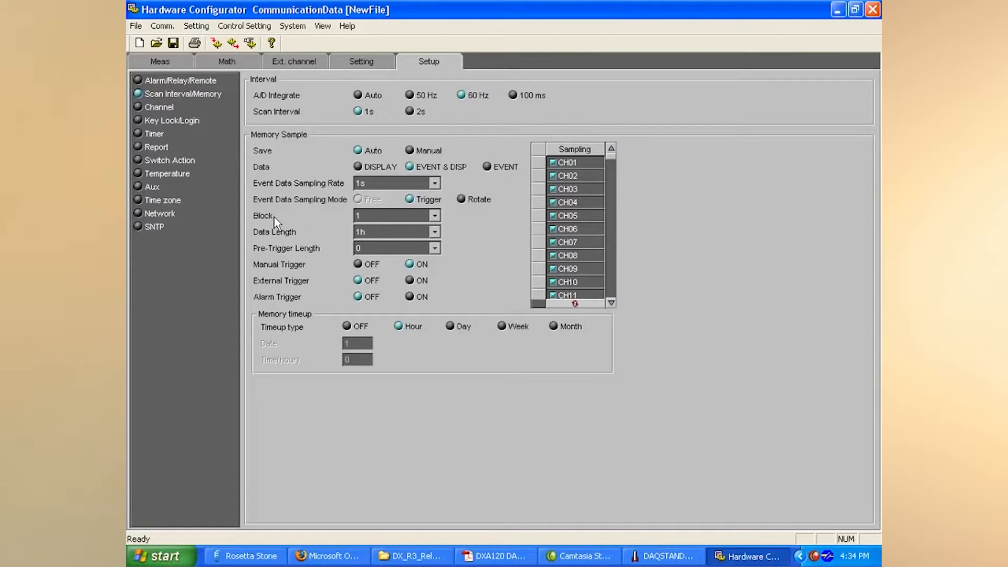
click(435, 217)
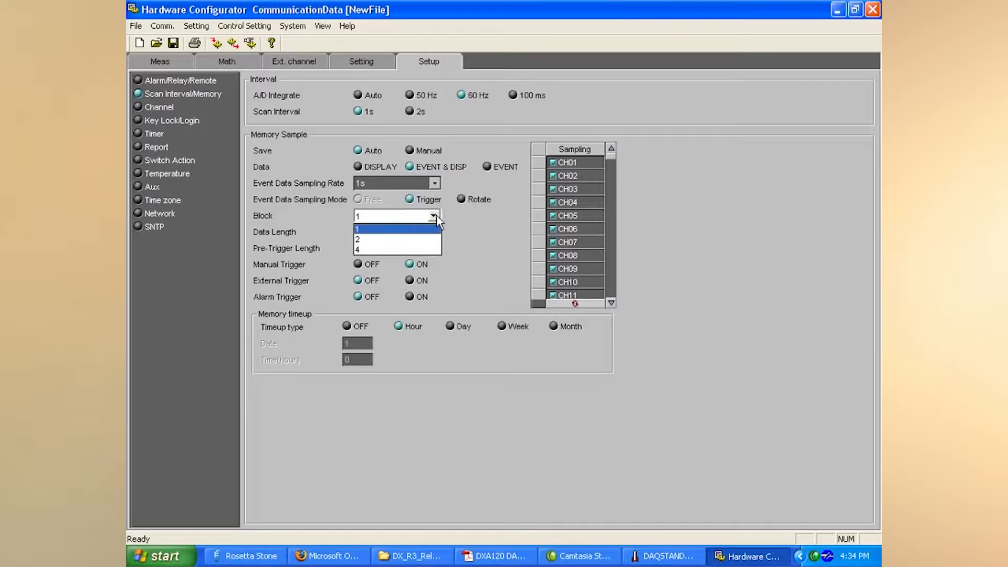
click(474, 216)
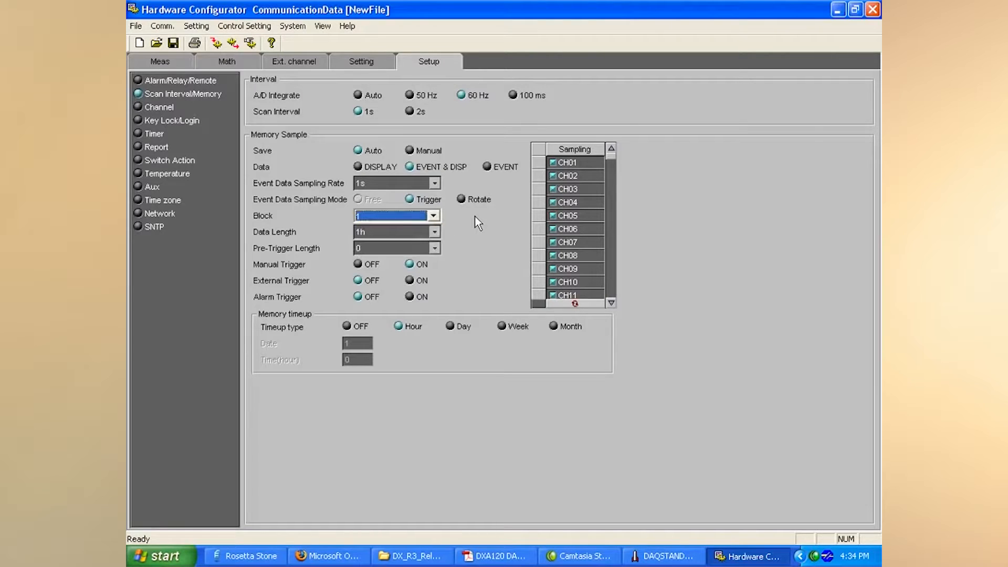
- Examine the Data Length and Pre-Trigger Length choices and the list of sampled channels without changing them
click(436, 231)
drag(434, 270, 435, 252)
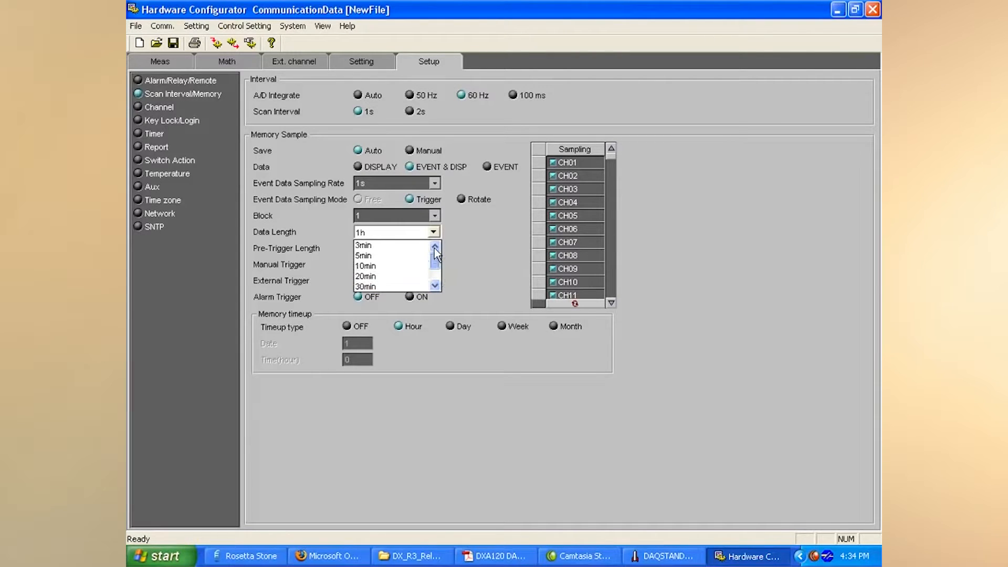
click(467, 243)
click(435, 246)
mouse_move(436, 281)
mouse_down()
mouse_move(435, 301)
mouse_move(437, 274)
mouse_up()
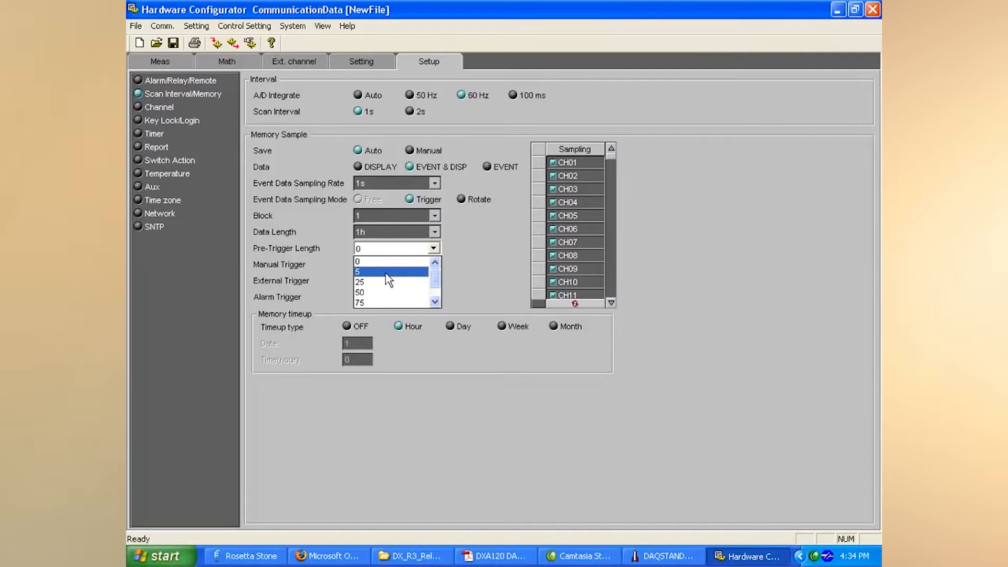
click(506, 247)
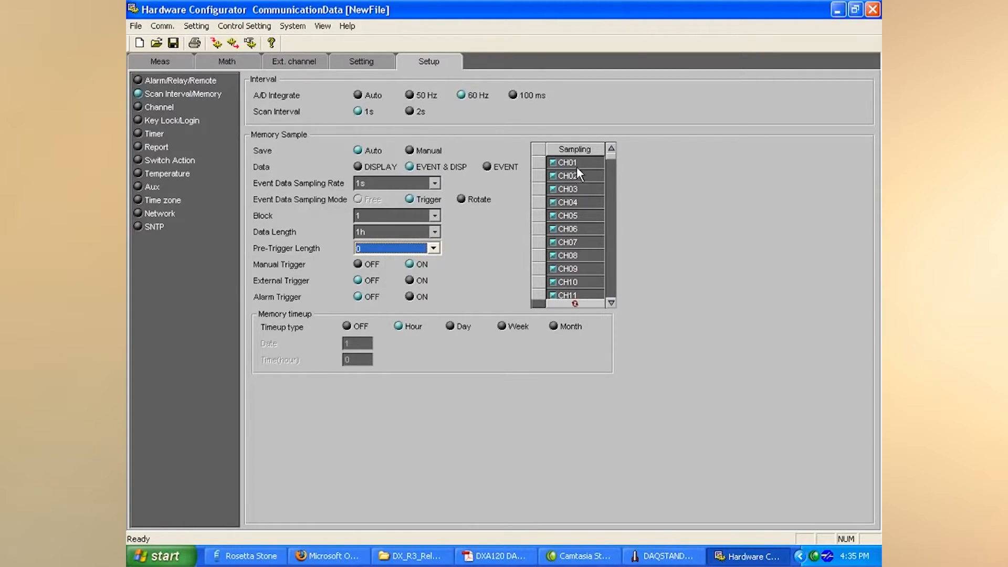
mouse_move(613, 158)
mouse_down()
mouse_move(606, 301)
mouse_move(607, 139)
mouse_up()
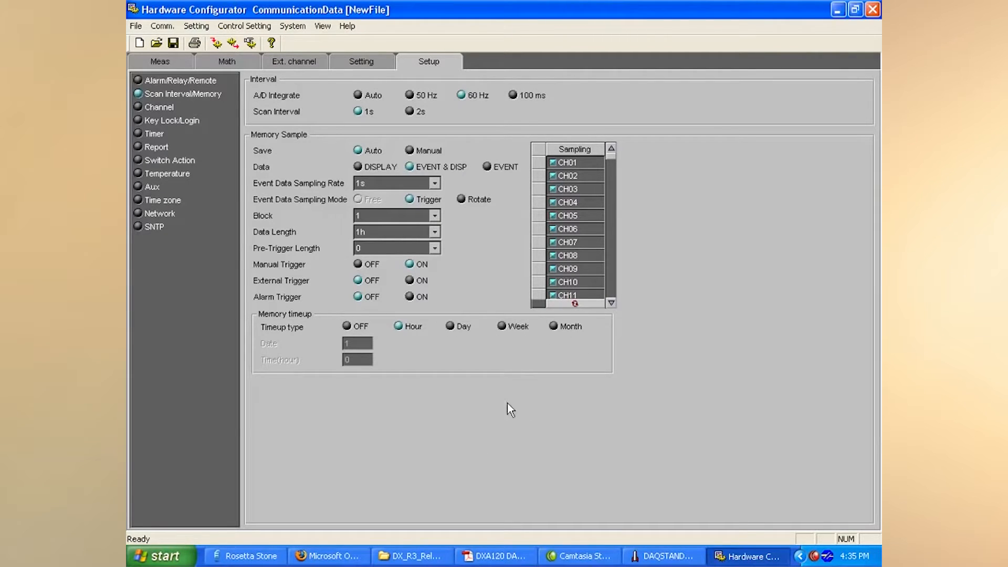
- Review the channels' Burnout and RJC settings and the Key Lock and Login settings
click(166, 106)
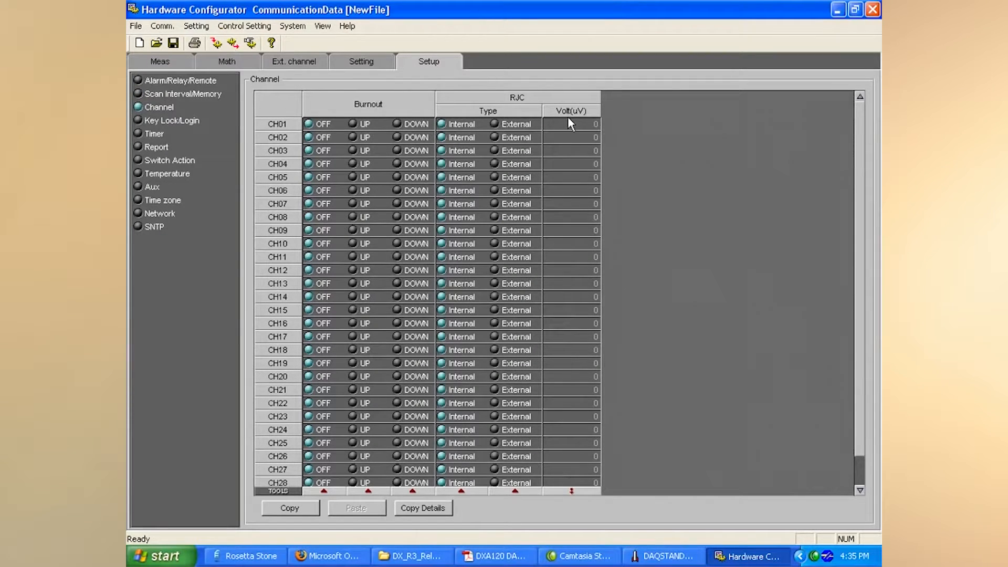
click(156, 120)
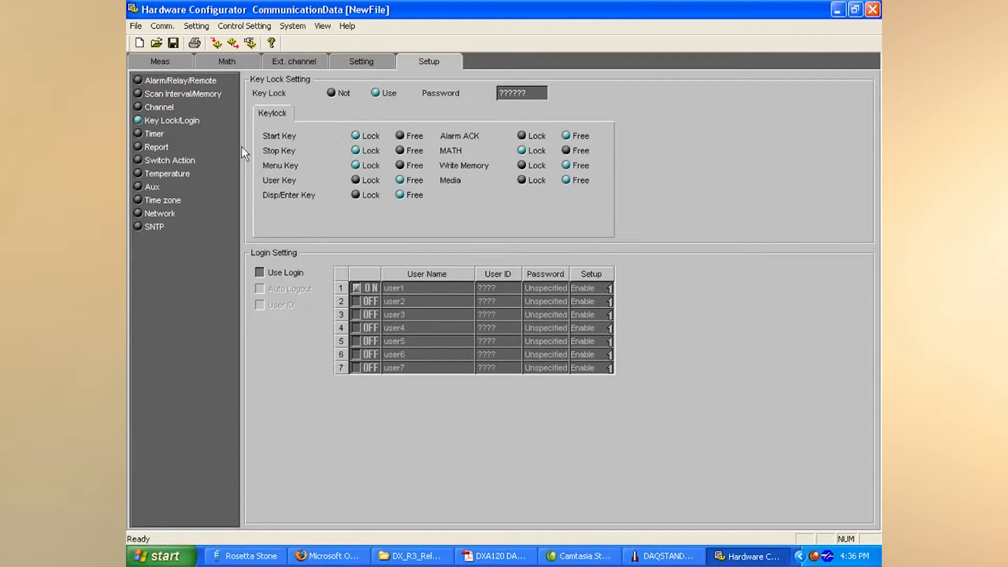
- Review the timer settings and examine Timer 1's absolute interval choices, leaving the interval unchanged
click(147, 133)
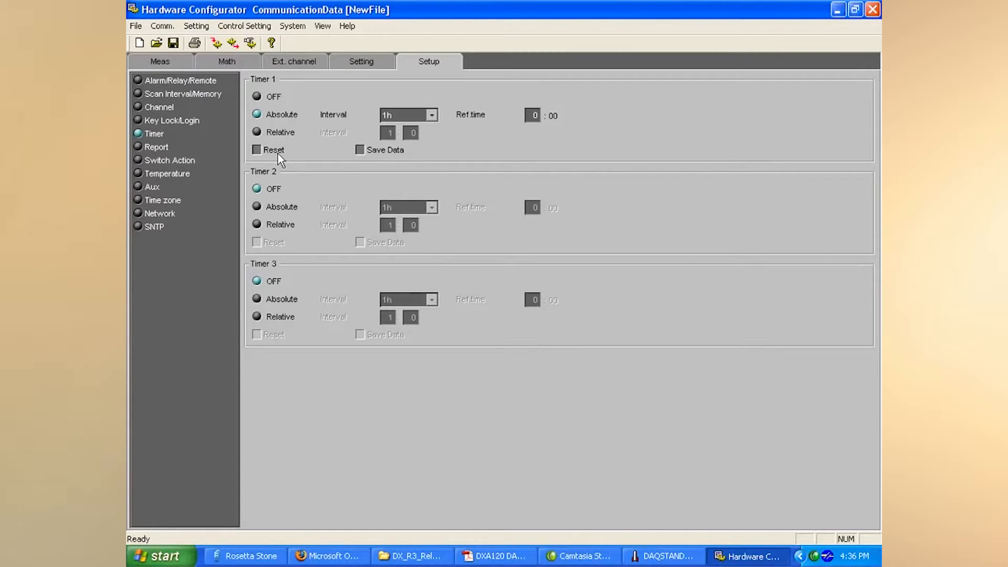
click(429, 116)
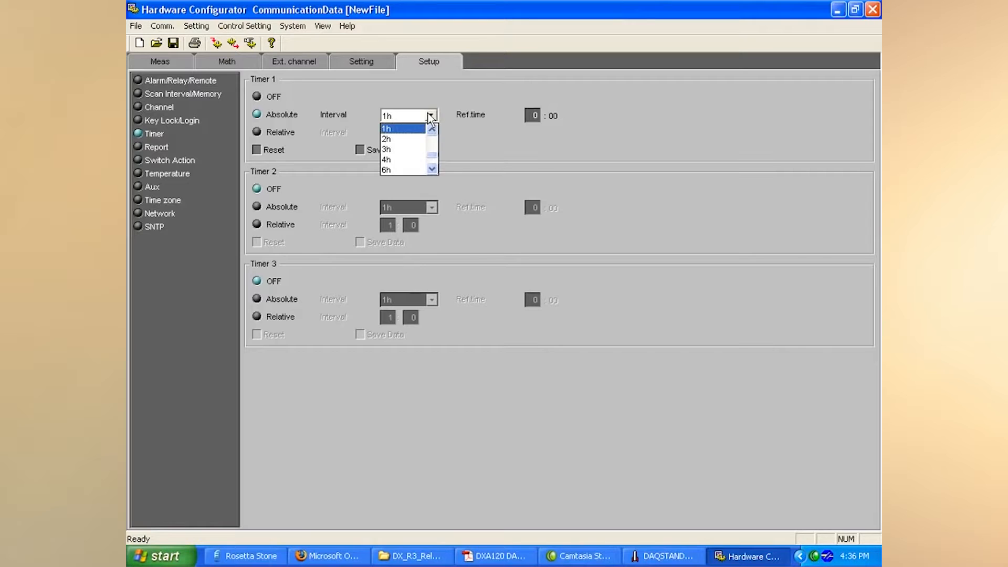
click(448, 100)
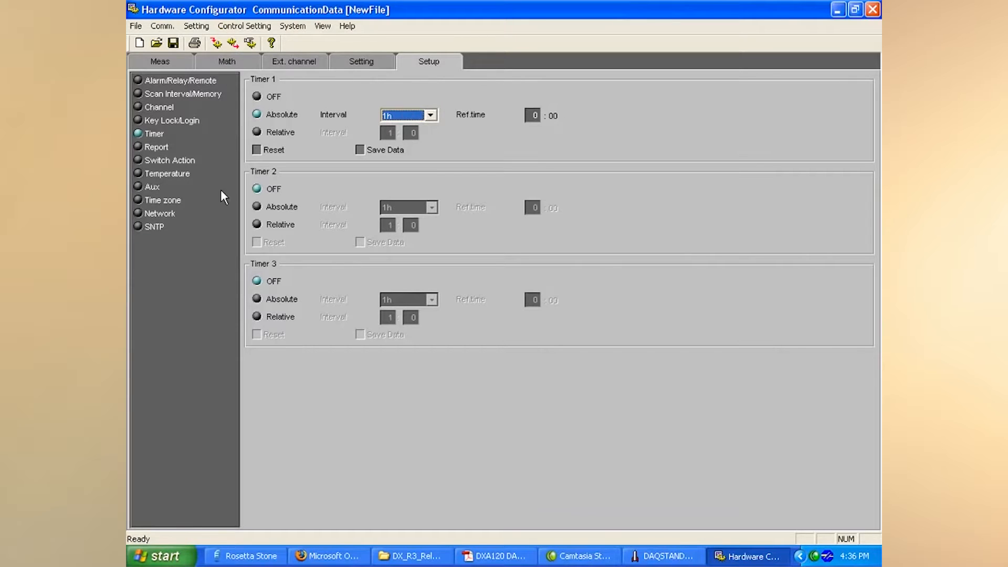
- Review the report settings and examine the Switch Action choices for S01, keeping its action at NONE
click(163, 147)
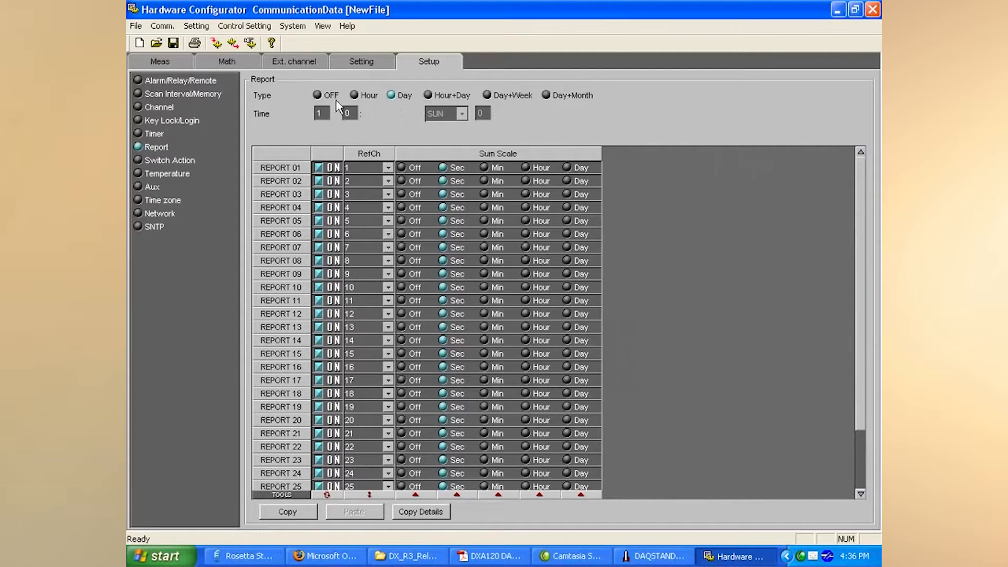
click(156, 160)
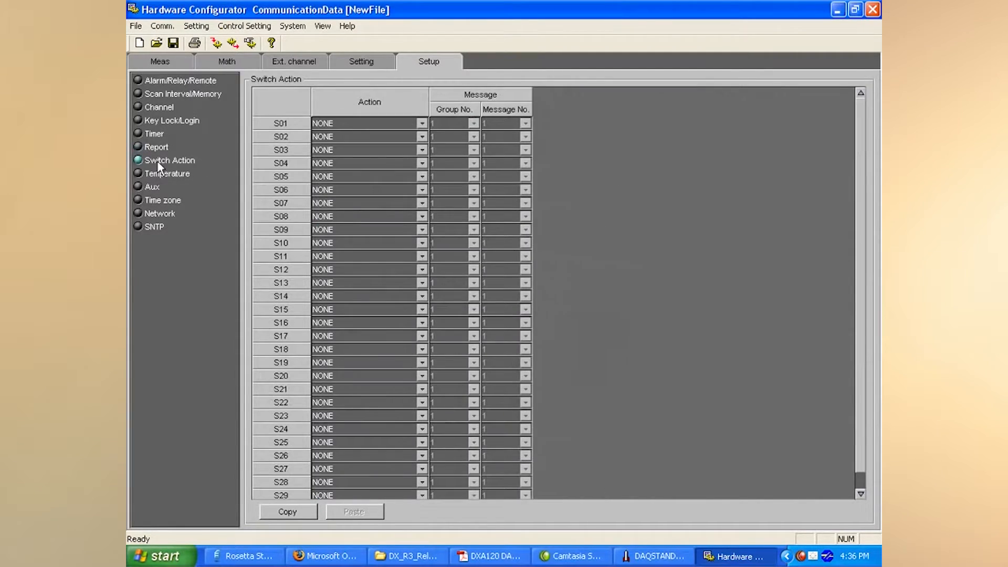
click(422, 125)
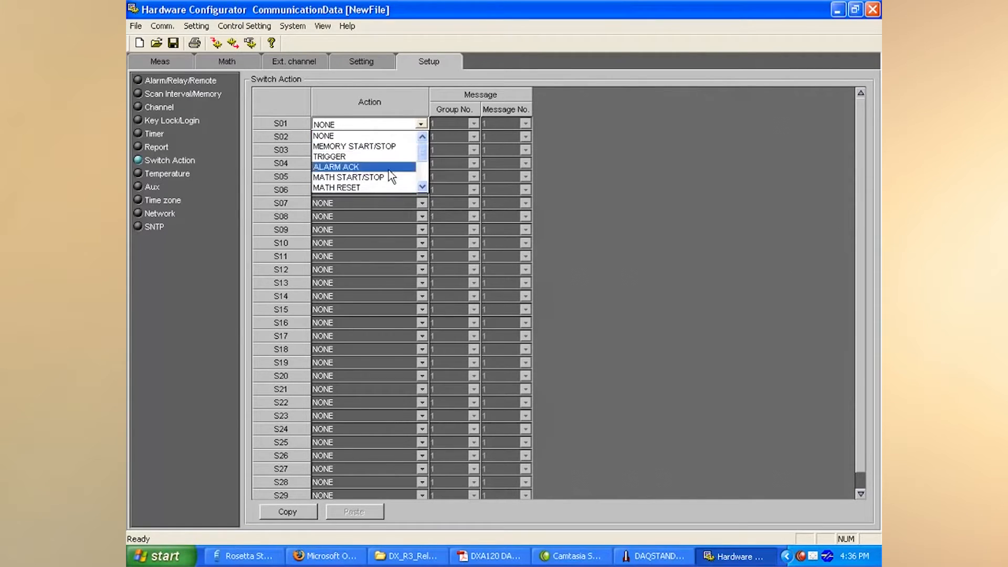
click(379, 109)
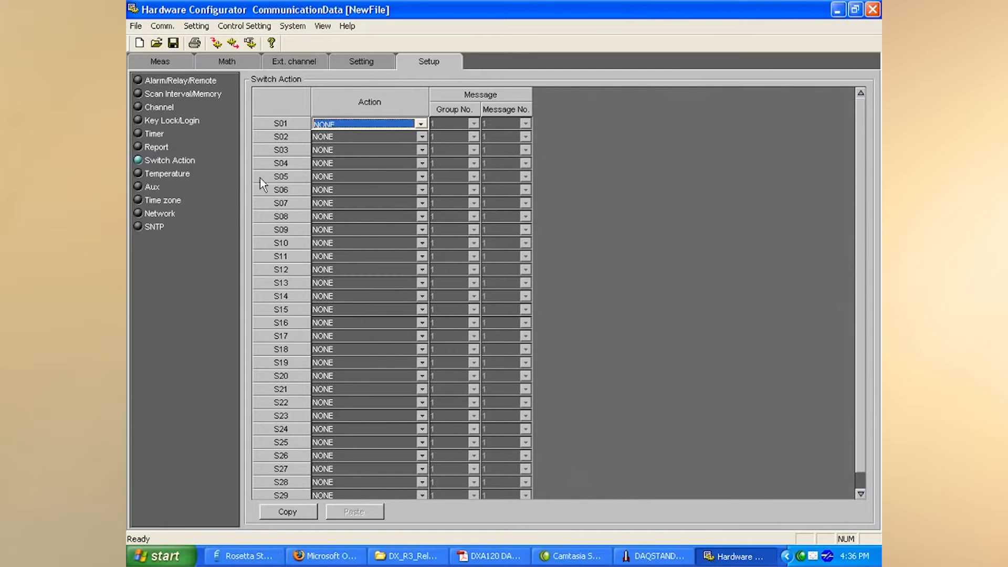
- Examine the Memory Alarm choices in the temperature and auxiliary settings and set Memory Alarm to 20h
click(170, 175)
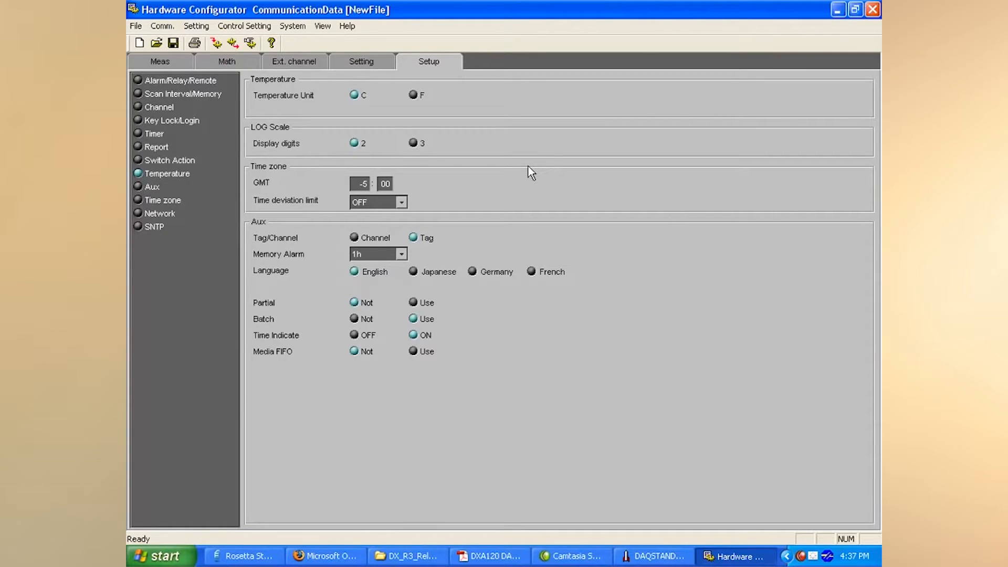
click(401, 254)
scroll(404, 294, down, 1)
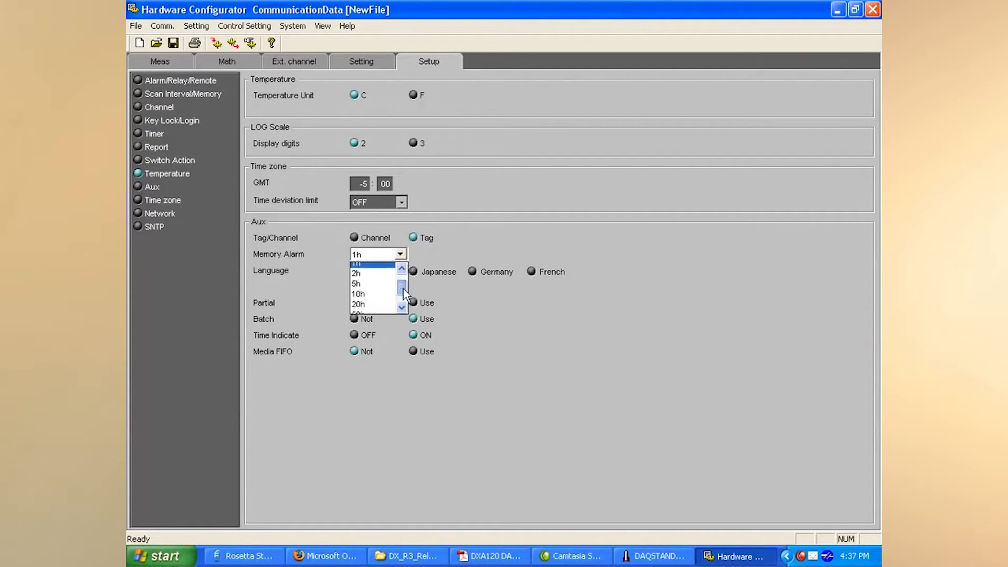
scroll(404, 294, up, 1)
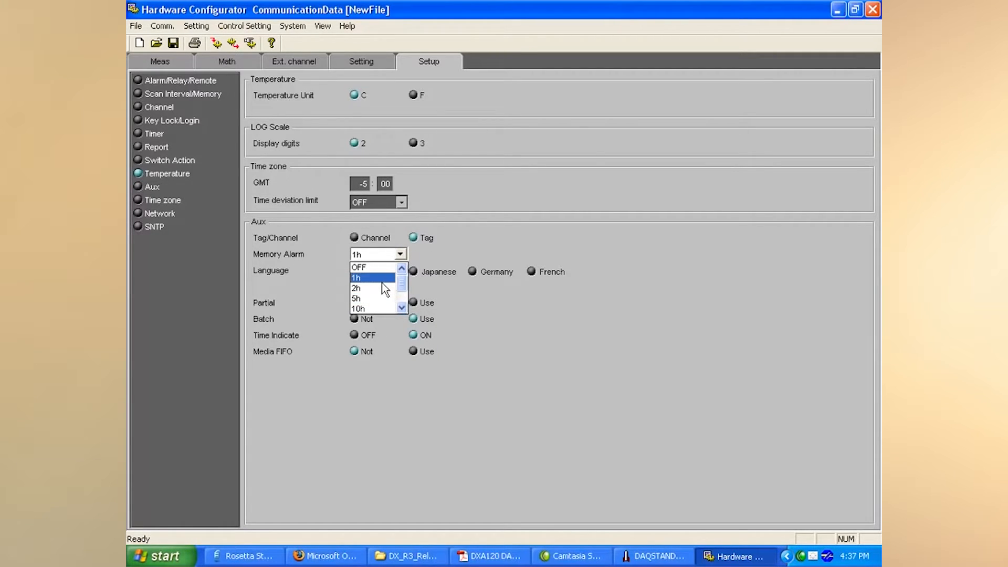
scroll(389, 294, down, 1)
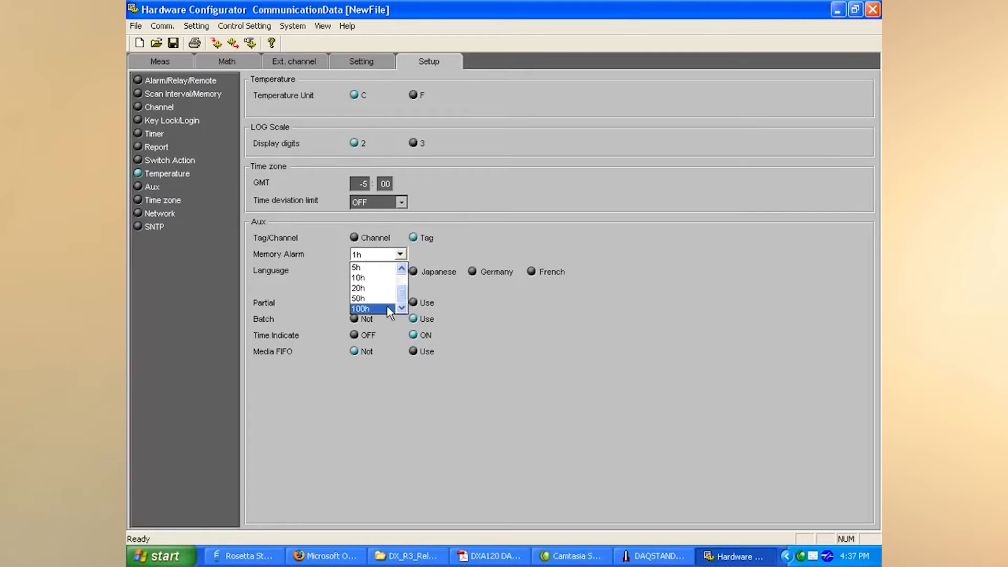
click(428, 259)
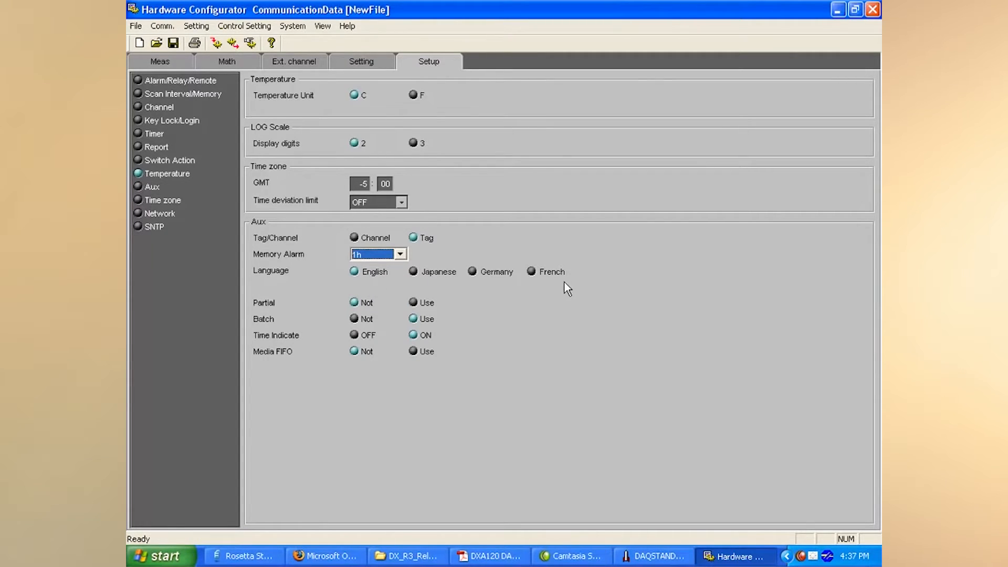
scroll(465, 328, down, 4)
- Review the Aux and Time zone settings and the network's TCP/IP configuration
click(150, 190)
click(152, 200)
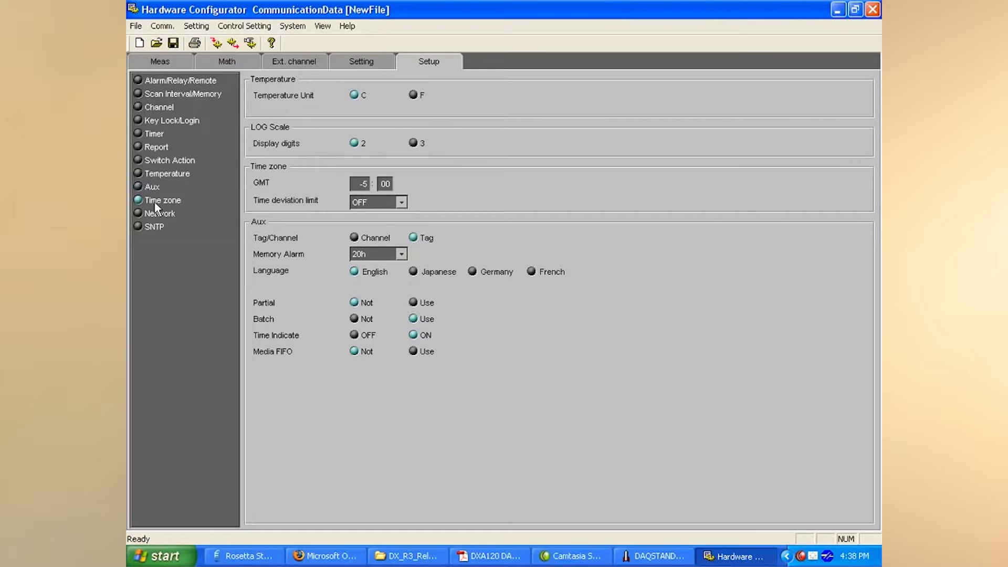
click(158, 213)
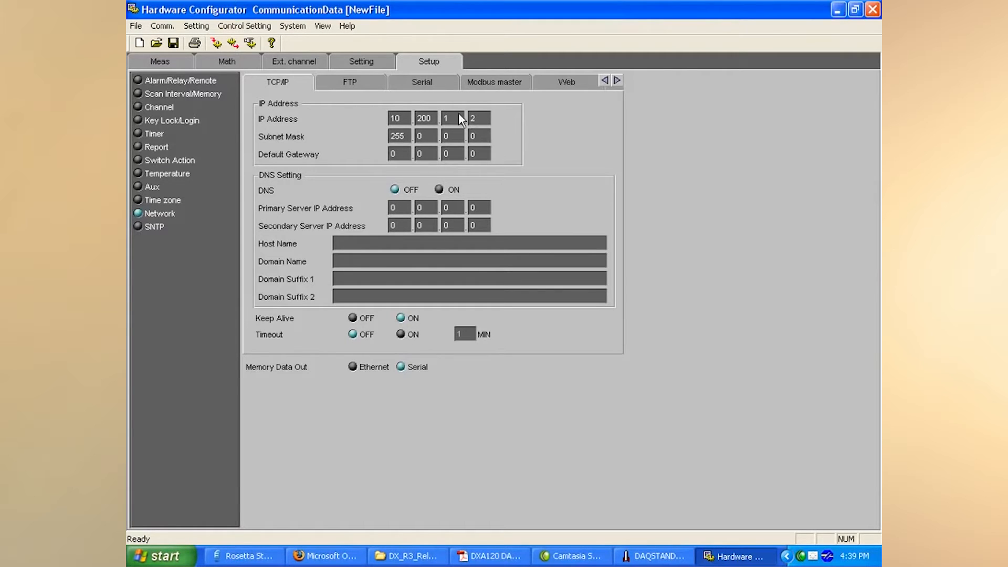
- Compare the primary and secondary FTP connection settings
click(354, 86)
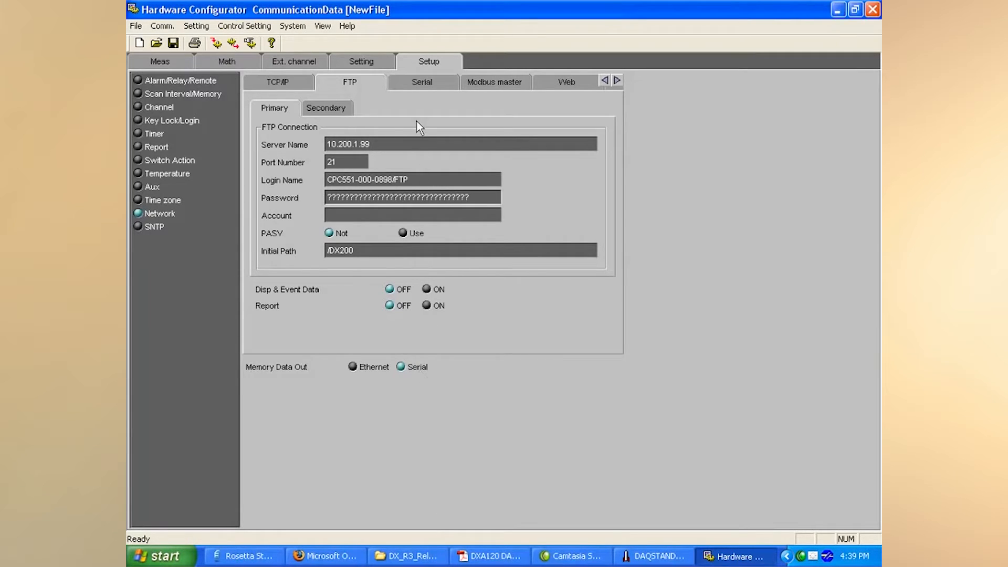
click(327, 108)
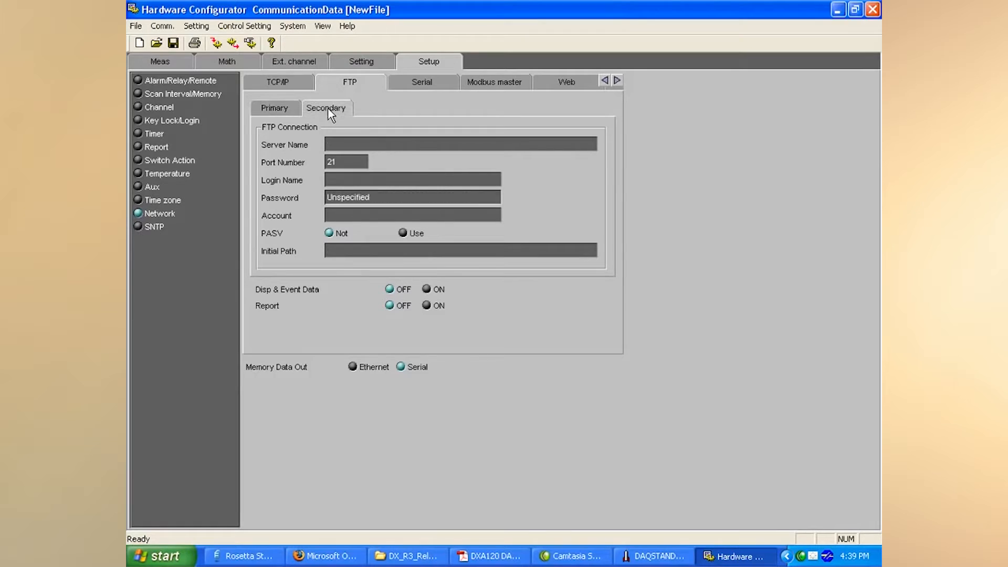
click(283, 111)
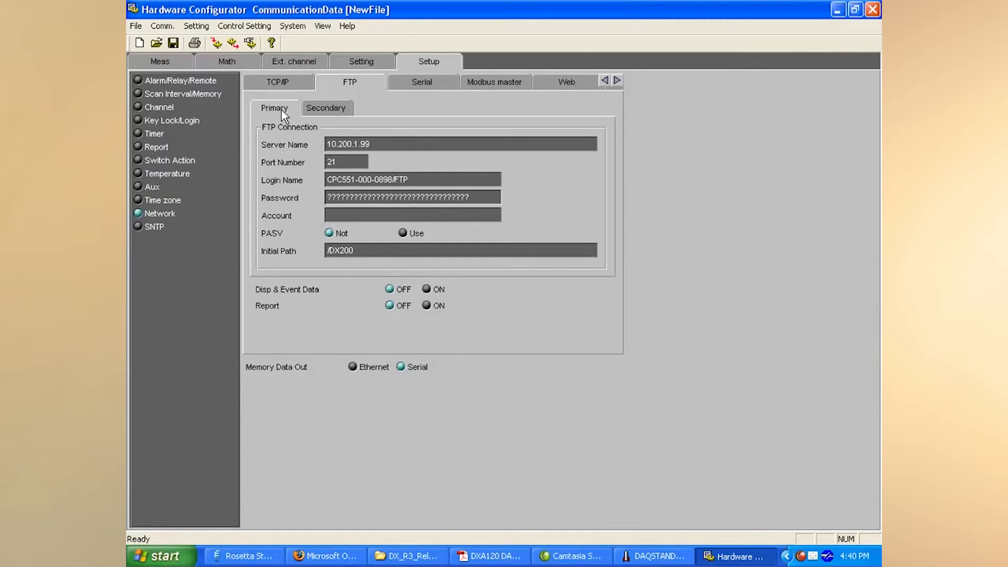
click(318, 112)
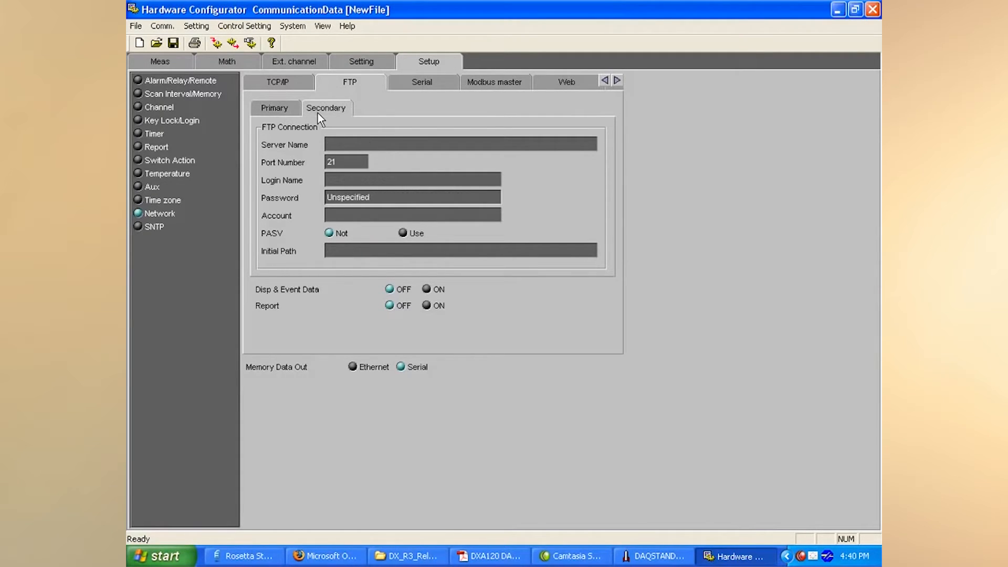
click(270, 109)
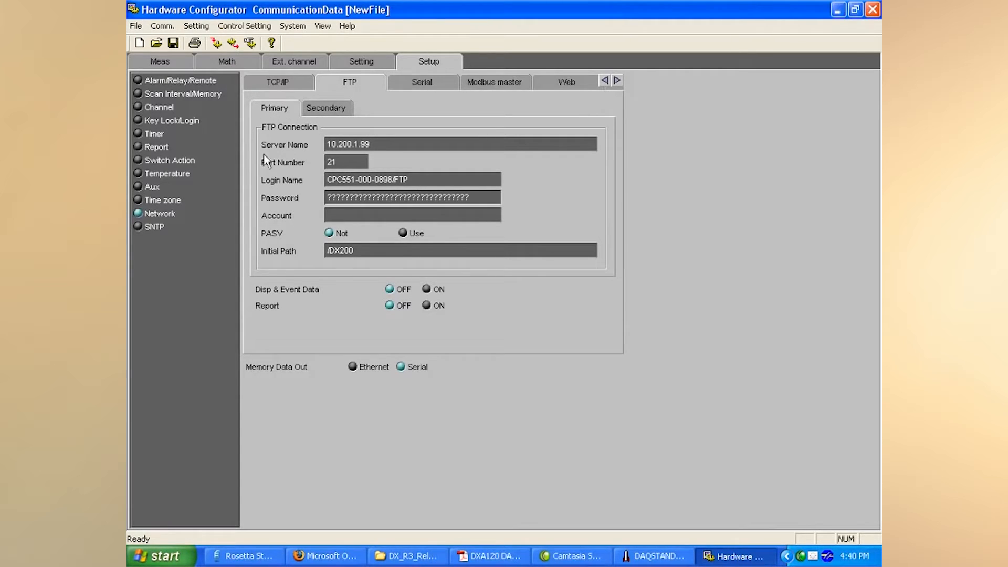
- Review the serial communication settings and examine the command choices for Modbus master row 2, keeping it OFF
click(438, 86)
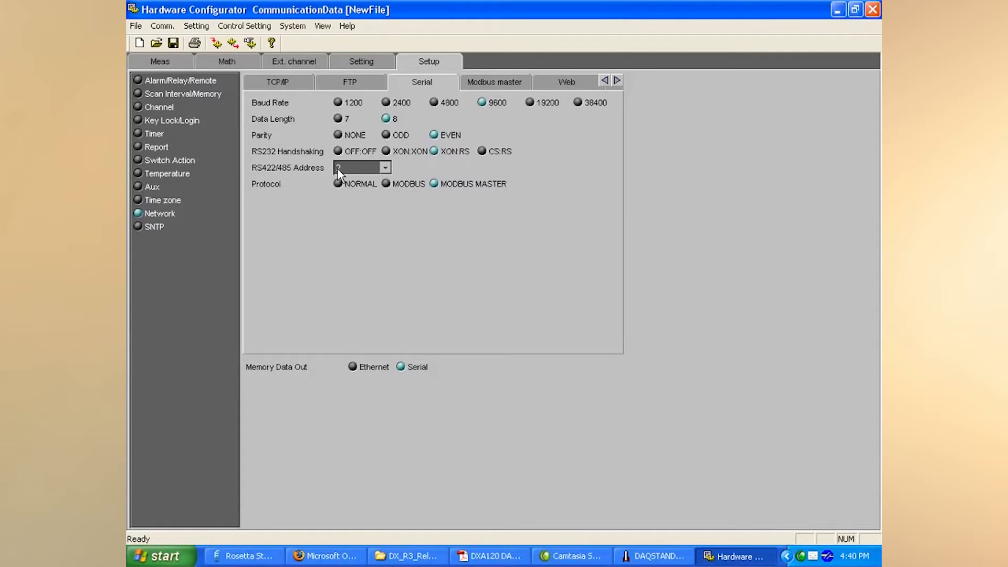
click(500, 87)
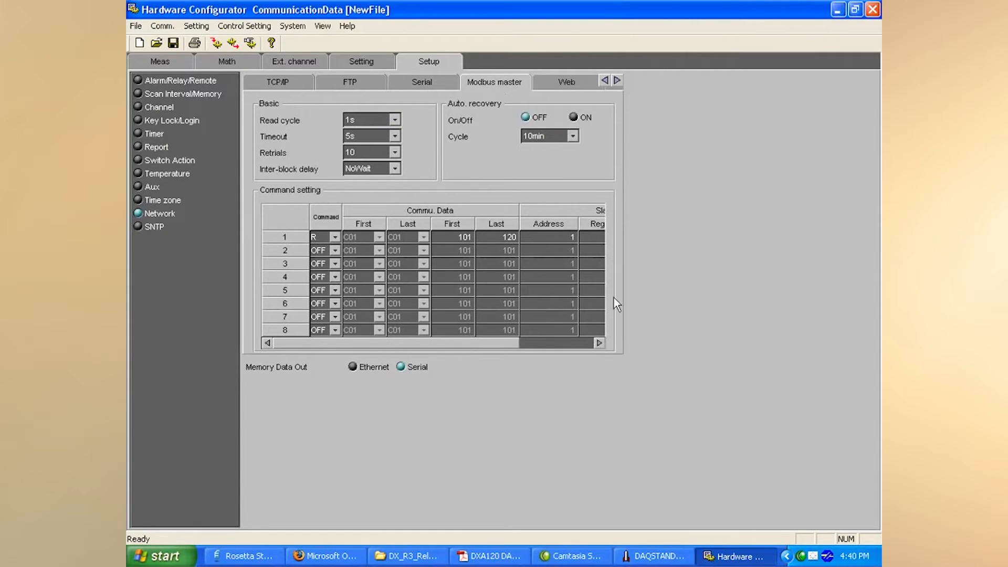
click(335, 251)
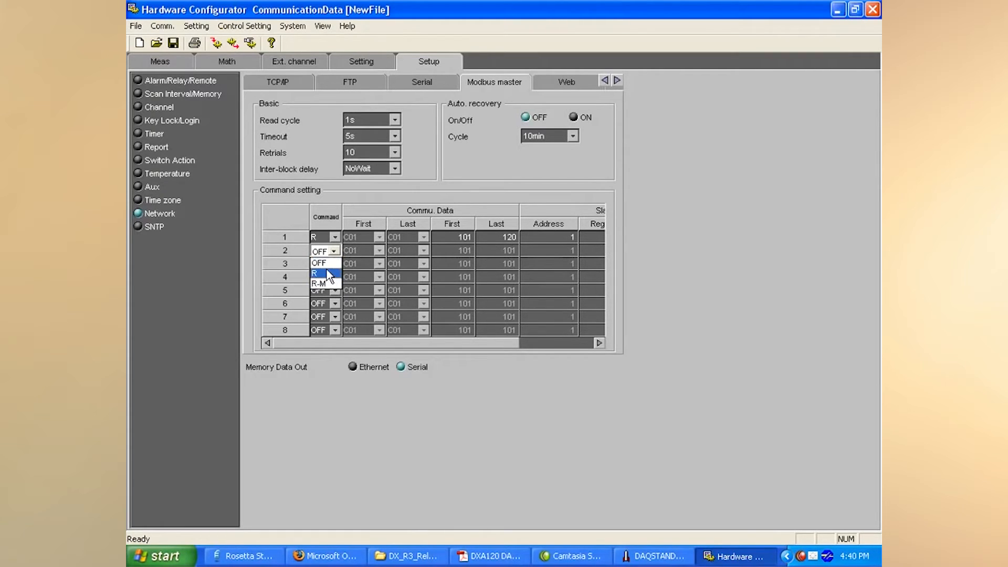
click(358, 206)
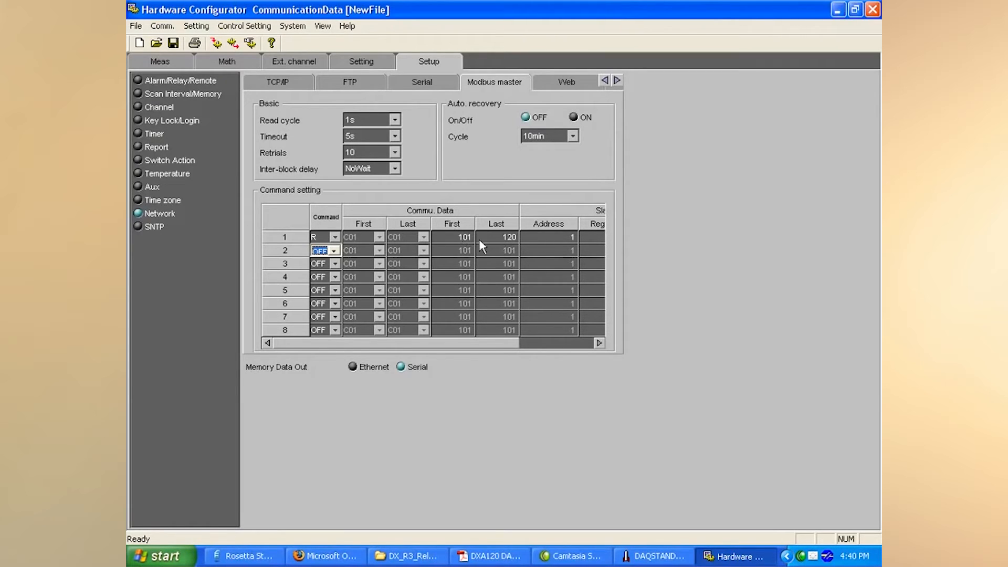
- Examine the slave registers and data type choices of Modbus master command 1, keeping the type INT16
drag(428, 347, 525, 348)
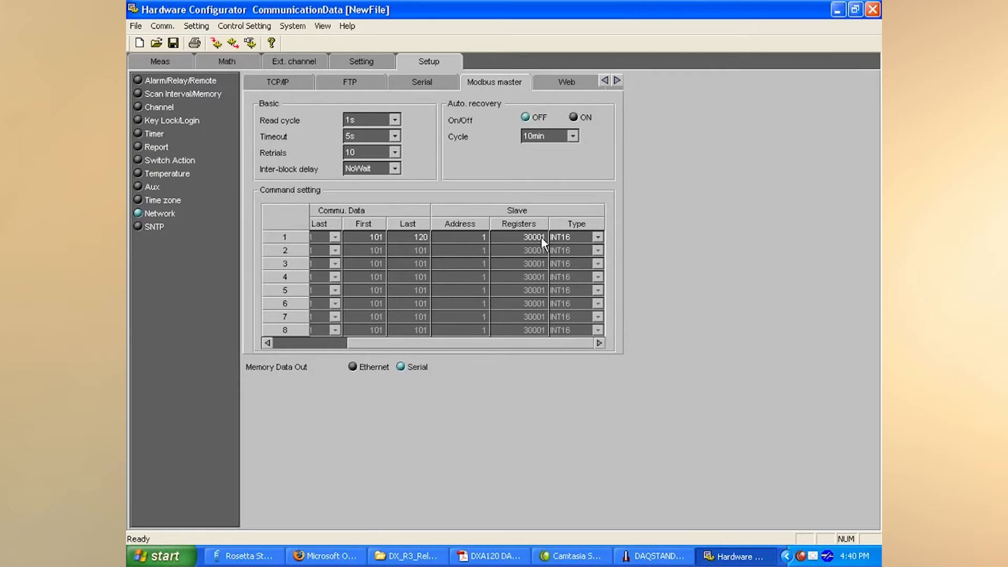
click(599, 237)
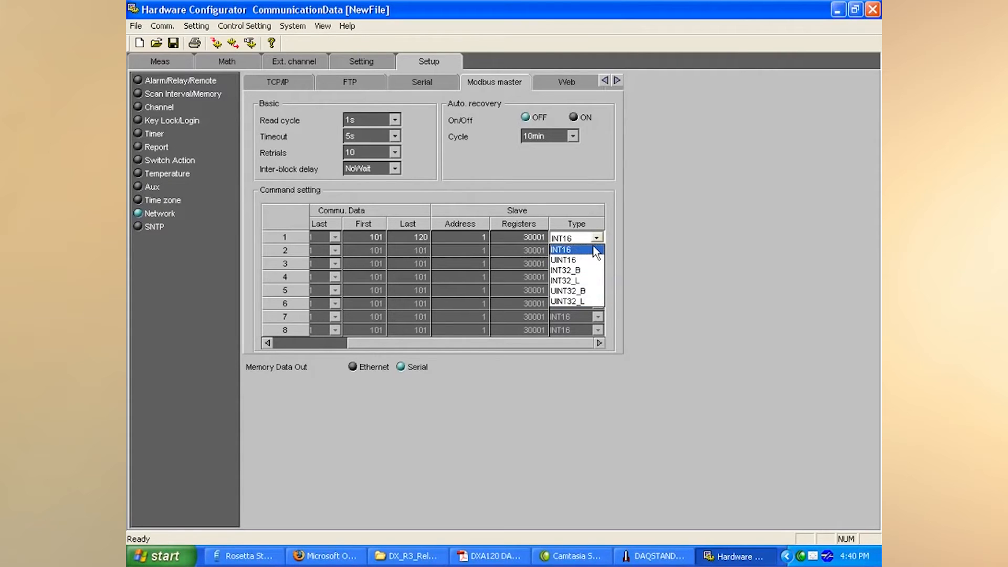
click(594, 249)
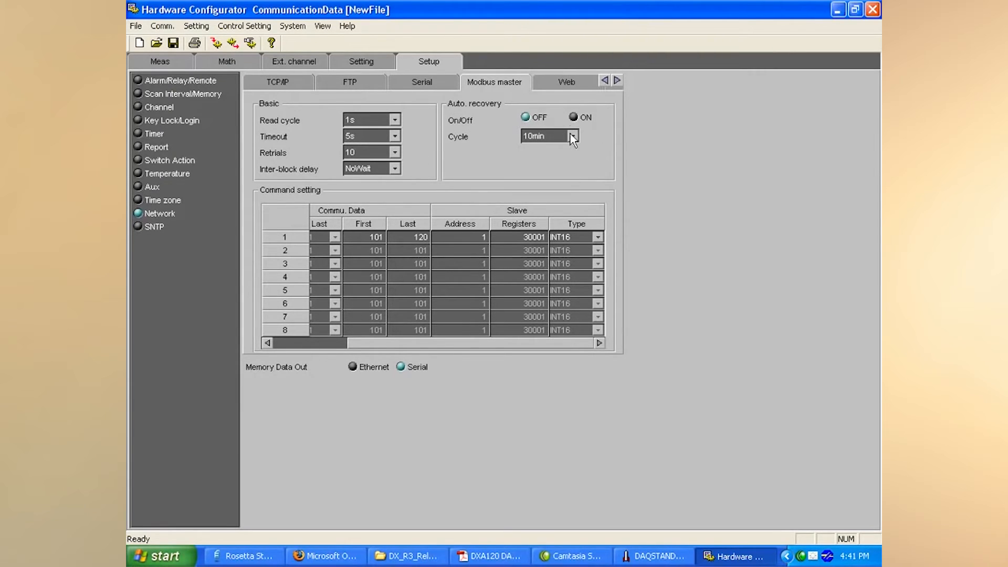
- Review the web server's Operator and Monitor page settings
click(617, 80)
click(617, 80)
click(434, 86)
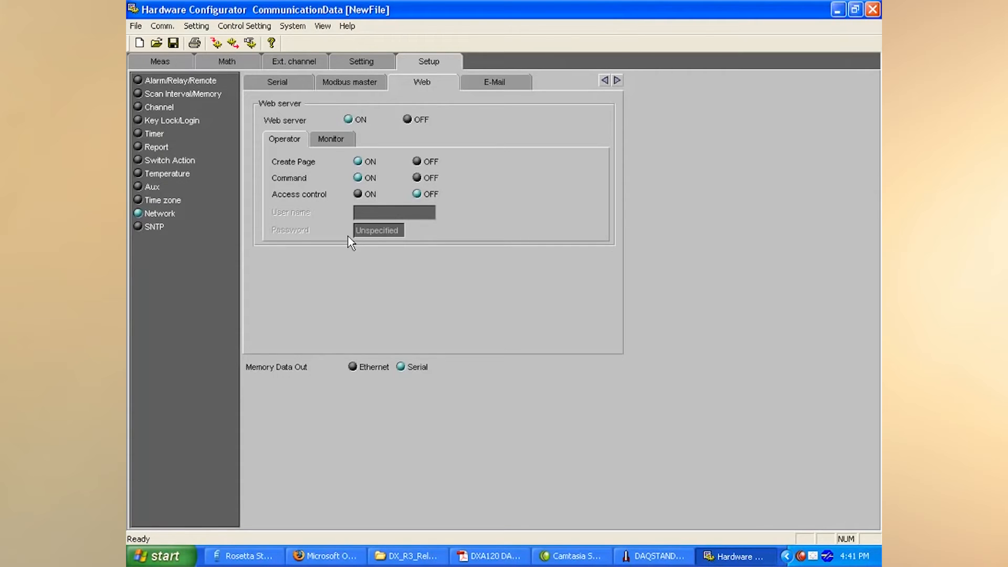
click(328, 136)
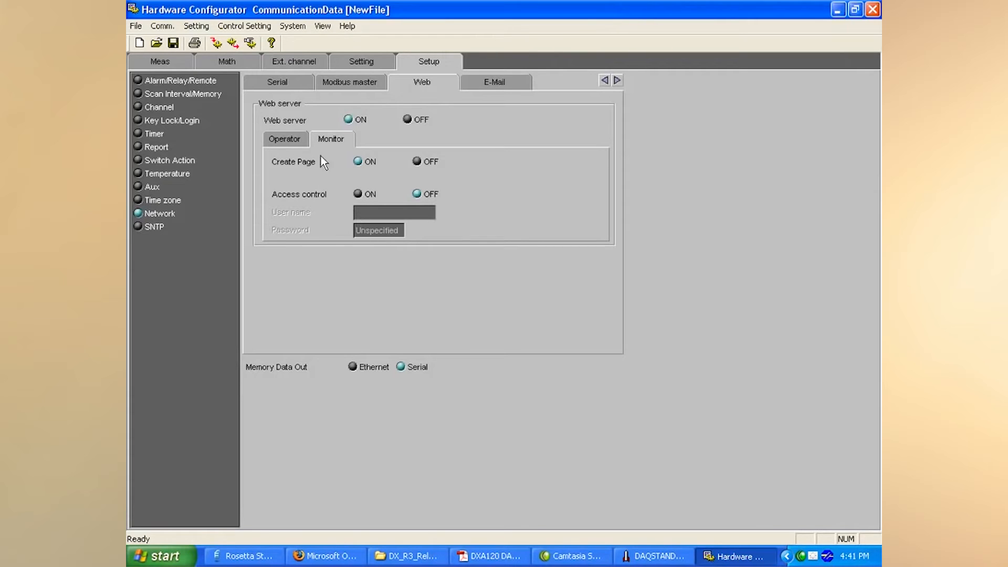
click(300, 144)
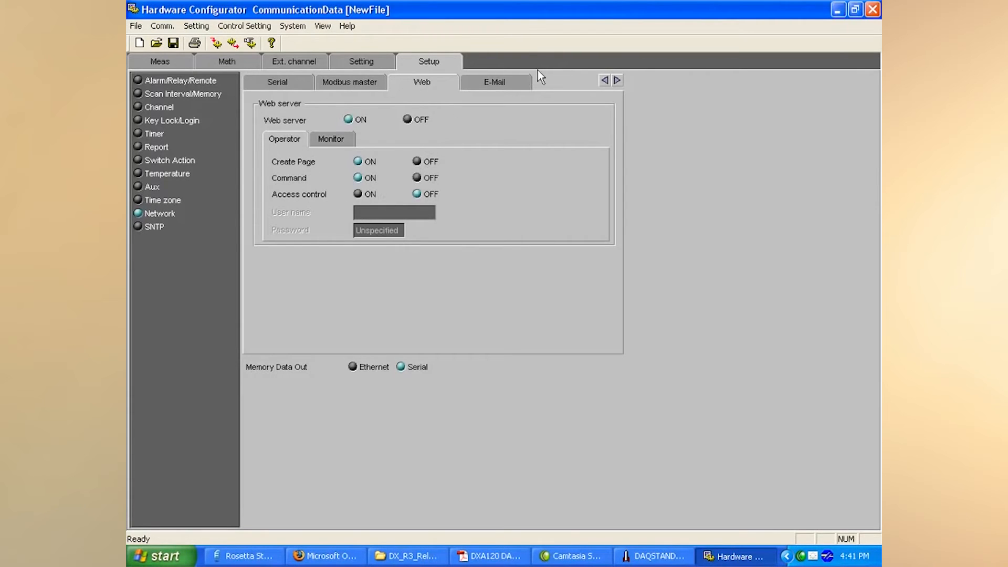
- Review the e-mail settings for alarm, scheduled, system and report messages, as well as the SNTP settings
click(509, 81)
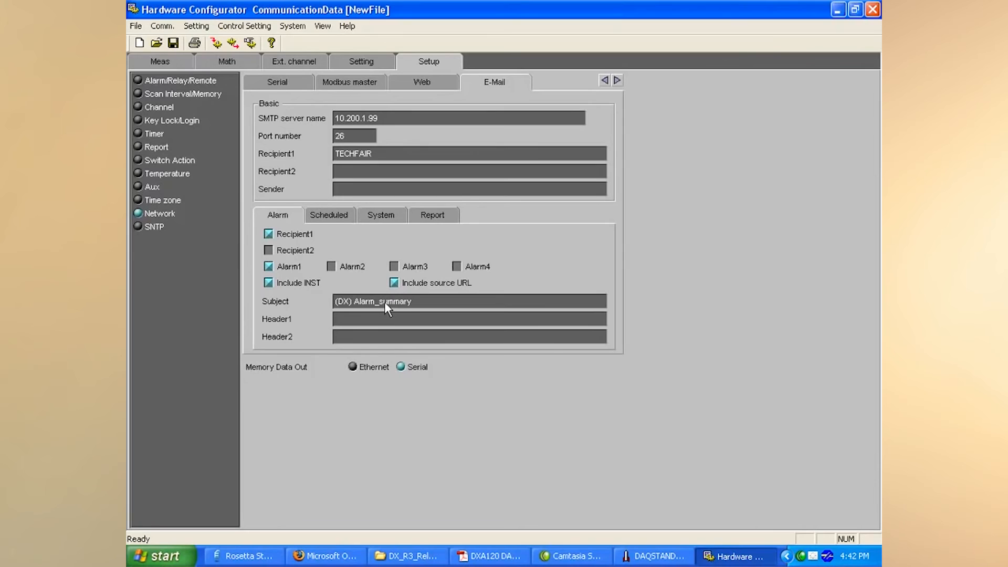
click(337, 213)
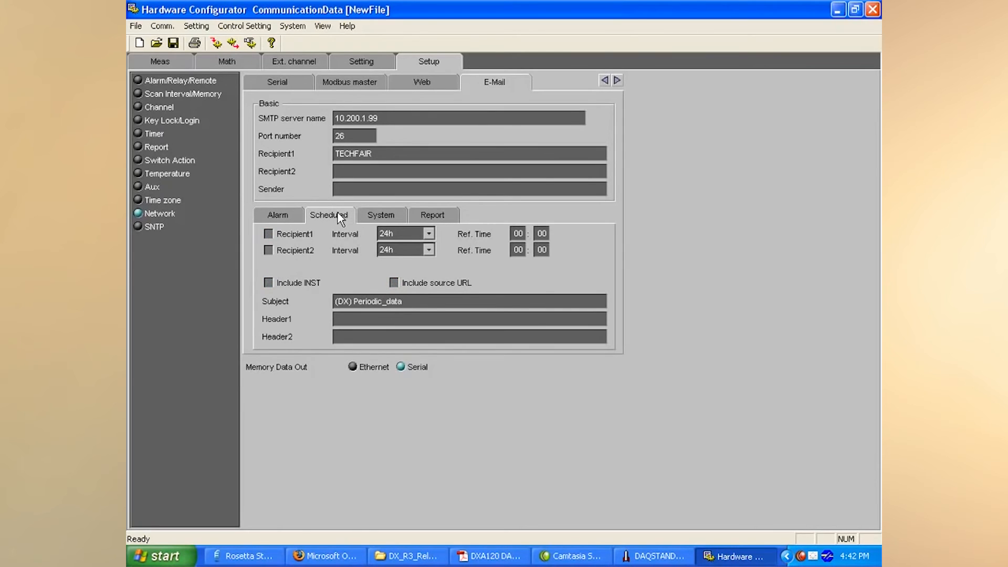
click(389, 213)
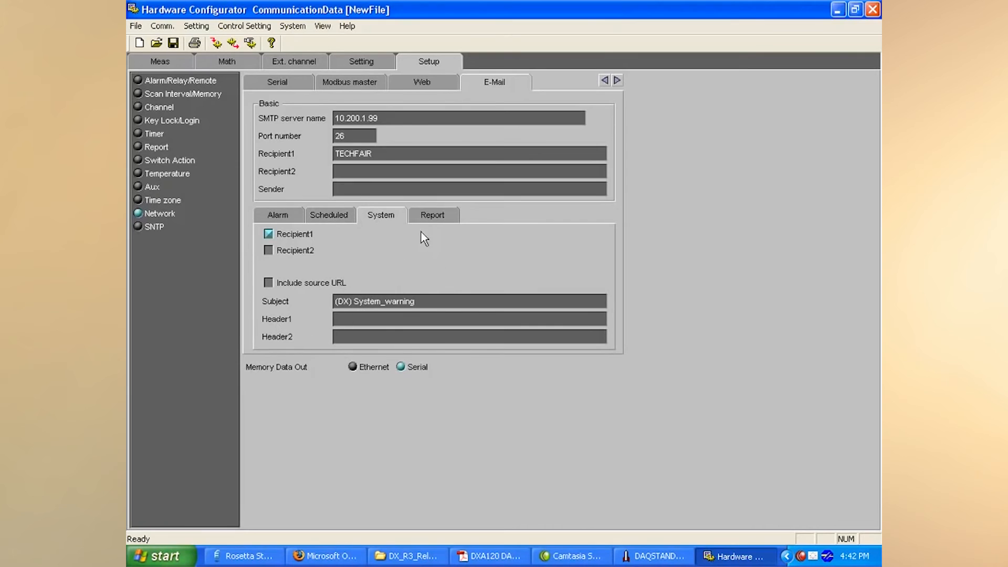
click(426, 217)
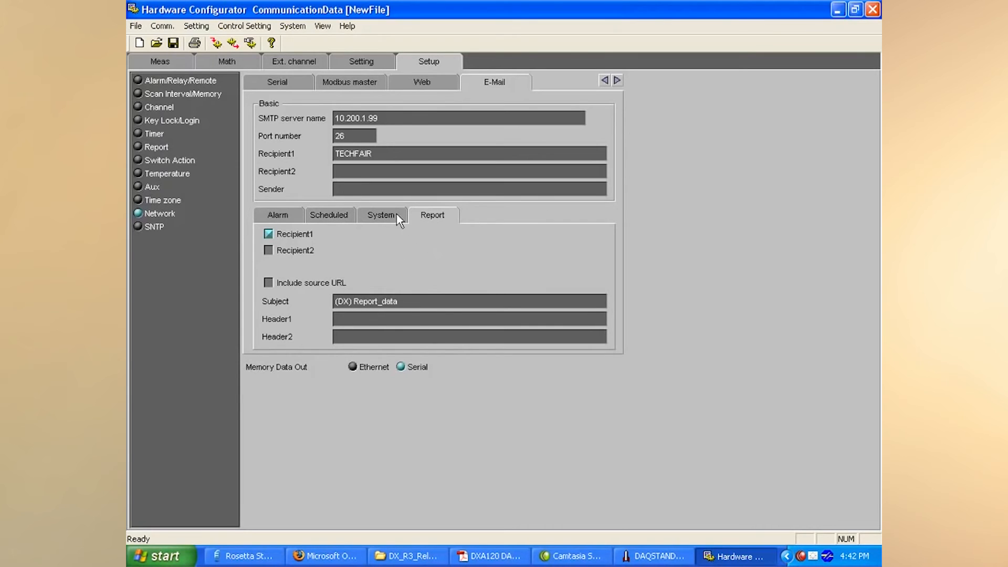
click(154, 227)
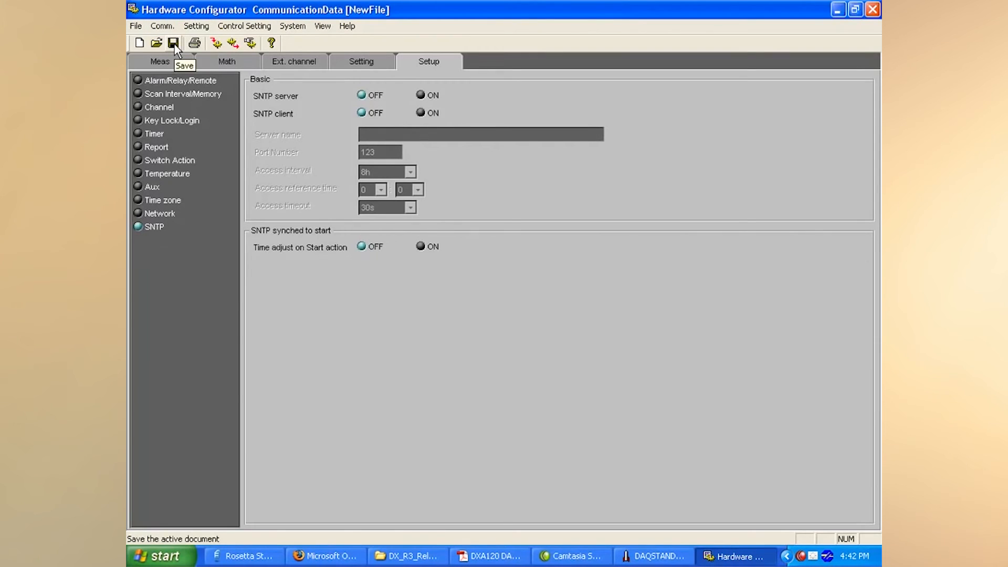
- Call up sending the settings to the connected hardware, cancel it, and examine the communication actions, including Memory & Math Start and Stop
click(229, 49)
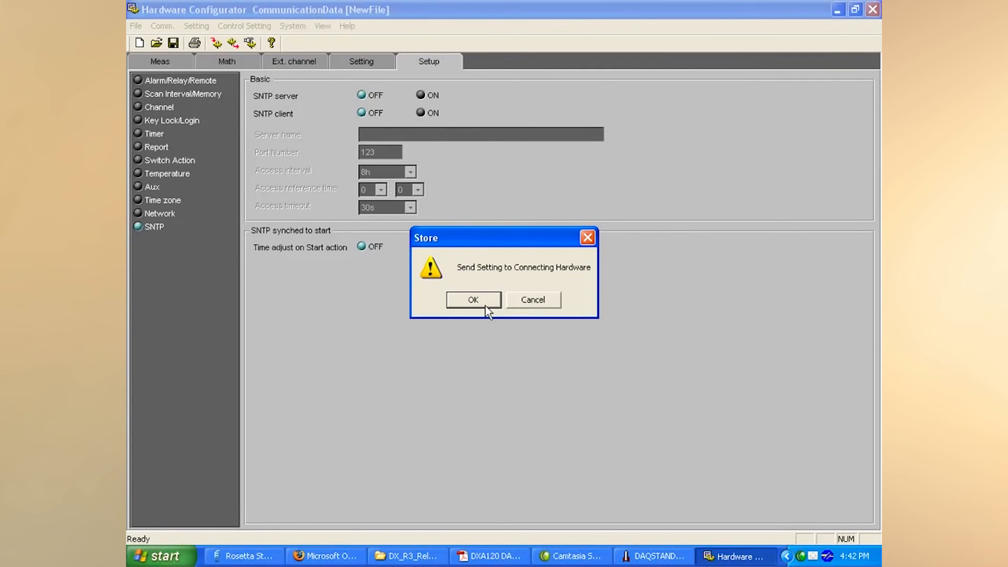
click(548, 306)
click(198, 26)
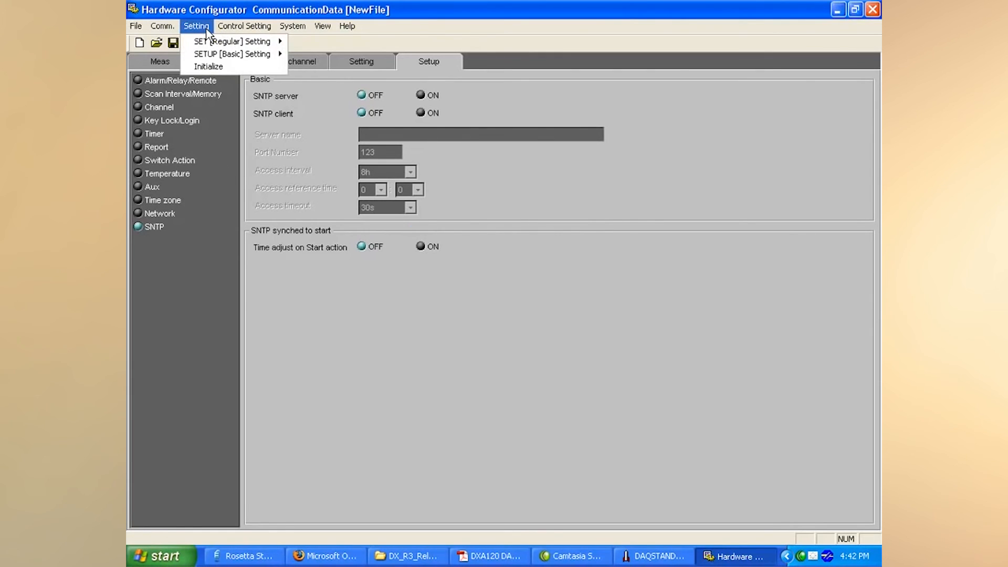
mouse_move(162, 27)
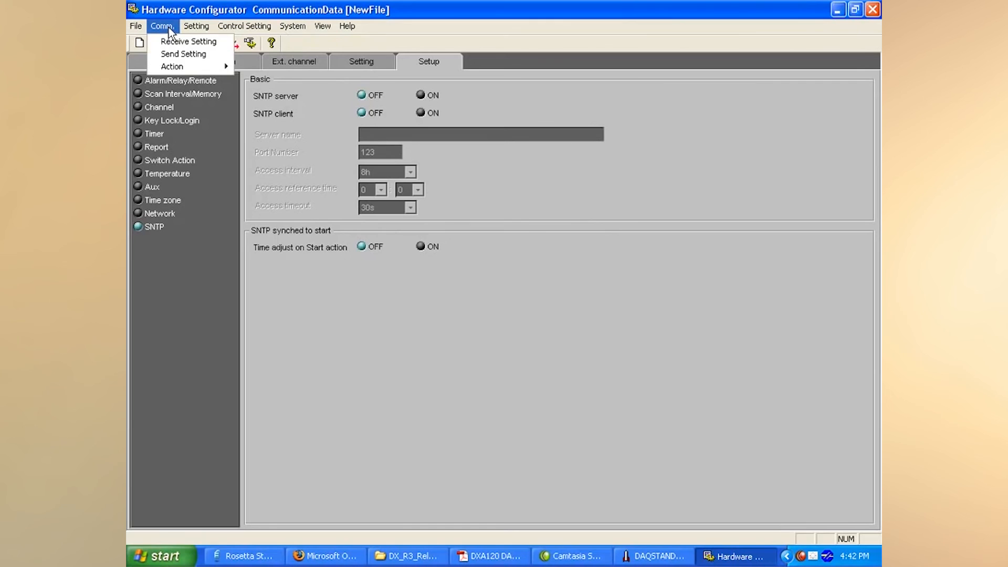
mouse_move(189, 67)
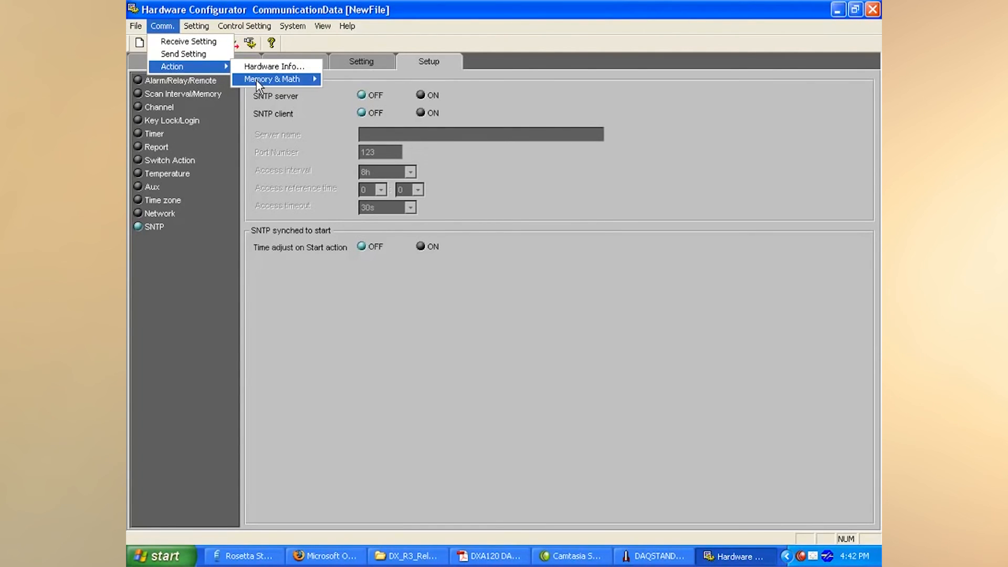
mouse_move(257, 86)
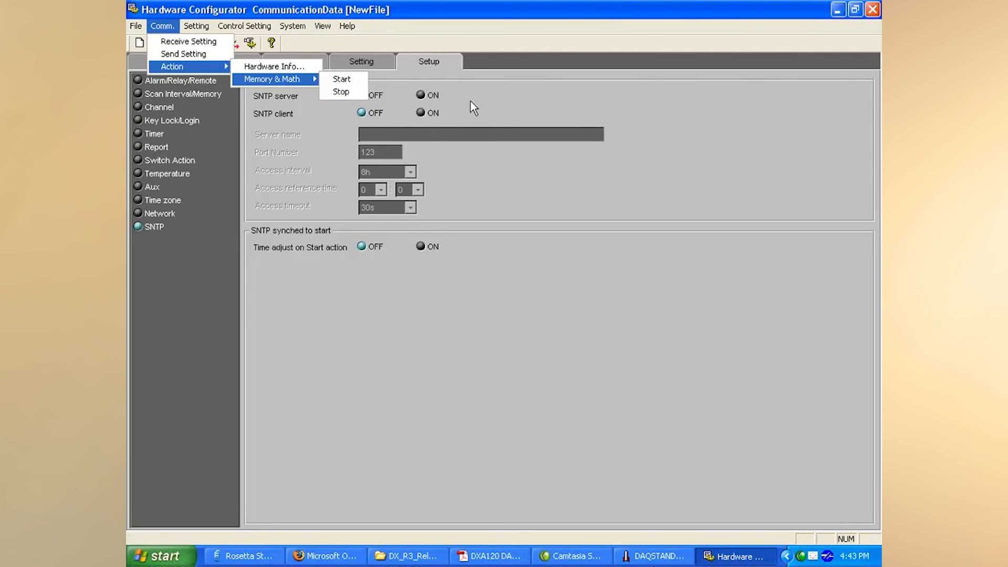
click(502, 251)
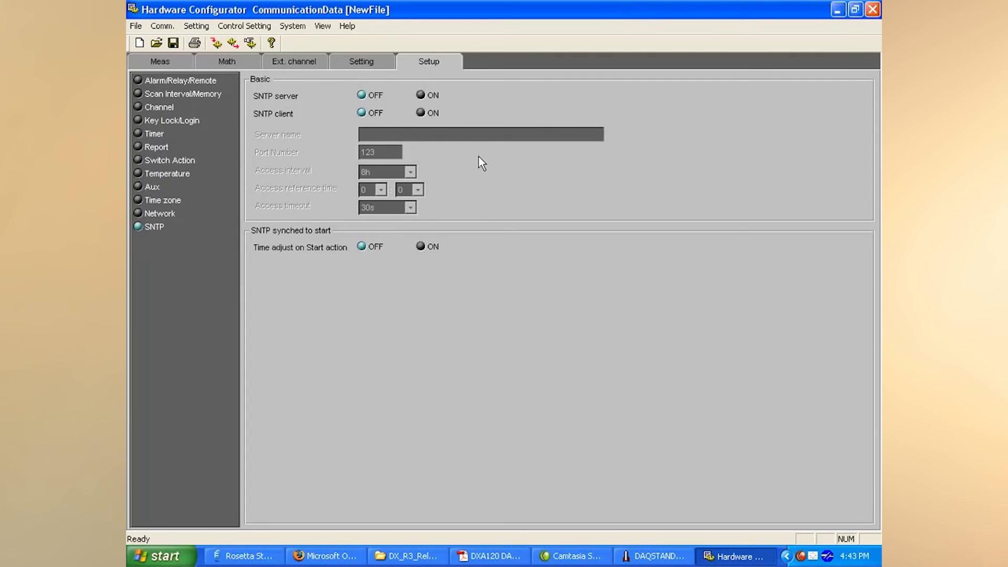
- Switch to the DXA120 DAQSTANDARD User's Manual in Adobe Acrobat, view its cover page, and return to the Hardware Configurator
click(491, 556)
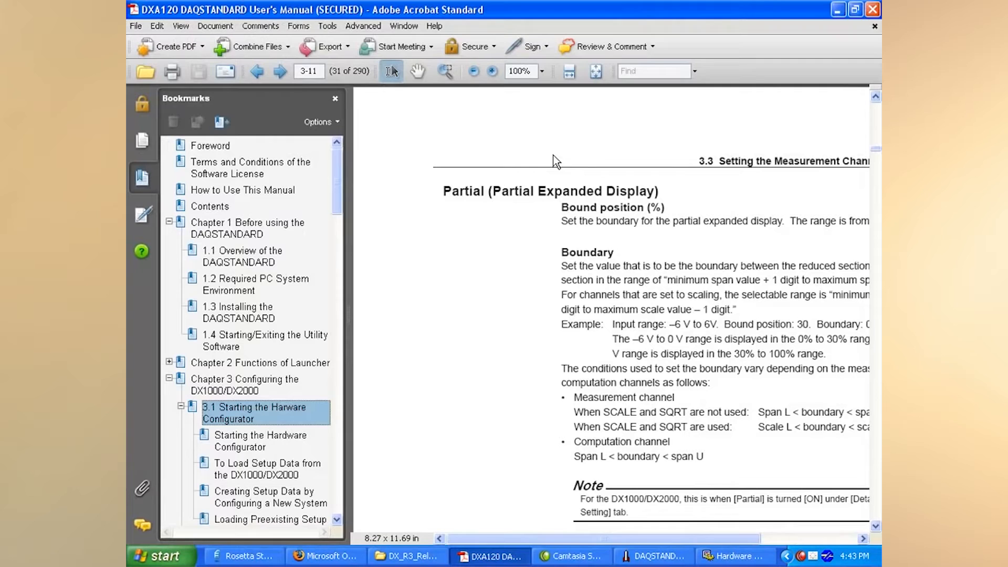
drag(875, 155, 875, 104)
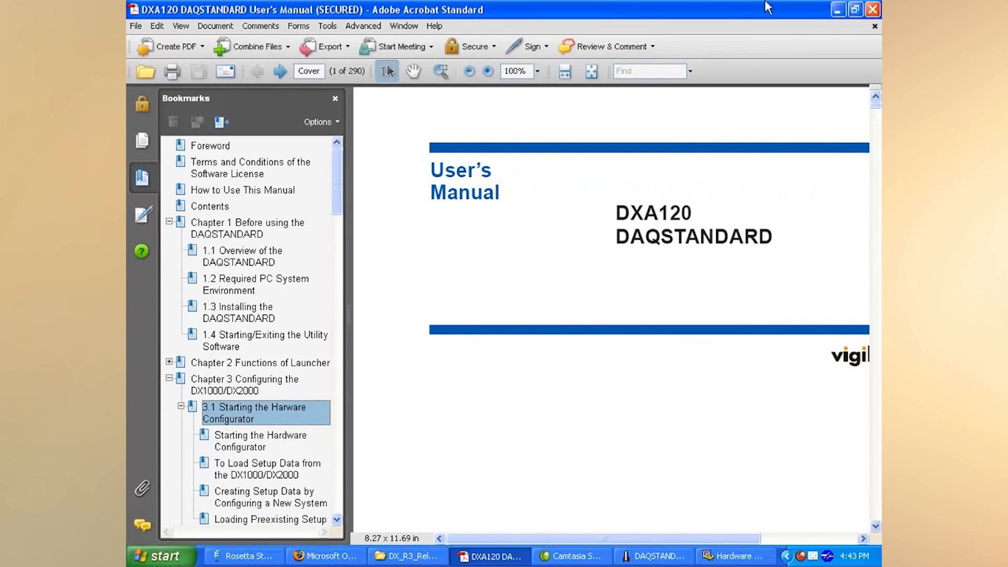
click(838, 10)
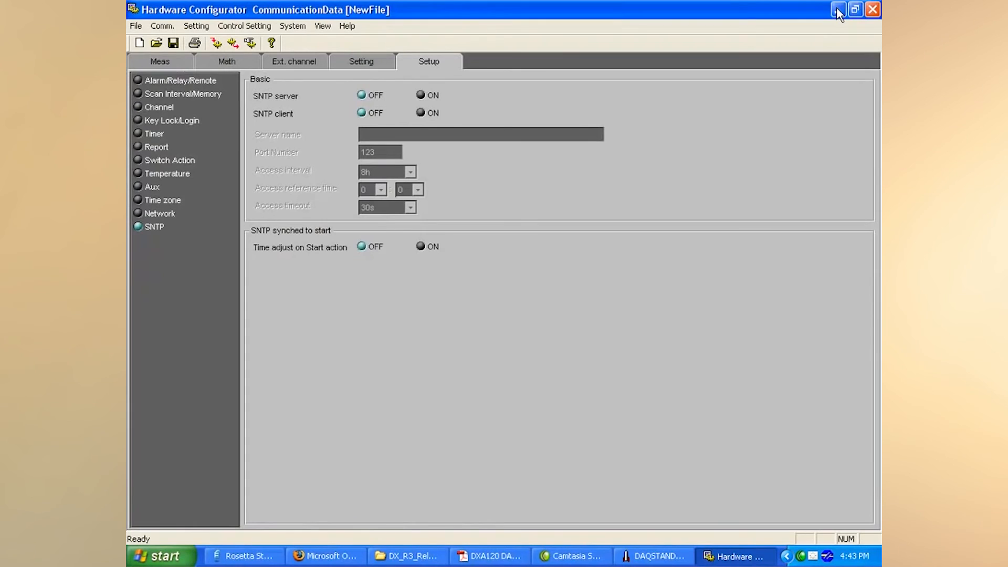